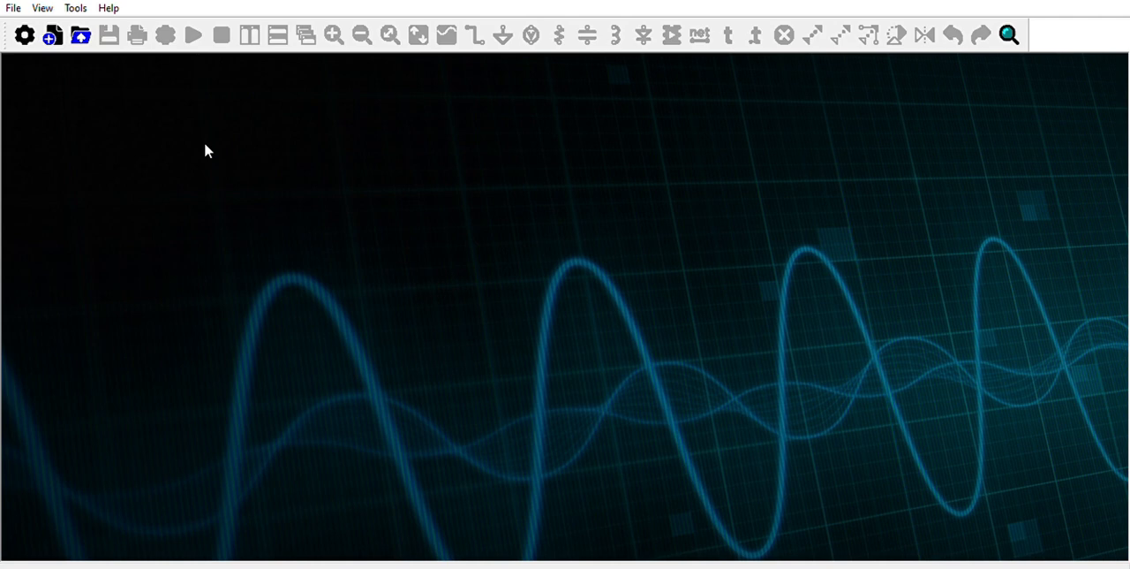
Create a new schematic and place one opamp2 component near the centre of the sheet.
{"action": "left_click", "coordinate": [55, 25]}
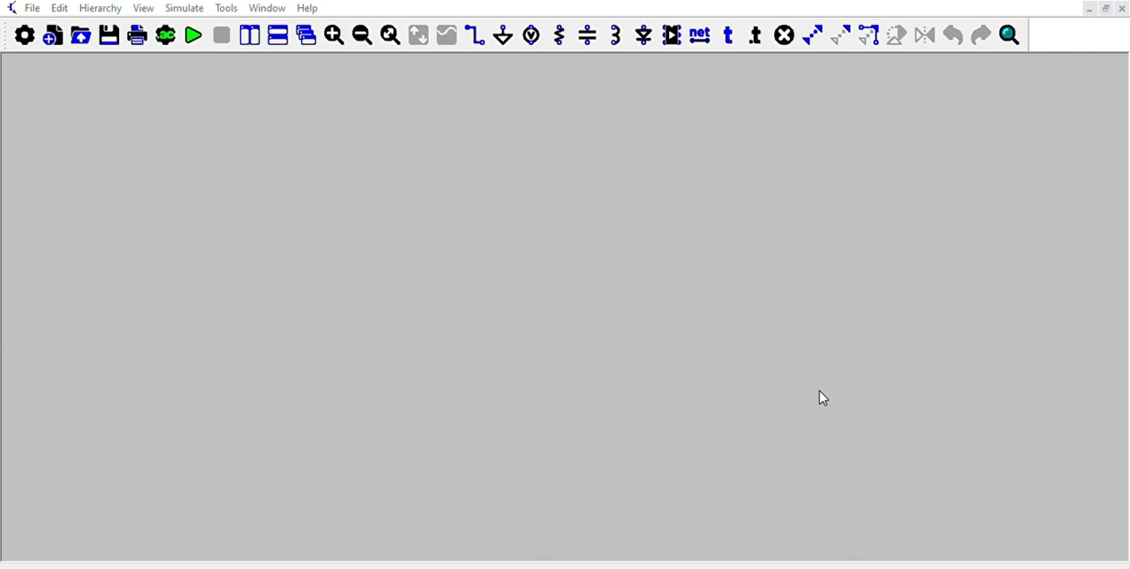
{"action": "left_click", "coordinate": [745, 376]}
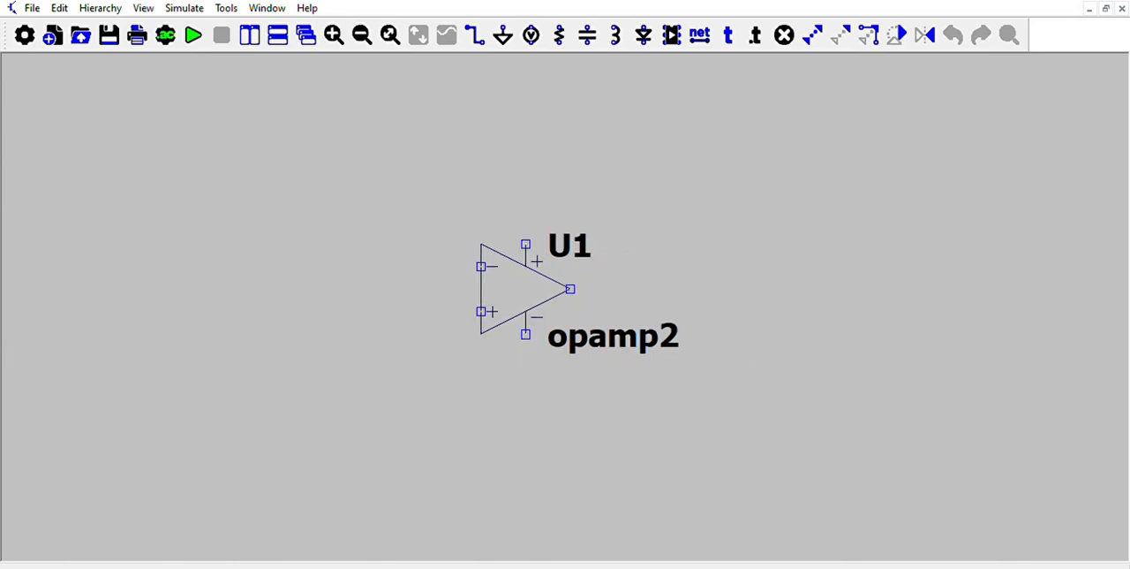
{"action": "left_click", "coordinate": [526, 288]}
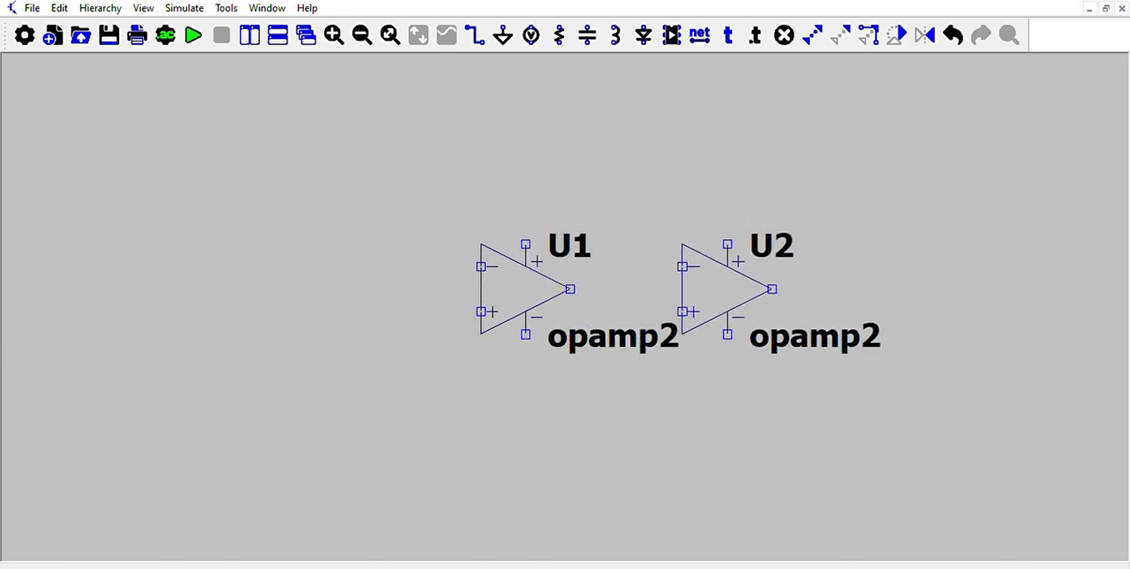
{"action": "key", "text": "Escape"}
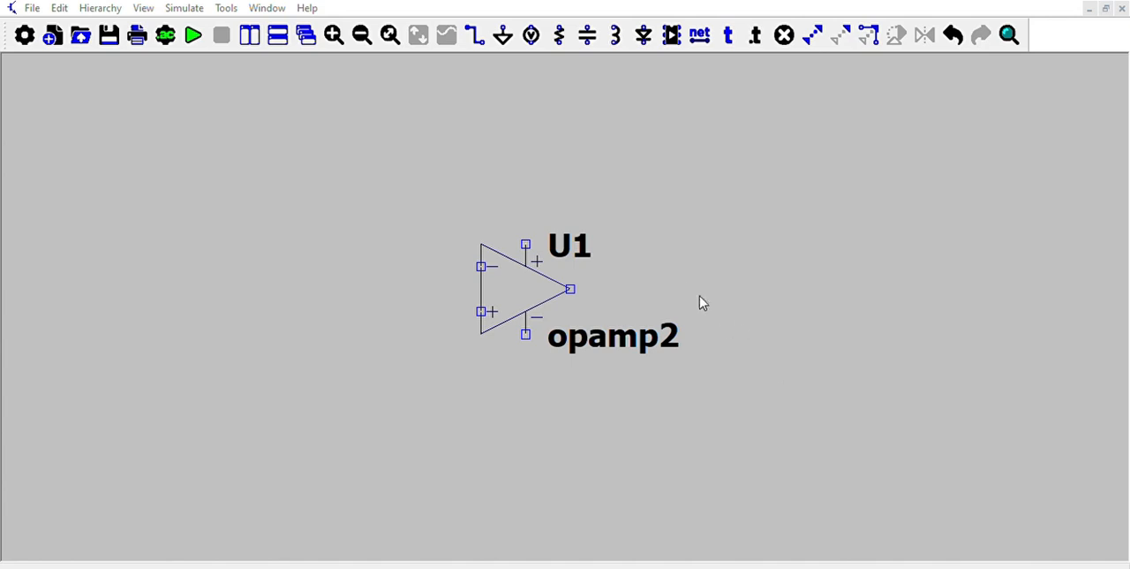
Place three voltage sources, two stacked to the right of the op-amp and one to its left, and remove the surplus fourth.
{"action": "key", "text": "v"}
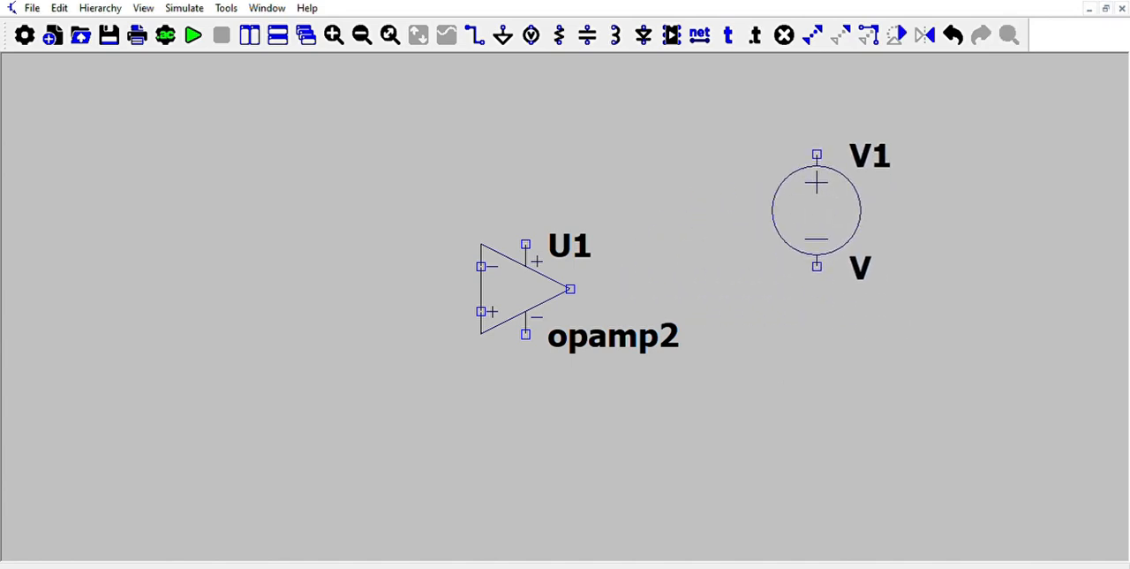
{"action": "left_click", "coordinate": [817, 210]}
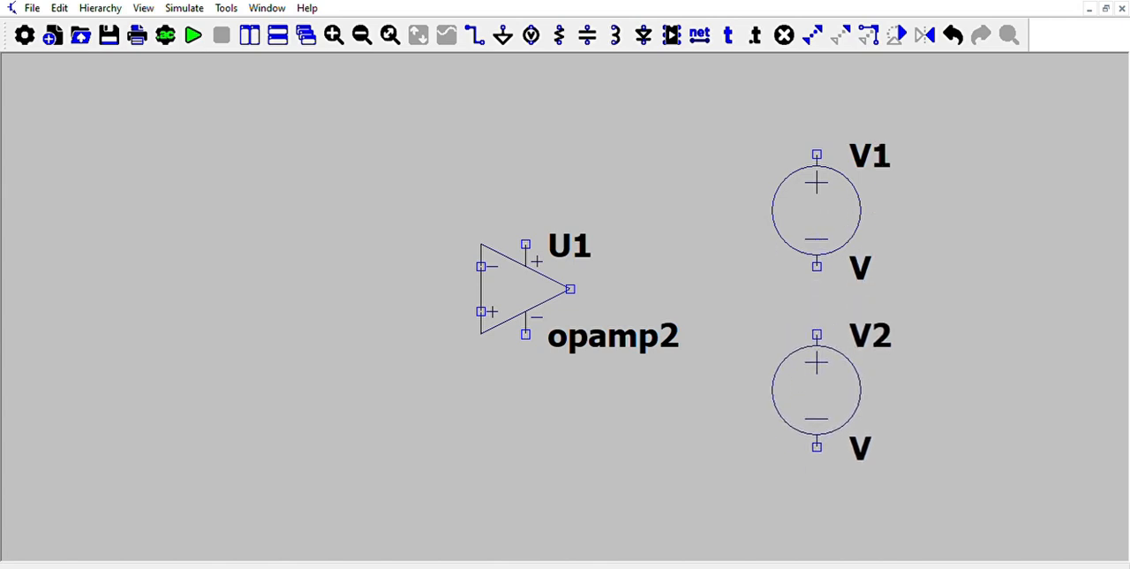
{"action": "left_click", "coordinate": [817, 388]}
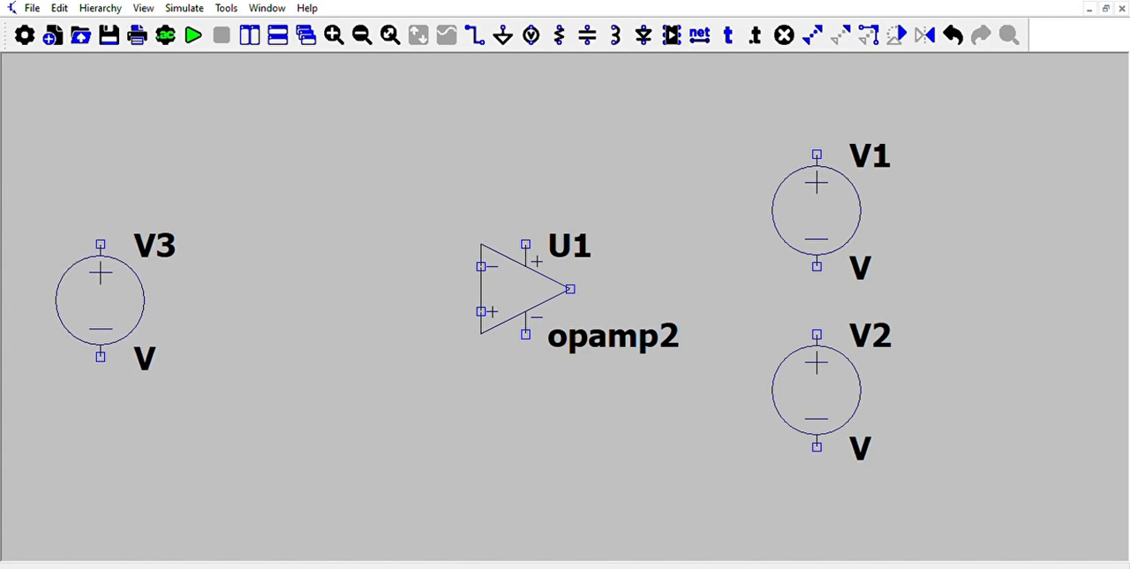
{"action": "left_click", "coordinate": [101, 300]}
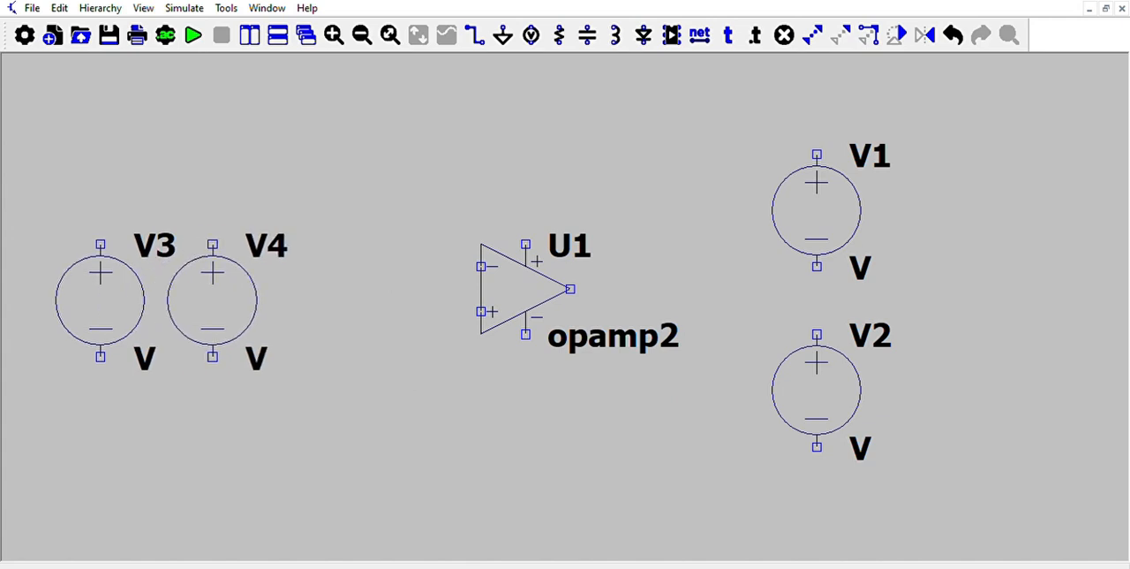
{"action": "left_click", "coordinate": [212, 300]}
{"action": "key", "text": "Escape"}
{"action": "left_click", "coordinate": [954, 34]}
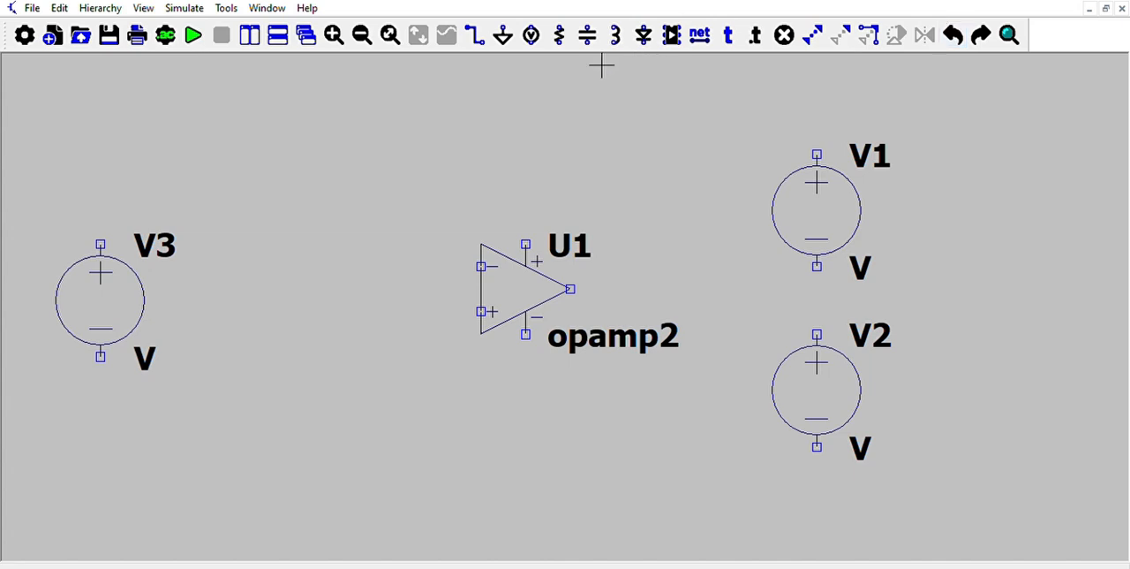
Place a horizontal resistor between the left voltage source and the op-amp's inverting input.
{"action": "left_click", "coordinate": [558, 33]}
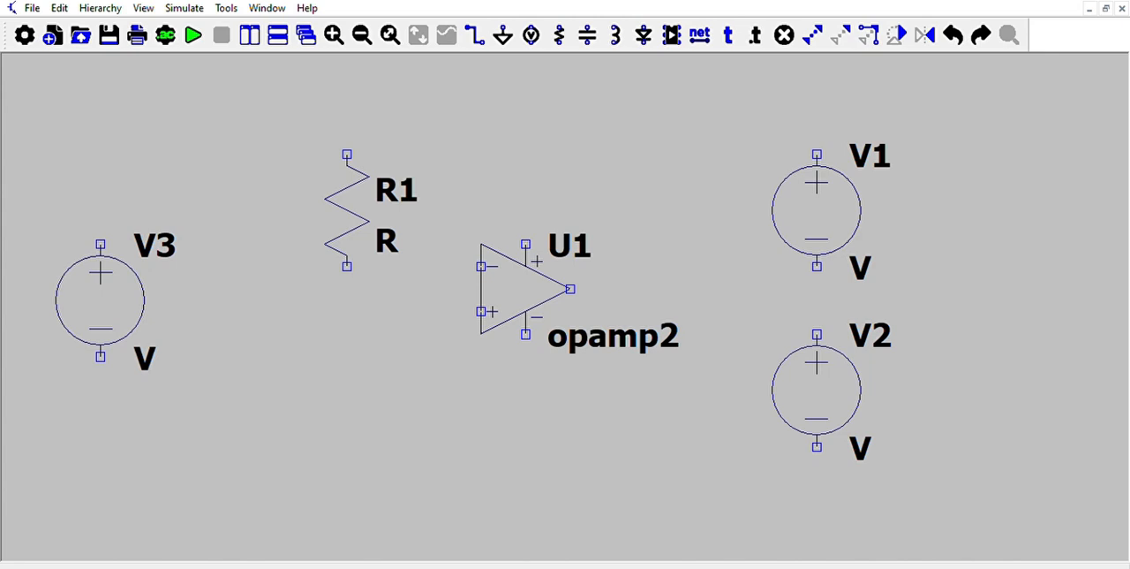
{"action": "key", "text": "ctrl+r"}
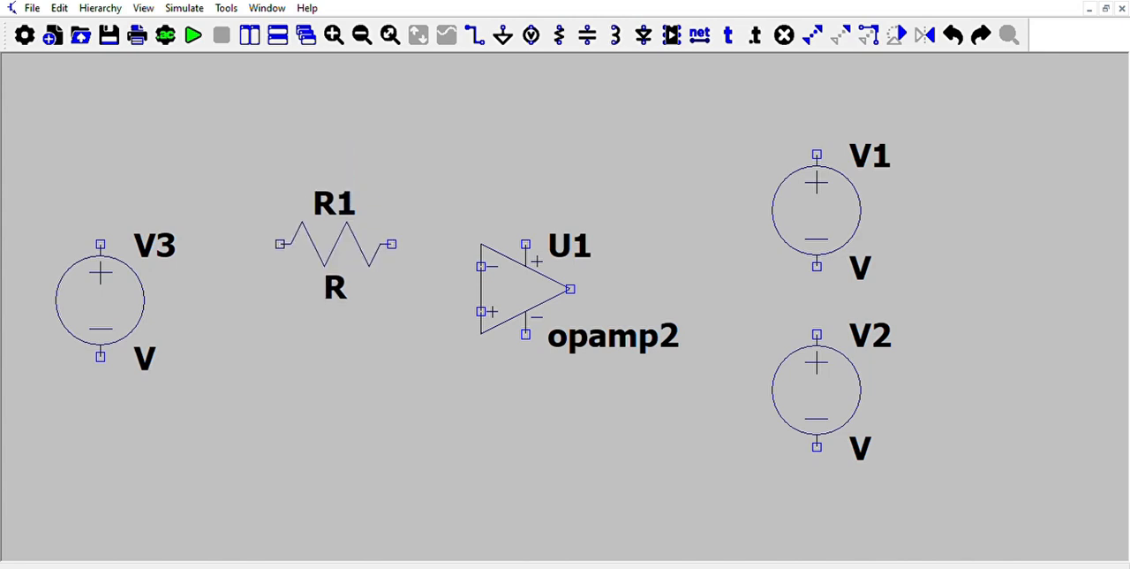
{"action": "left_click", "coordinate": [335, 265]}
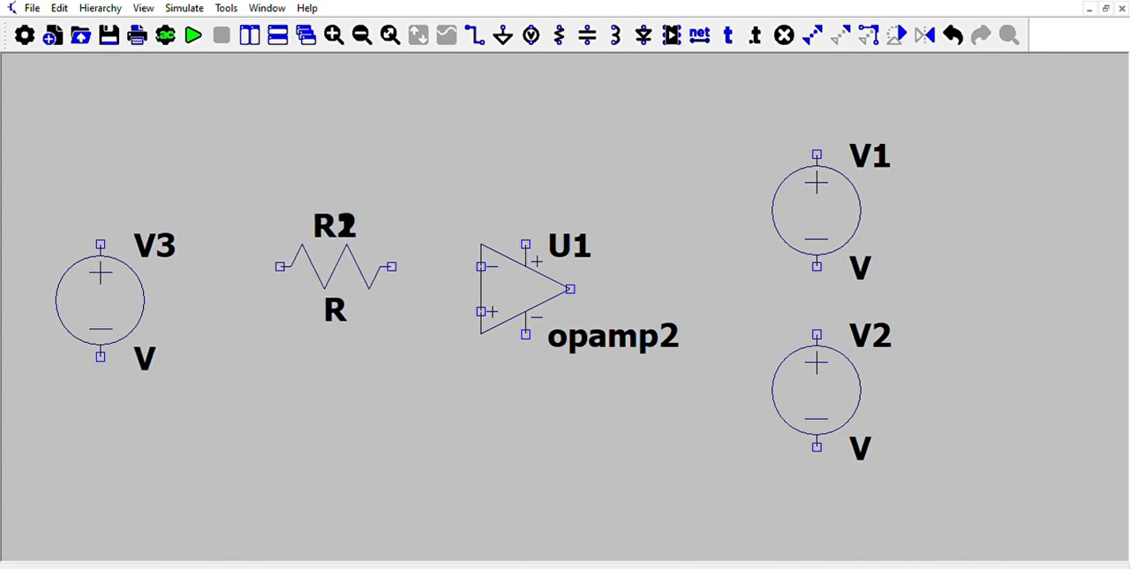
{"action": "key", "text": "Escape"}
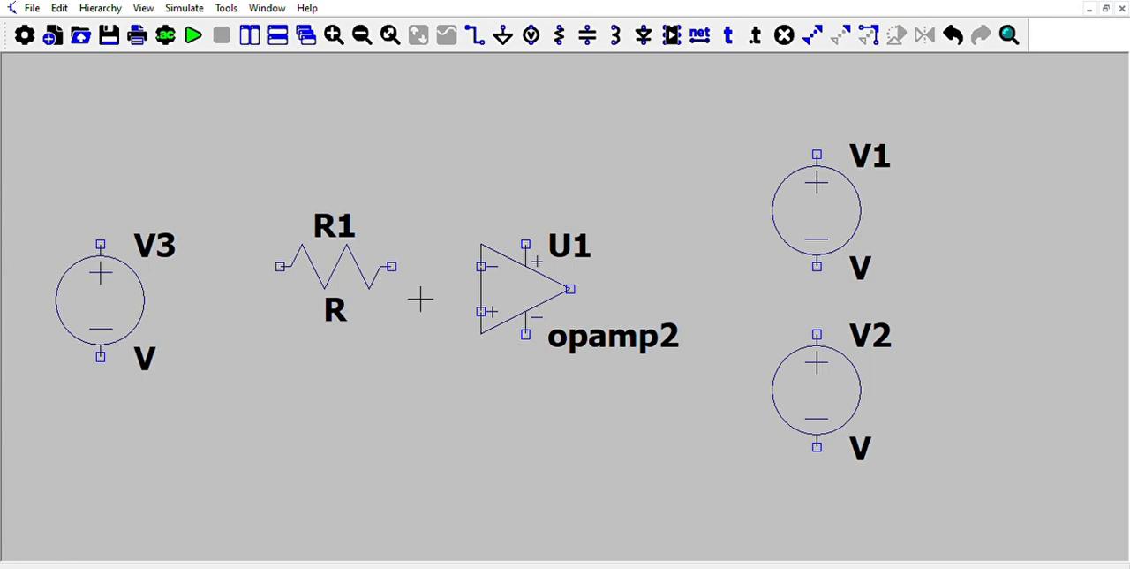
Place a horizontal capacitor above the op-amp.
{"action": "left_click", "coordinate": [588, 34]}
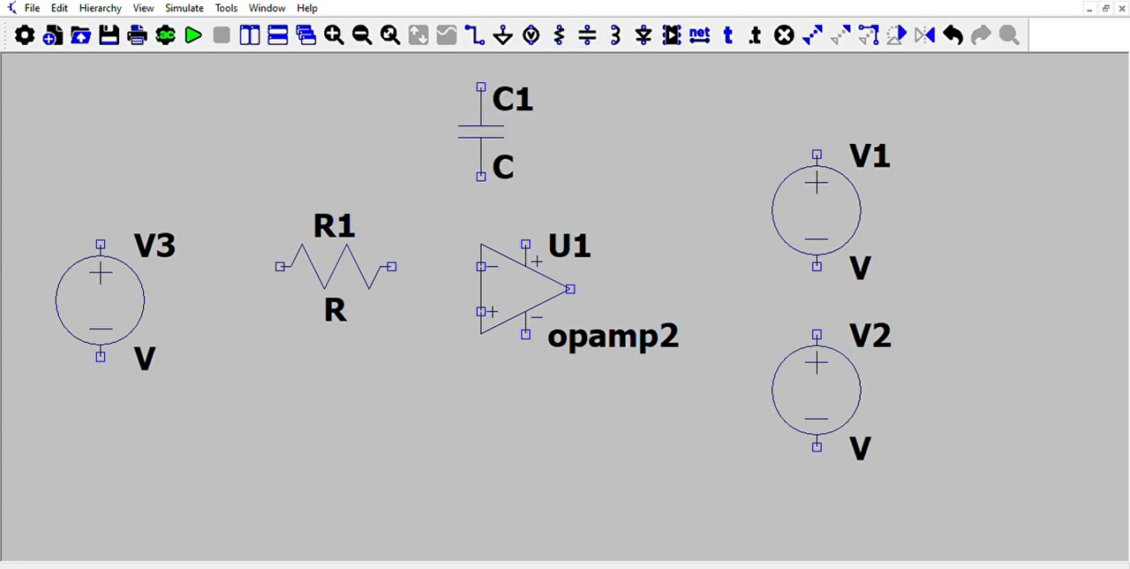
{"action": "key", "text": "ctrl+r"}
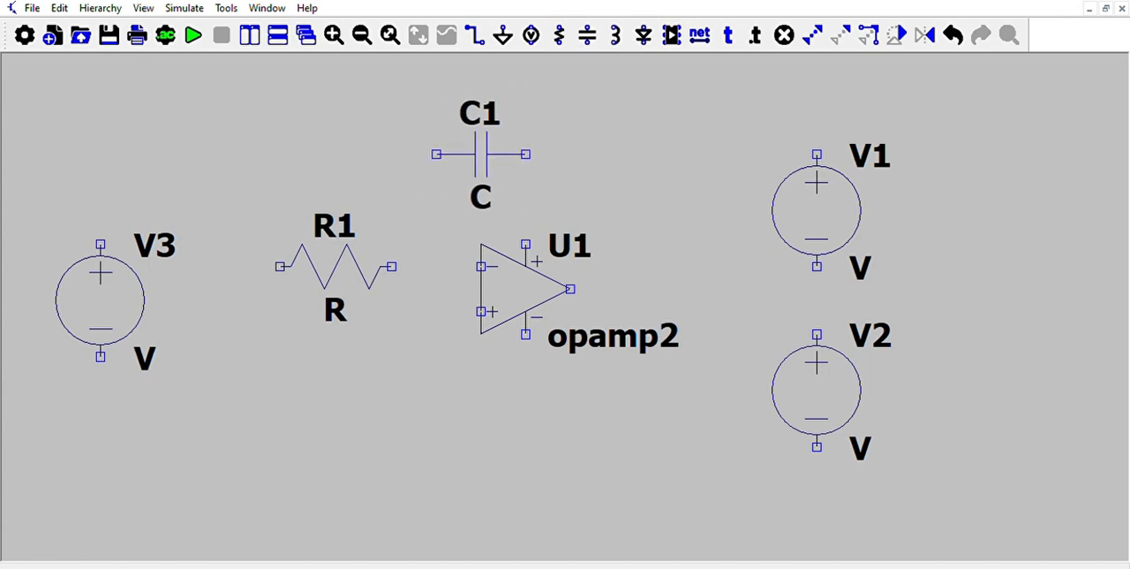
{"action": "left_click", "coordinate": [481, 154]}
{"action": "key", "text": "Escape"}
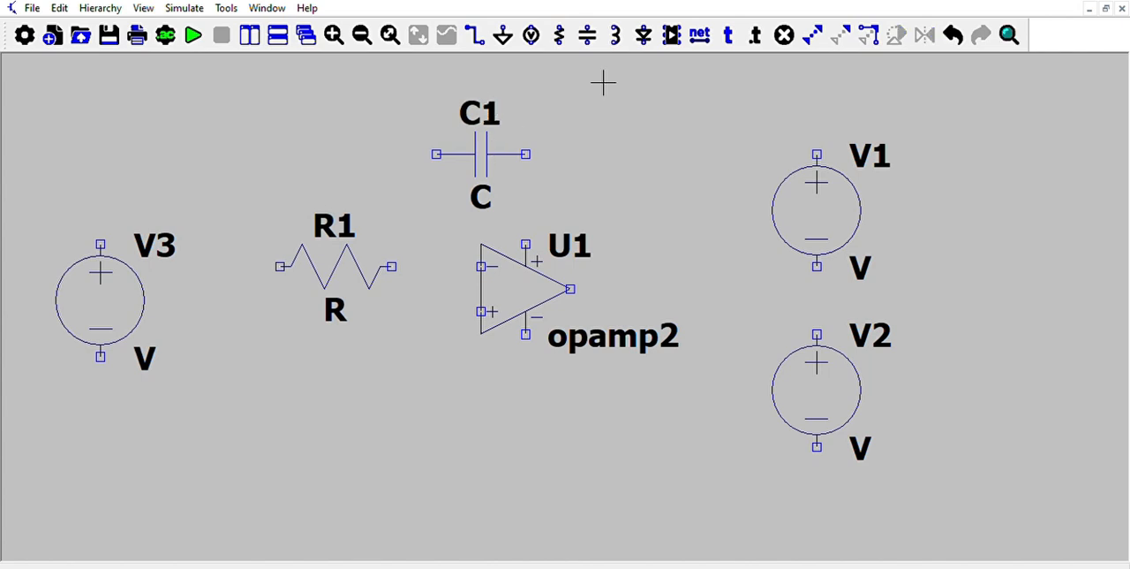
Move resistor R1 slightly closer to the op-amp and shift source V3 down and nearer to the resistor.
{"action": "left_click", "coordinate": [839, 32]}
{"action": "left_click_drag", "start_coordinate": [254, 216], "coordinate": [442, 323]}
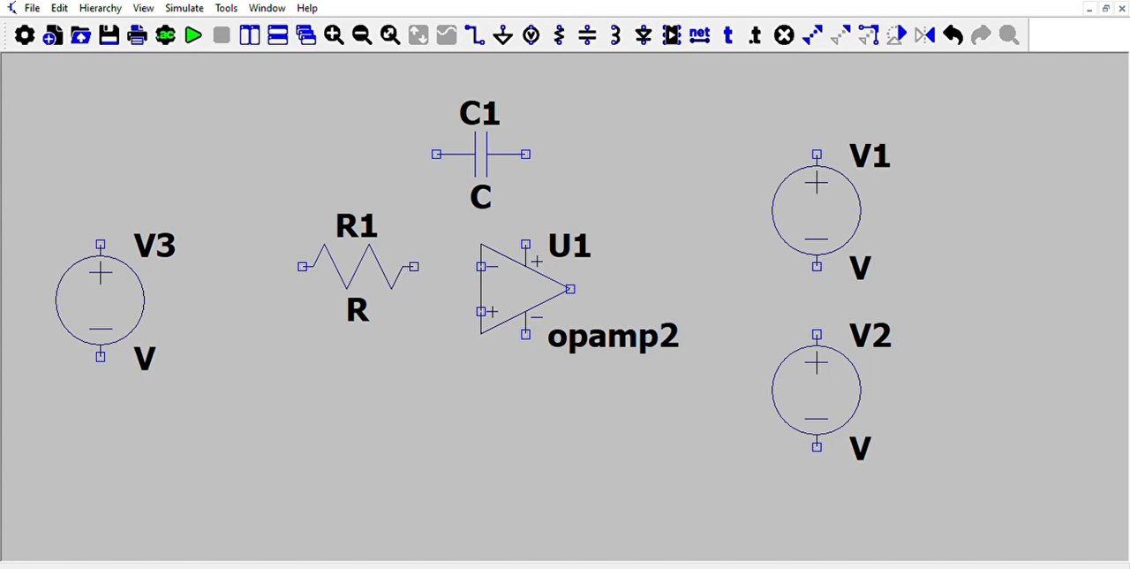
{"action": "left_click", "coordinate": [386, 261]}
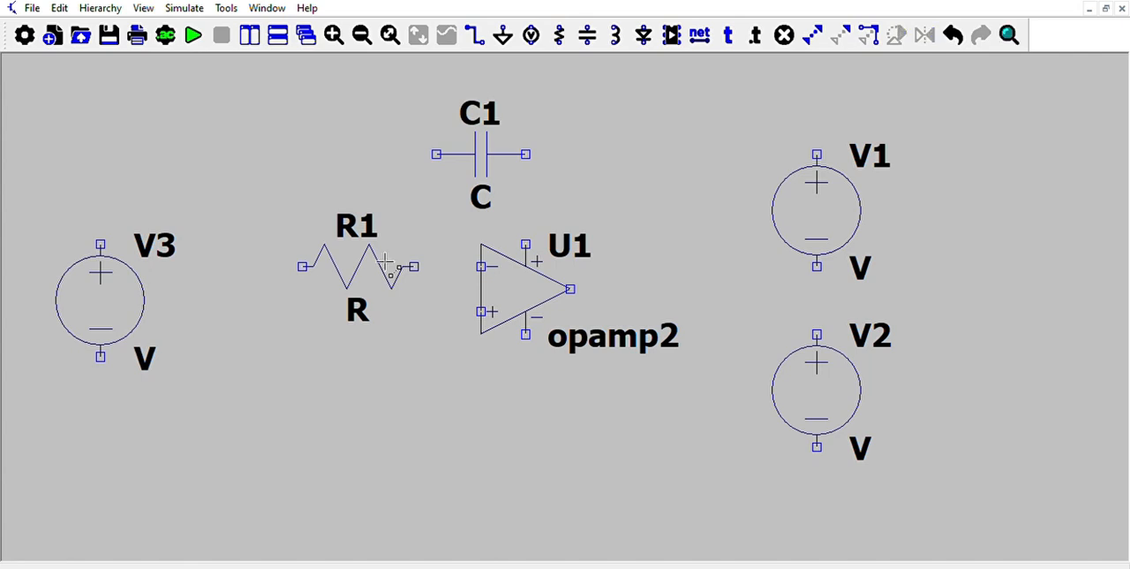
{"action": "left_click_drag", "start_coordinate": [47, 226], "coordinate": [252, 391]}
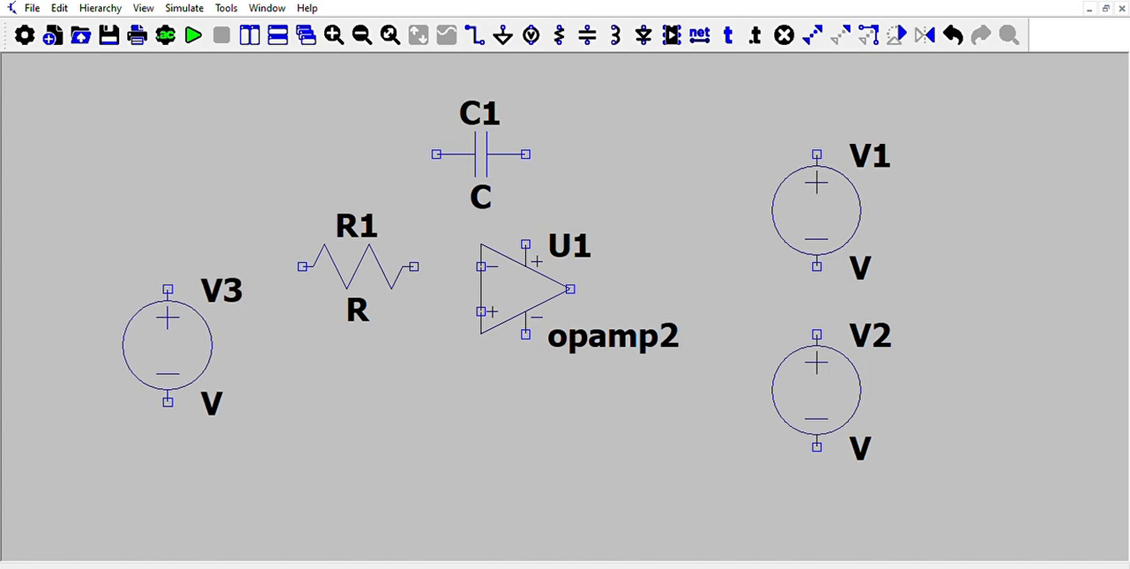
{"action": "left_click", "coordinate": [221, 351]}
Wire R1 to the op-amp's inverting input and V3's positive terminal to R1's free end.
{"action": "left_click", "coordinate": [482, 37]}
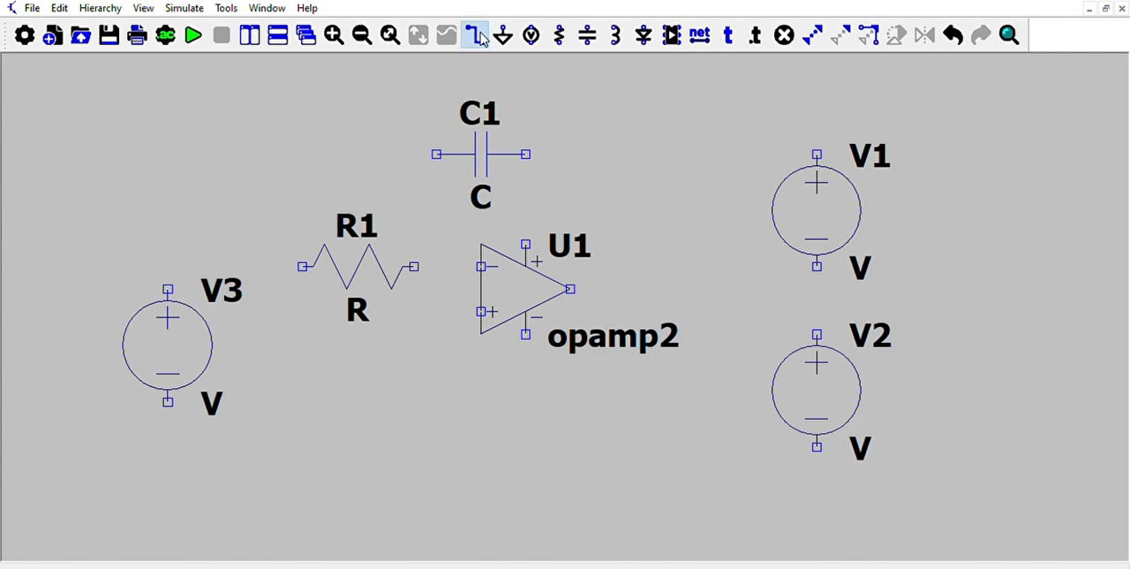
{"action": "left_click", "coordinate": [414, 266]}
{"action": "left_click", "coordinate": [480, 266]}
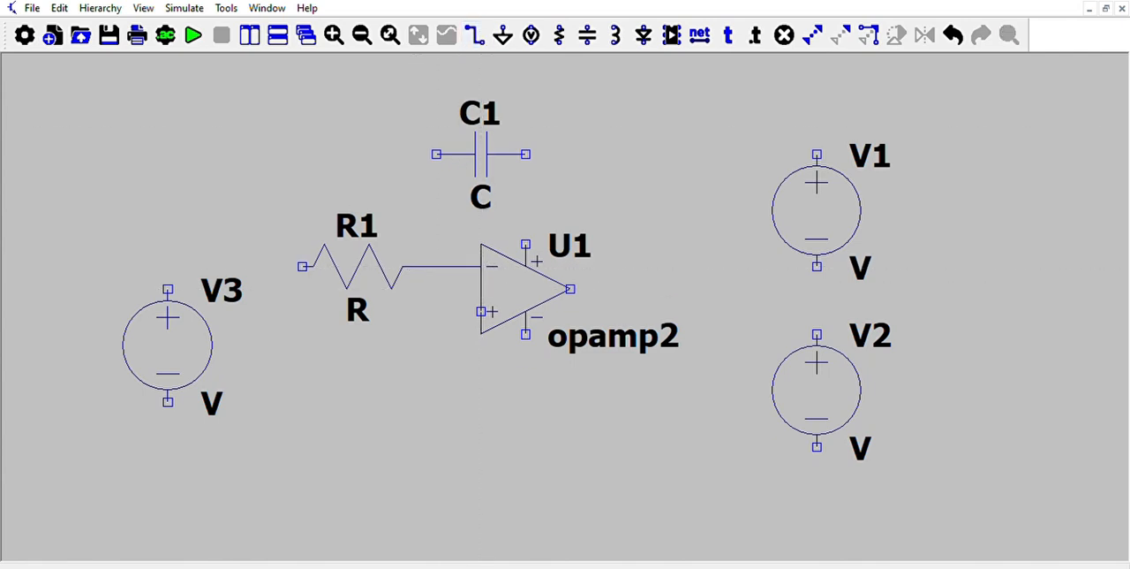
{"action": "left_click", "coordinate": [167, 288]}
{"action": "left_click", "coordinate": [303, 266]}
{"action": "key", "text": "Escape"}
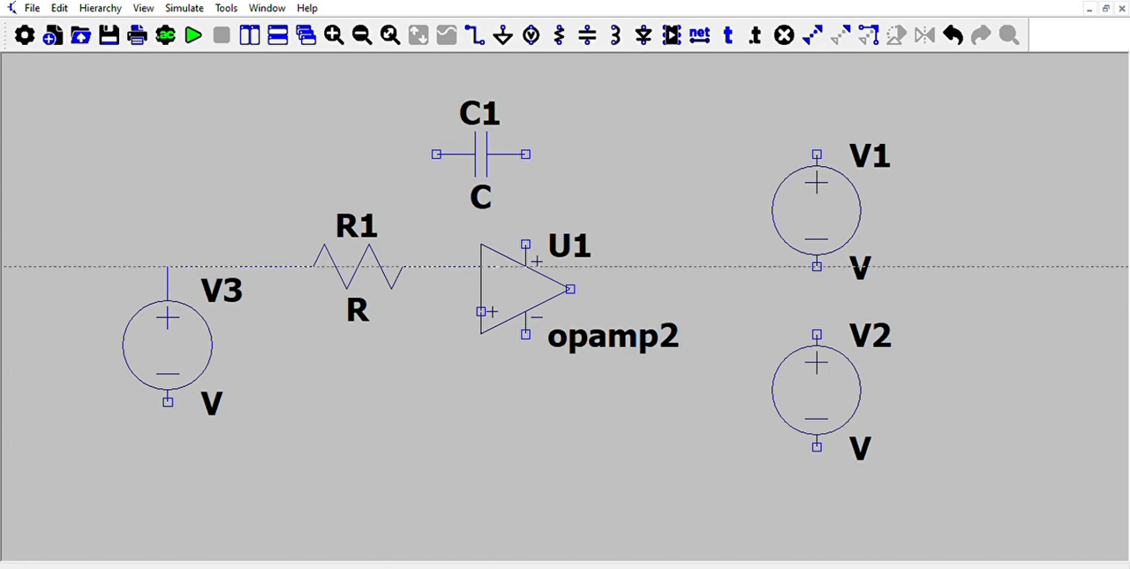
Wire C1's left end to the inverting input node and route its right end down to the op-amp's output level.
{"action": "left_click", "coordinate": [436, 153]}
{"action": "left_click", "coordinate": [436, 266]}
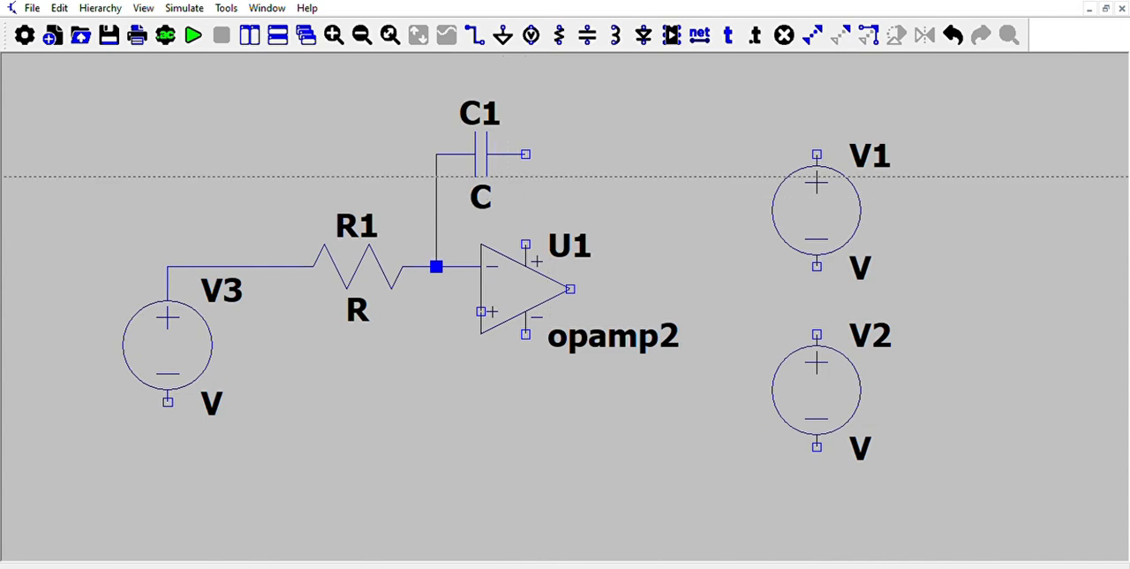
{"action": "left_click", "coordinate": [526, 153]}
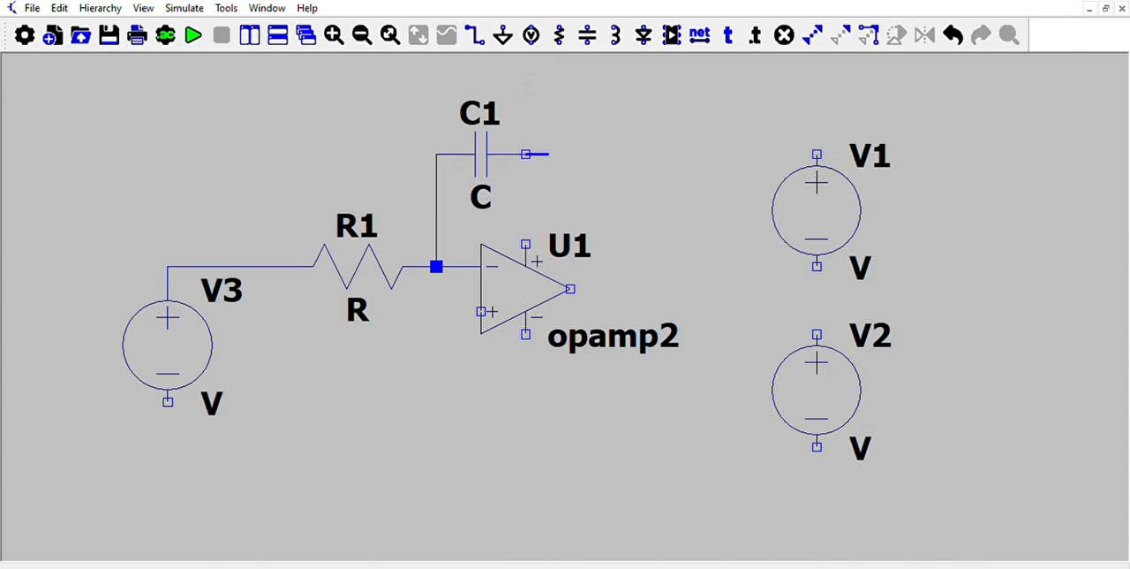
{"action": "left_click", "coordinate": [615, 154]}
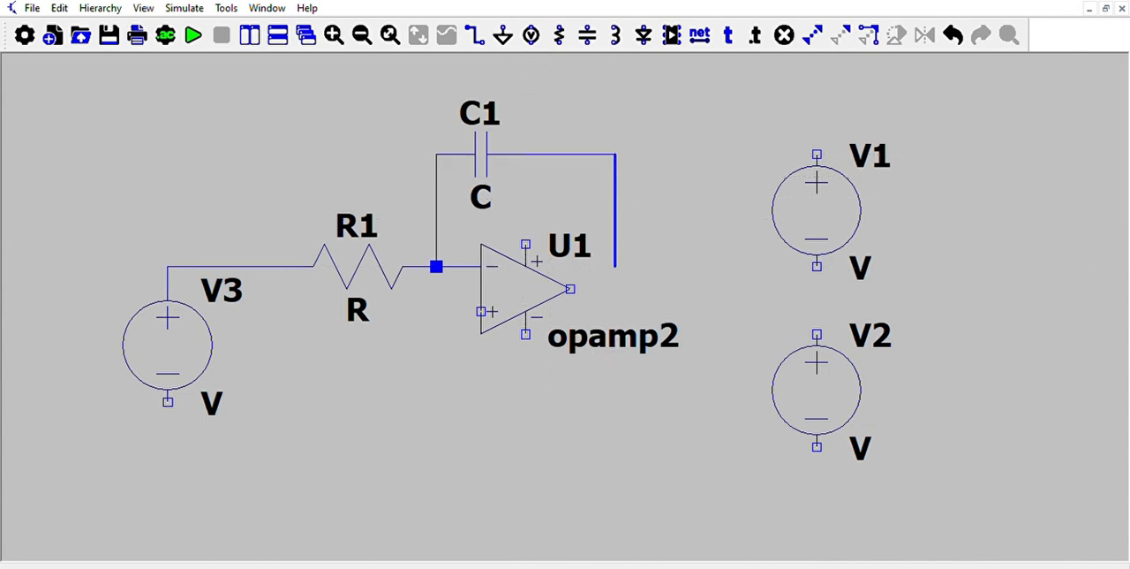
{"action": "left_click", "coordinate": [616, 288]}
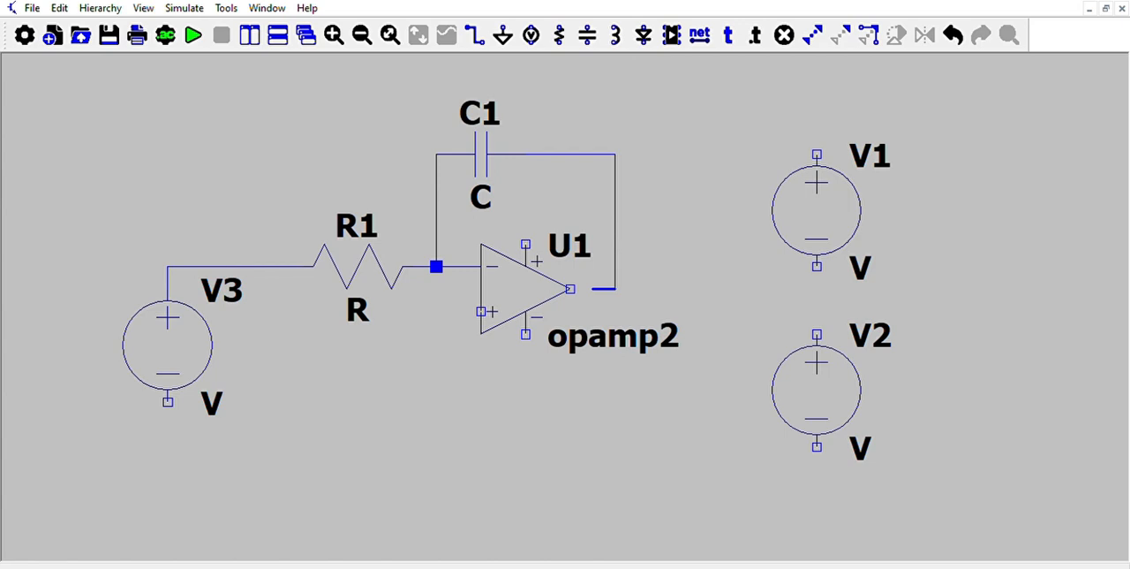
{"action": "left_click", "coordinate": [570, 289]}
{"action": "key", "text": "Escape"}
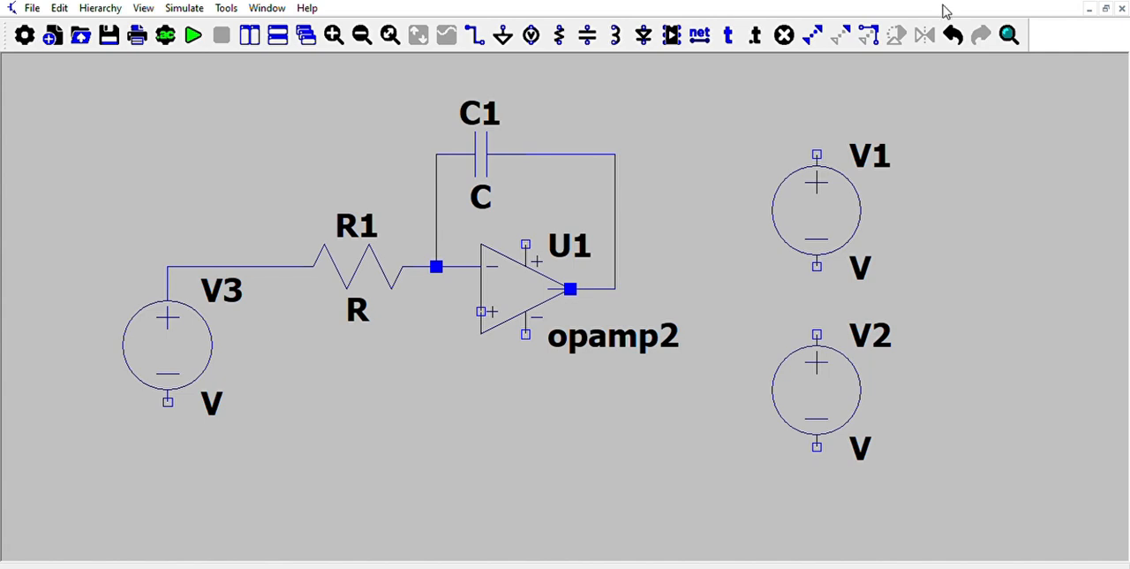
{"action": "left_click", "coordinate": [953, 34]}
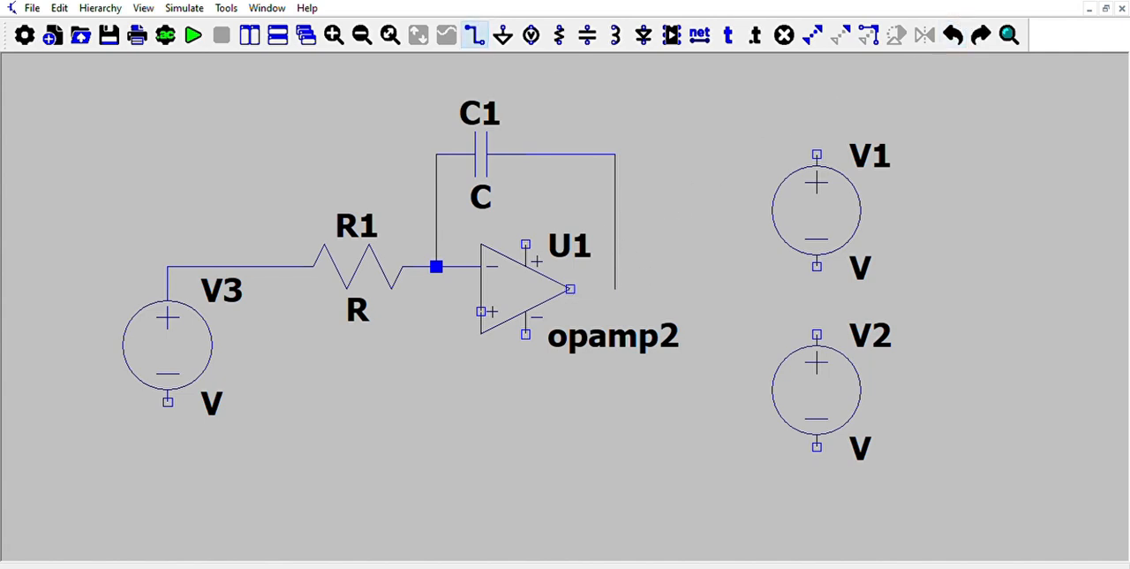
Connect the open end of the capacitor's feedback wire to the op-amp's output.
{"action": "left_click", "coordinate": [475, 35]}
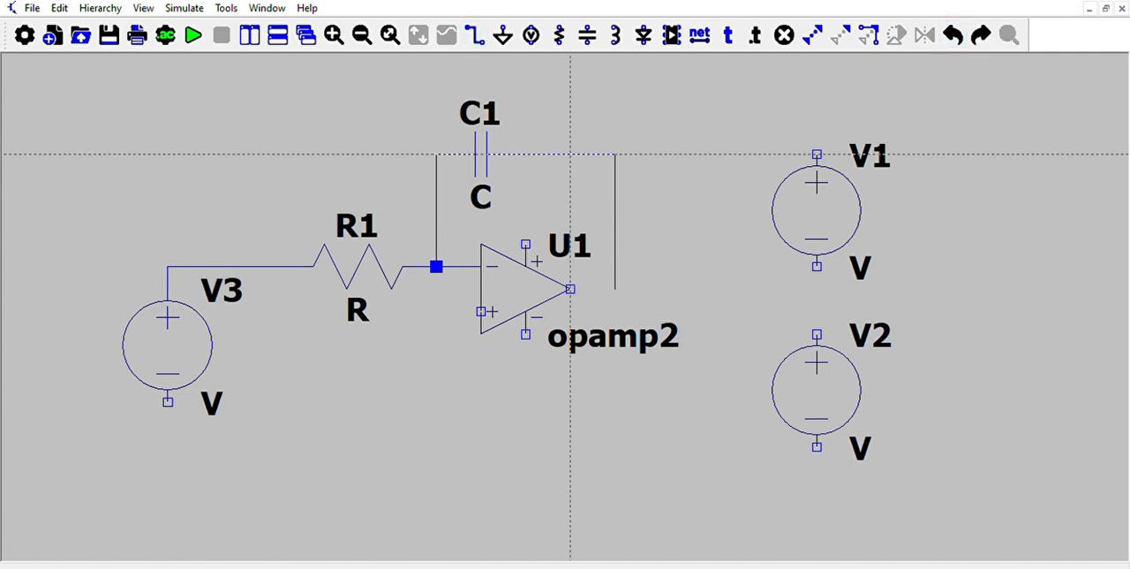
{"action": "left_click", "coordinate": [615, 289]}
{"action": "left_click", "coordinate": [570, 289]}
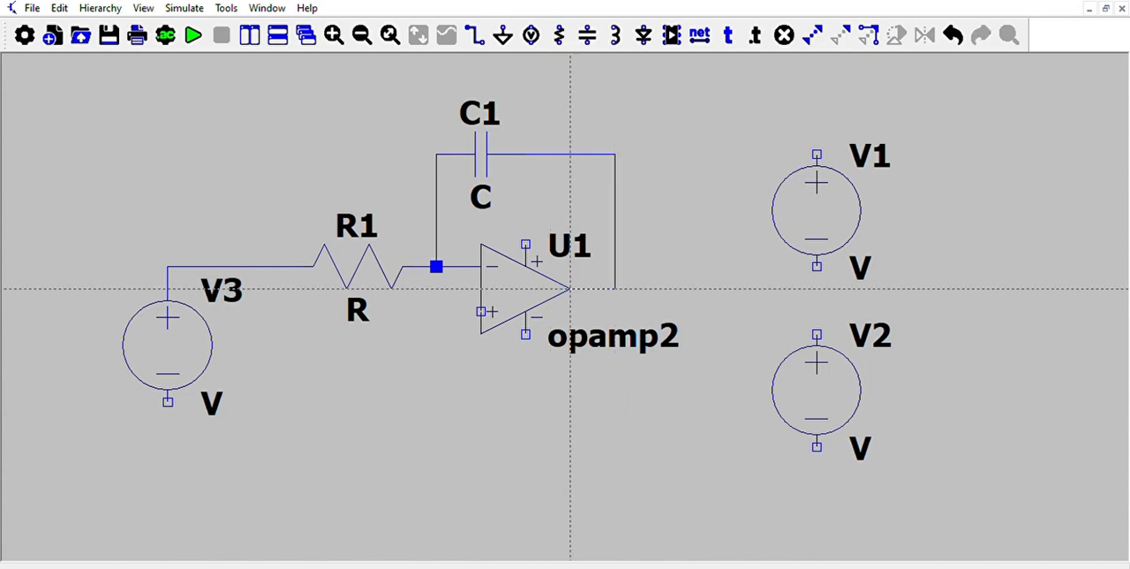
Wire the op-amp's positive supply pin to V1's positive terminal, routing it around the feedback loop.
{"action": "left_click", "coordinate": [525, 244]}
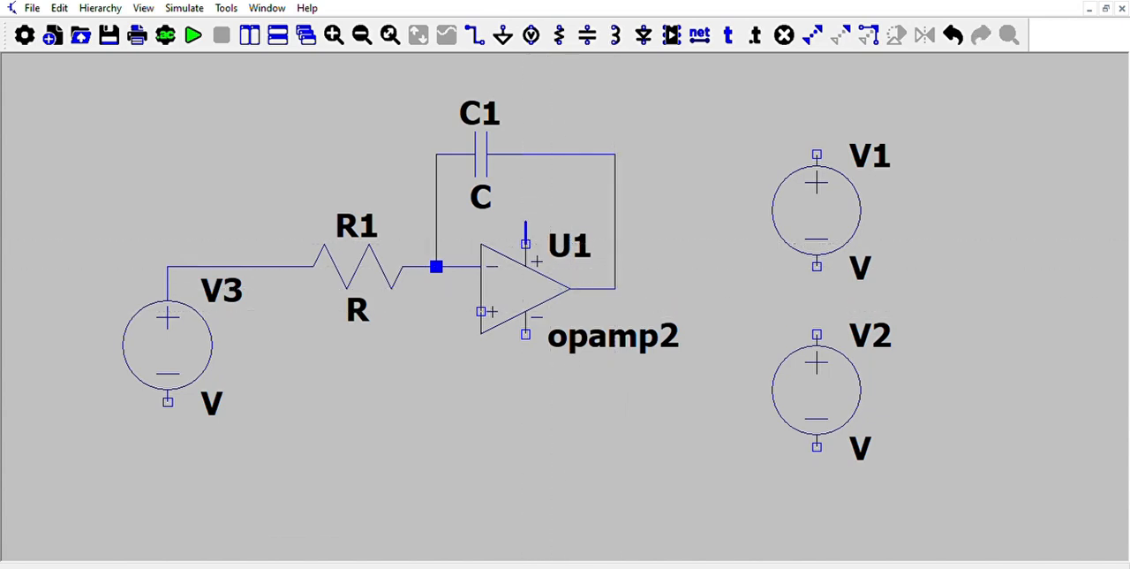
{"action": "left_click", "coordinate": [526, 199]}
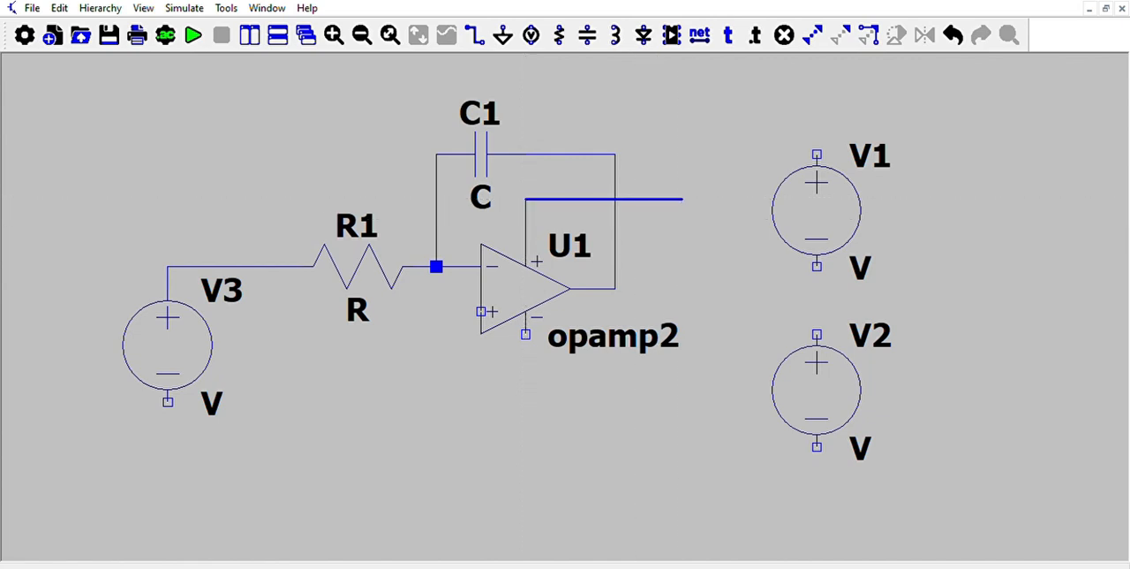
{"action": "left_click", "coordinate": [682, 199]}
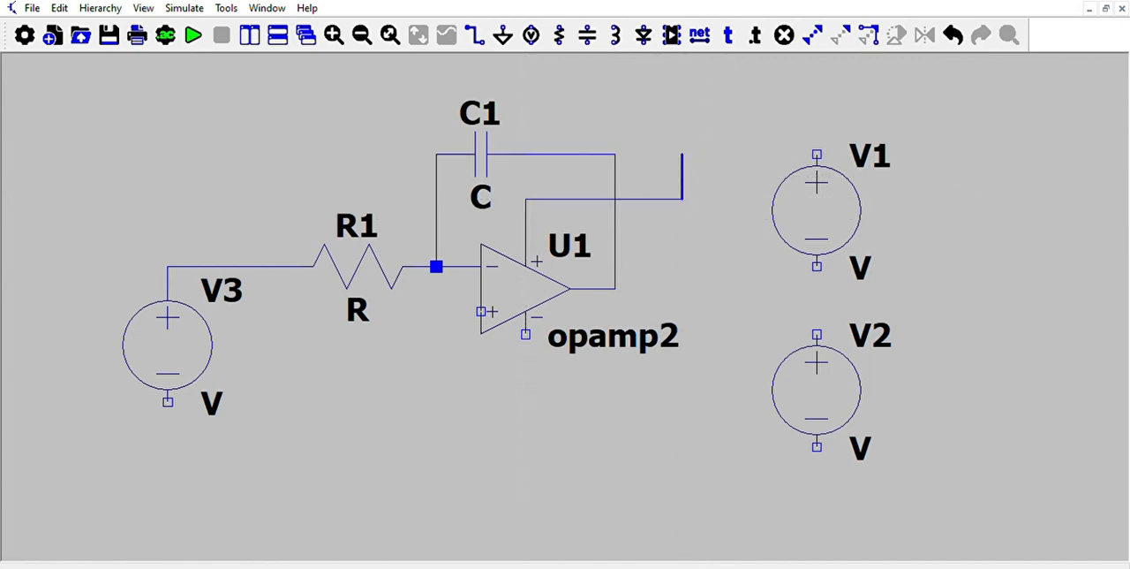
{"action": "left_click", "coordinate": [682, 133]}
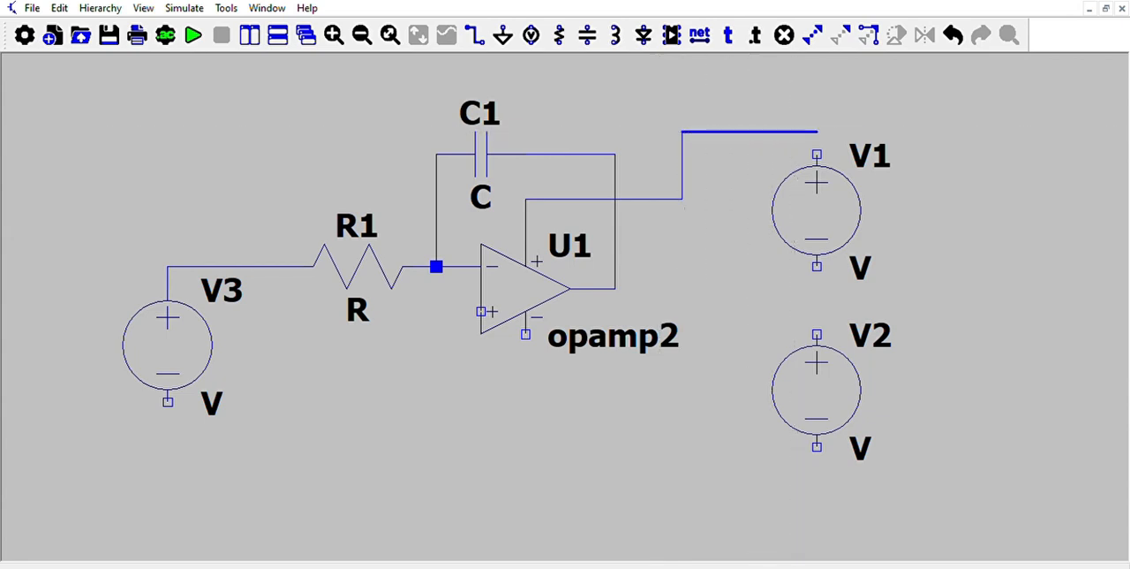
{"action": "left_click", "coordinate": [817, 155]}
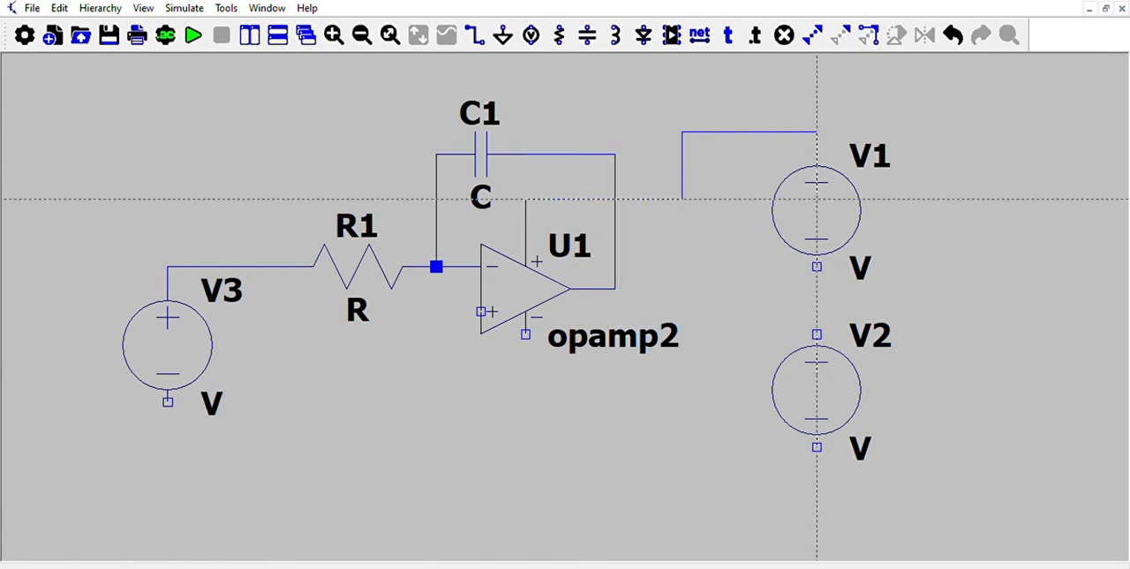
Wire V1's negative terminal to V2's positive terminal.
{"action": "left_click", "coordinate": [817, 265]}
{"action": "left_click", "coordinate": [817, 334]}
{"action": "key", "text": "Escape"}
{"action": "key", "text": "F3"}
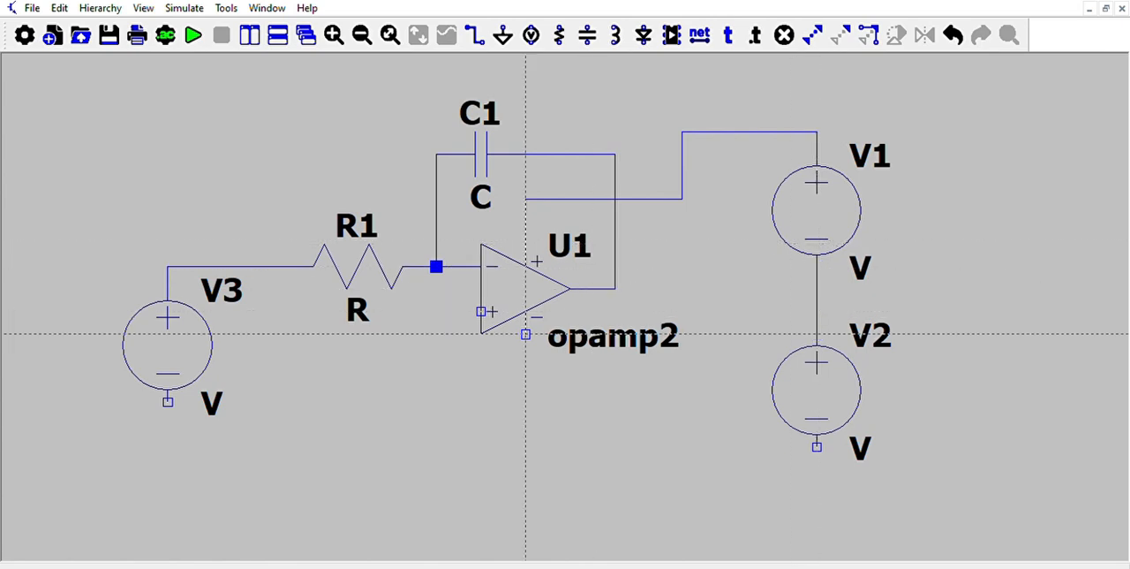
Wire the op-amp's negative supply pin to V2's negative terminal, routing it below and around to the source.
{"action": "left_click", "coordinate": [527, 334]}
{"action": "left_click", "coordinate": [547, 402]}
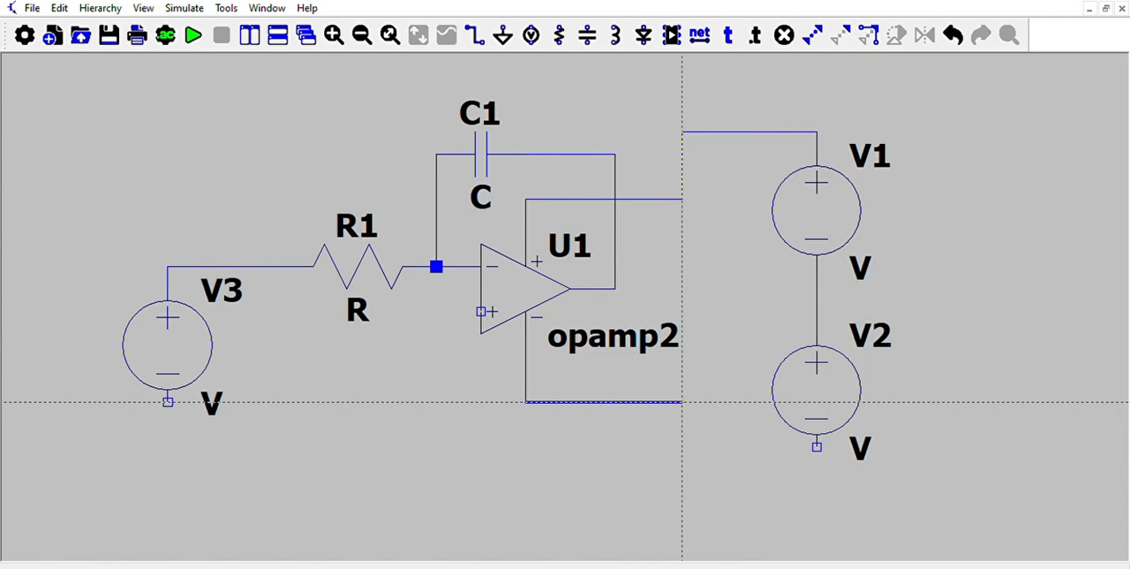
{"action": "left_click", "coordinate": [682, 402]}
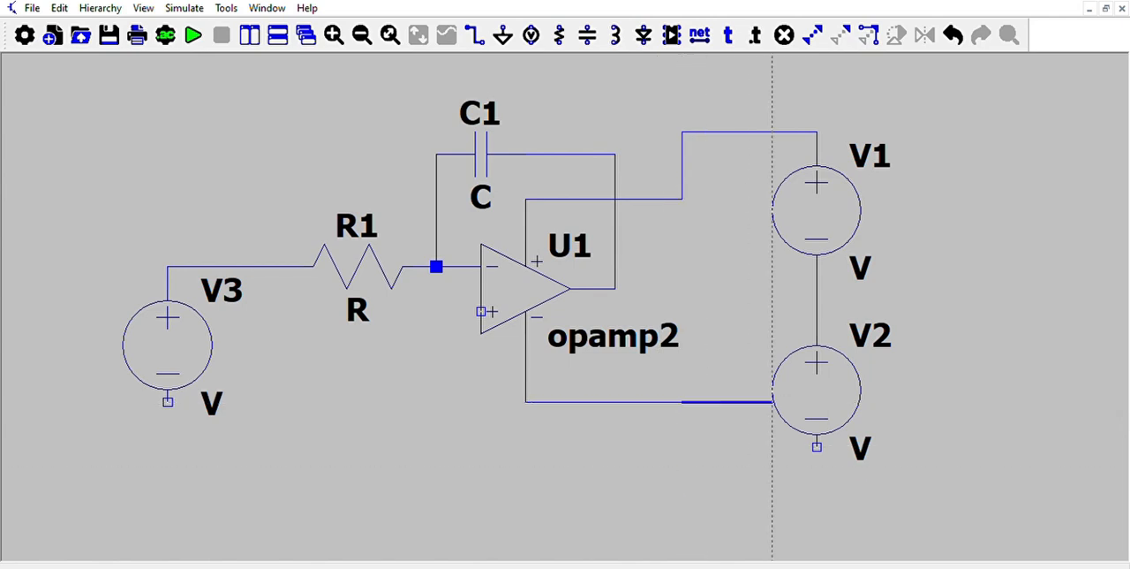
{"action": "left_click", "coordinate": [682, 491]}
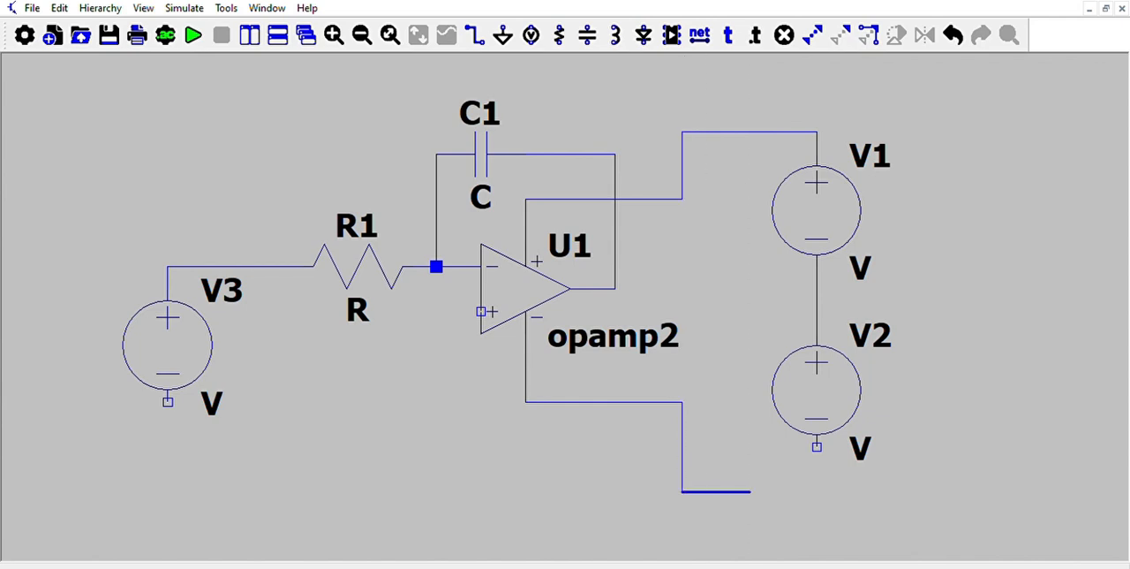
{"action": "left_click", "coordinate": [817, 469]}
{"action": "left_click", "coordinate": [817, 447]}
{"action": "key", "text": "Escape"}
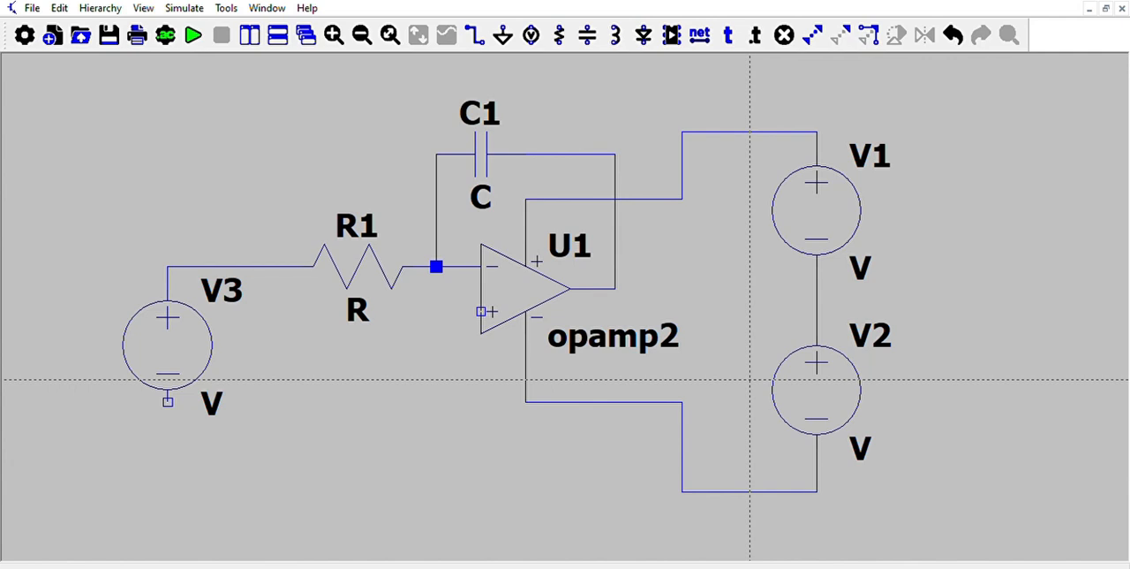
{"action": "key", "text": "Escape"}
Place ground symbols below V3, below the op-amp's non-inverting input and beside the V1–V2 junction, and undo the extra one.
{"action": "left_click", "coordinate": [503, 34]}
{"action": "left_click", "coordinate": [167, 448]}
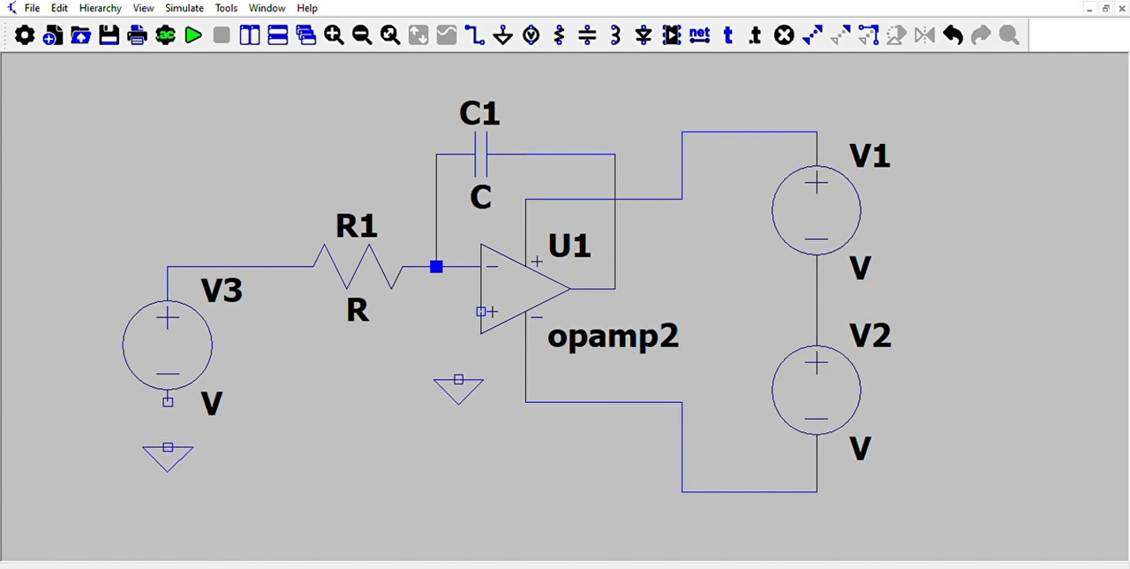
{"action": "left_click", "coordinate": [436, 379]}
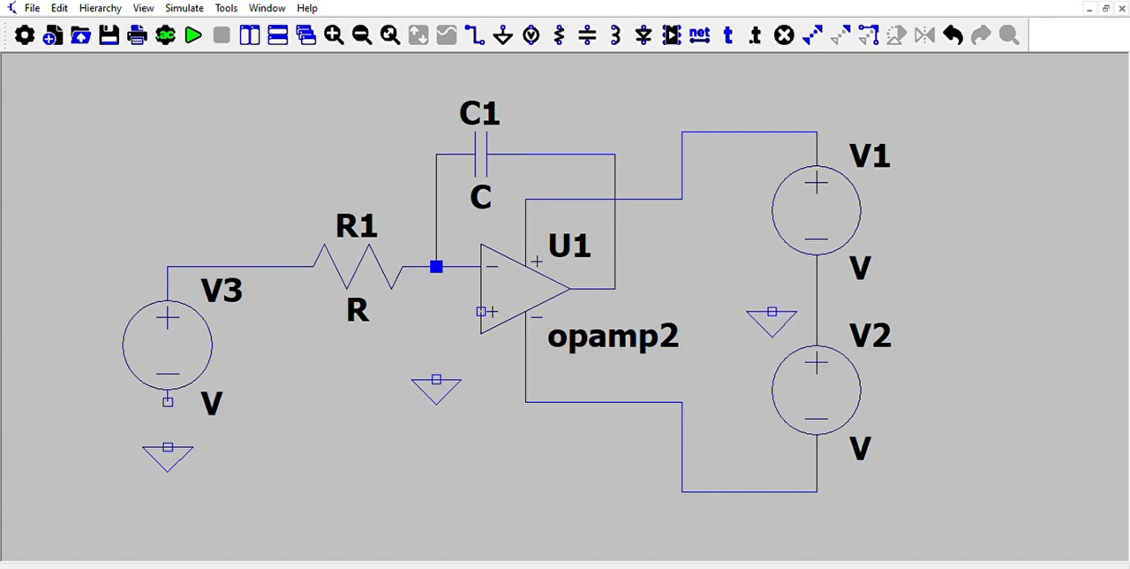
{"action": "left_click", "coordinate": [772, 311]}
{"action": "key", "text": "Escape"}
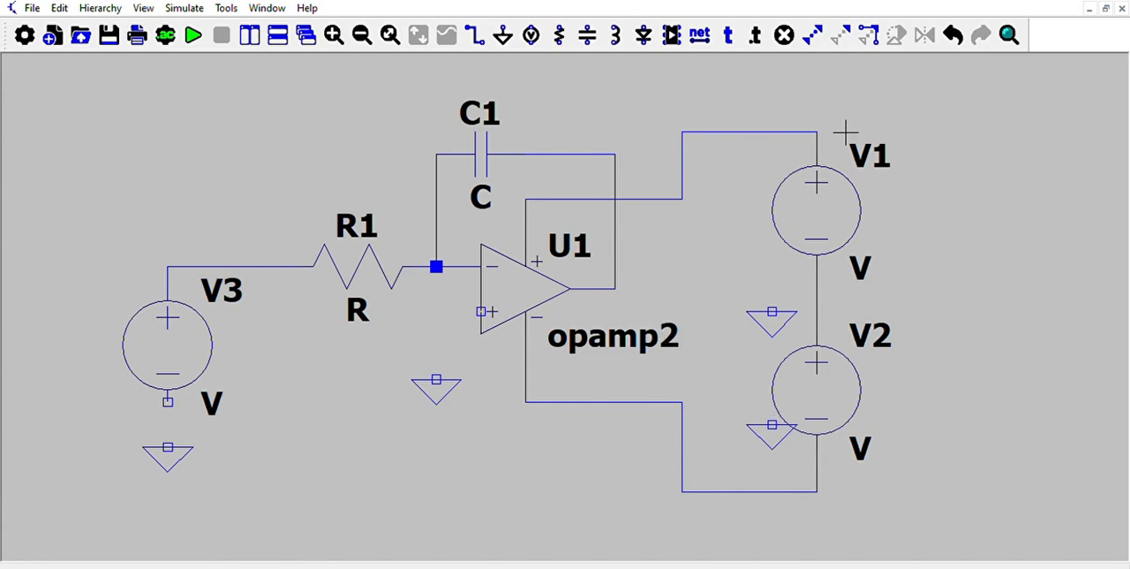
{"action": "left_click", "coordinate": [957, 35]}
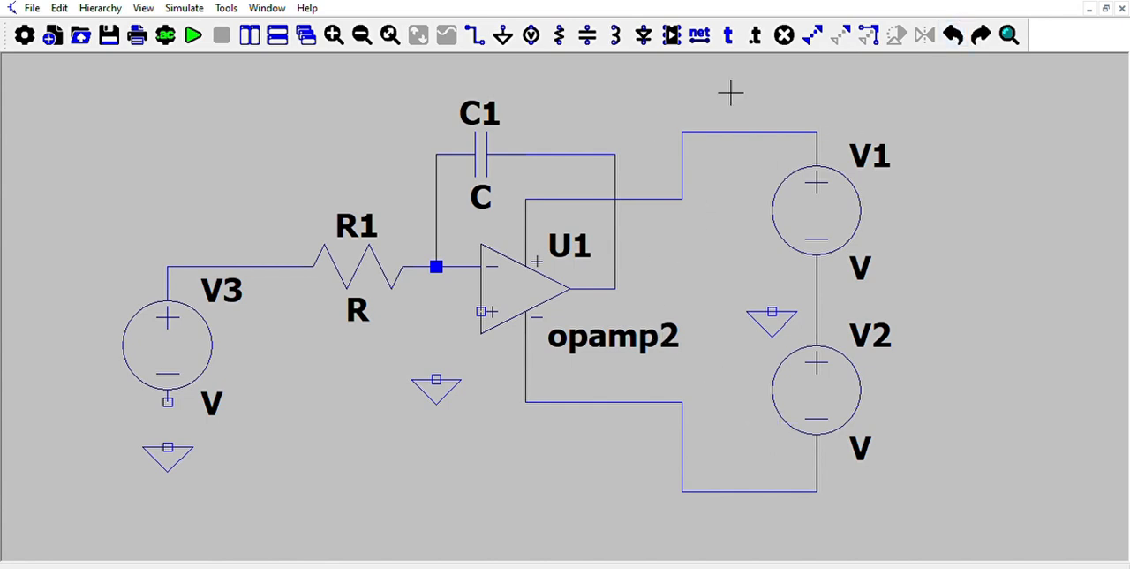
Wire the op-amp's non-inverting input to the ground symbol below it.
{"action": "left_click", "coordinate": [475, 34]}
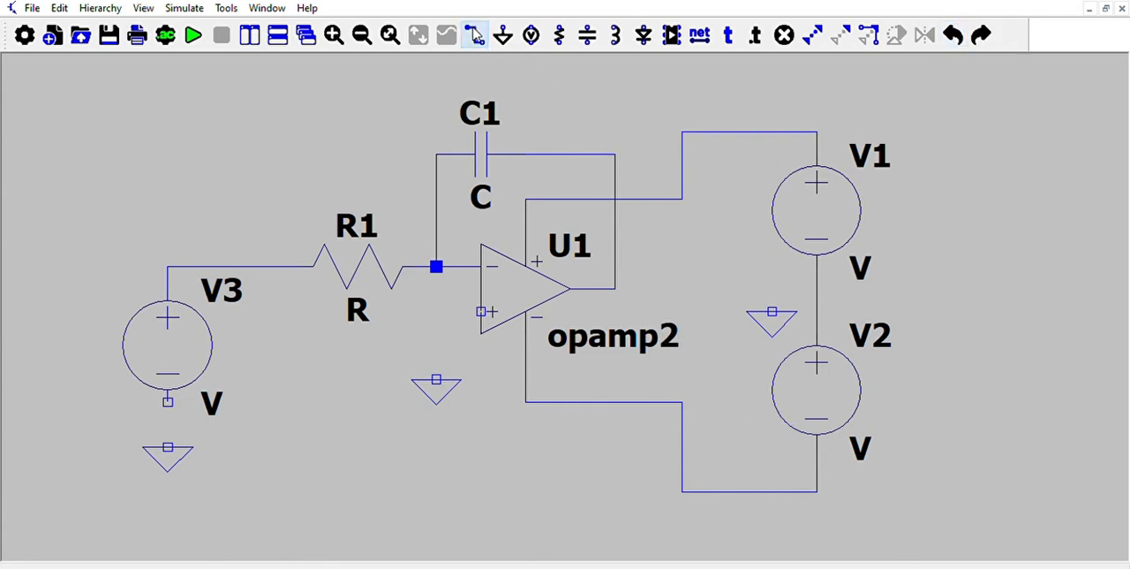
{"action": "left_click", "coordinate": [482, 311]}
{"action": "left_click", "coordinate": [436, 311]}
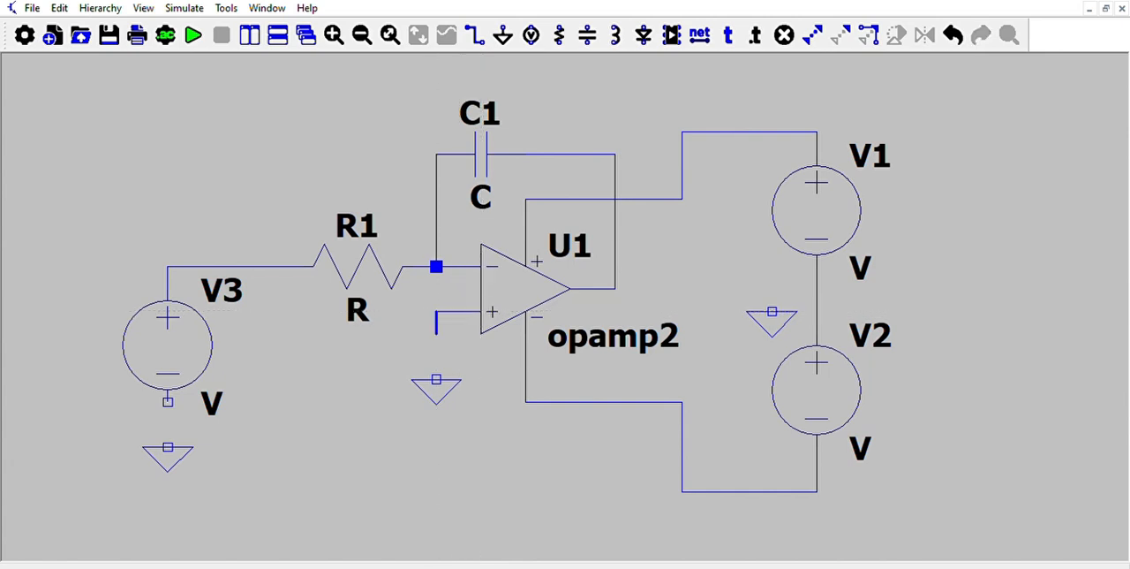
{"action": "left_click", "coordinate": [437, 380]}
Connect the junction between V1 and V2 to the ground symbol beside it.
{"action": "left_click", "coordinate": [817, 288]}
{"action": "left_click", "coordinate": [772, 311]}
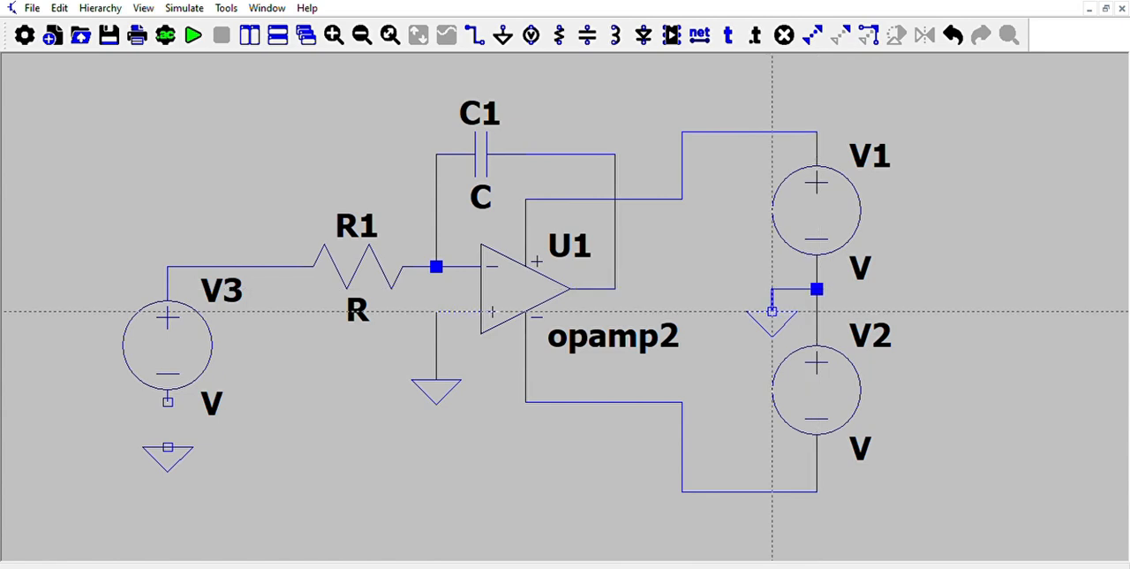
{"action": "key", "text": "Escape"}
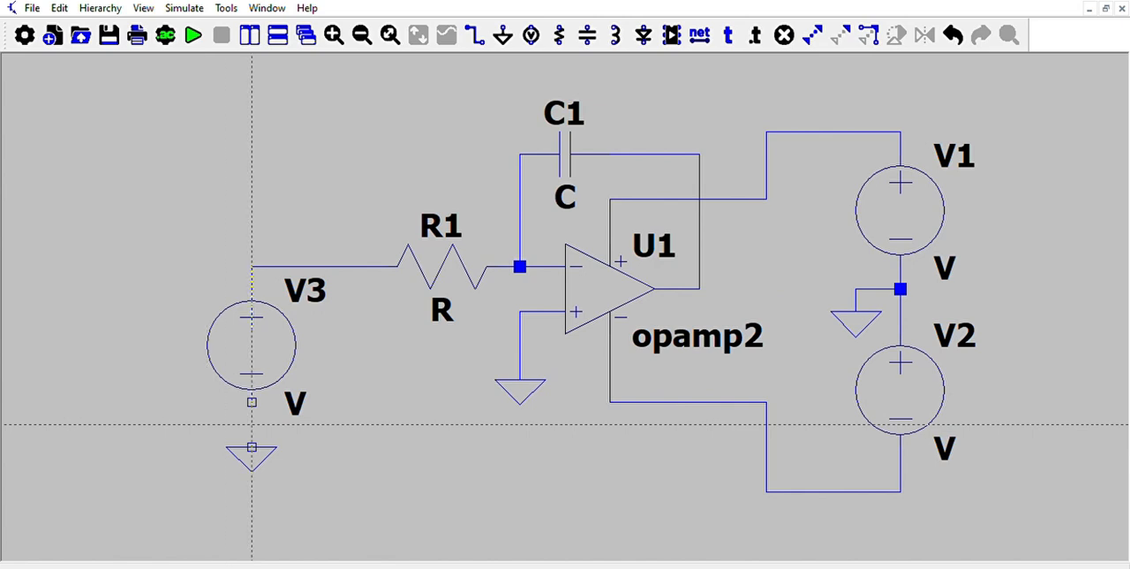
Wire V3's negative terminal to the ground symbol below it.
{"action": "left_click", "coordinate": [251, 402]}
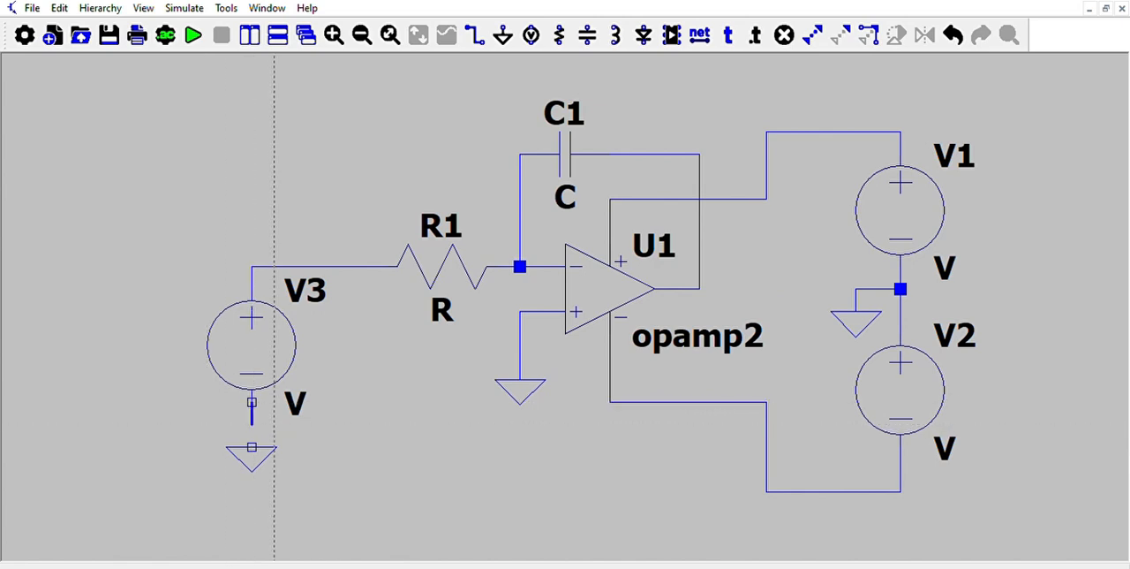
{"action": "left_click", "coordinate": [251, 447]}
{"action": "key", "text": "Escape"}
{"action": "key", "text": "Escape"}
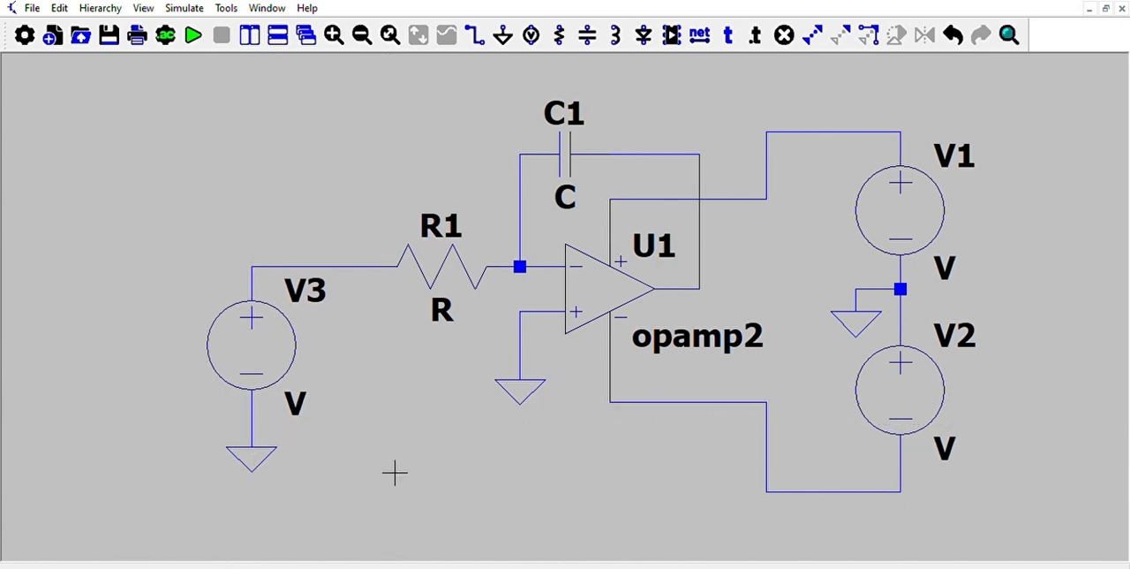
{"action": "left_click_drag", "start_coordinate": [467, 407], "coordinate": [390, 403]}
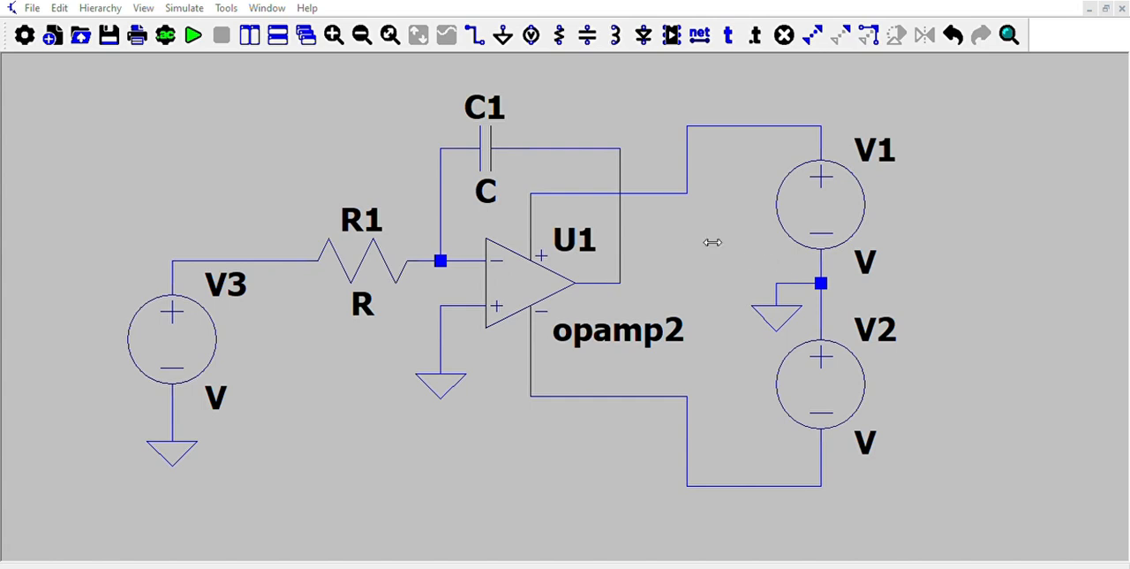
Set the values of the supply sources V1 and V2 to 15.
{"action": "left_click", "coordinate": [678, 243]}
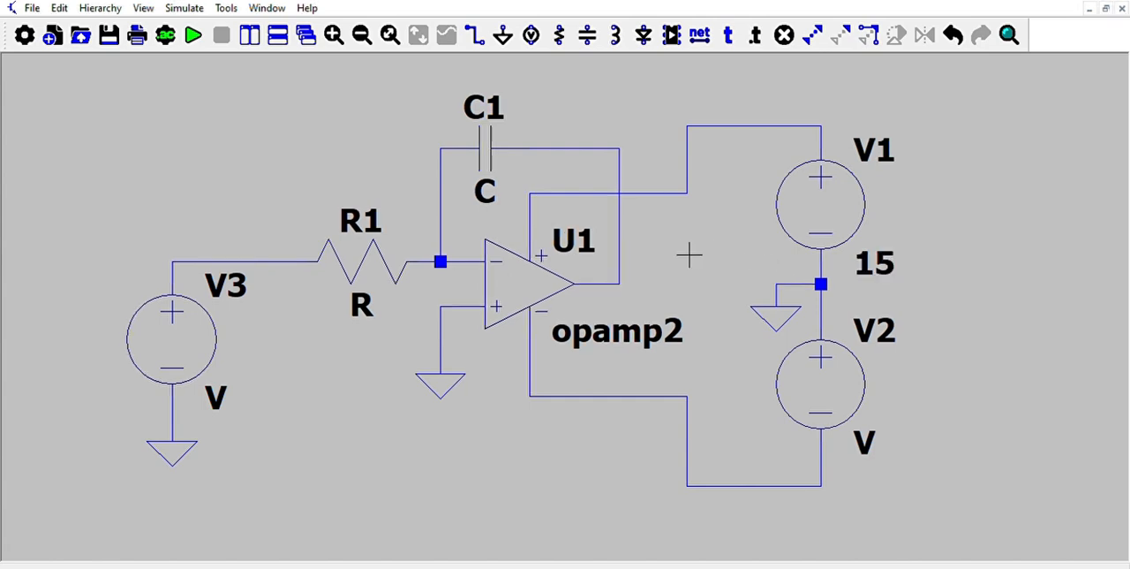
{"action": "right_click", "coordinate": [863, 432]}
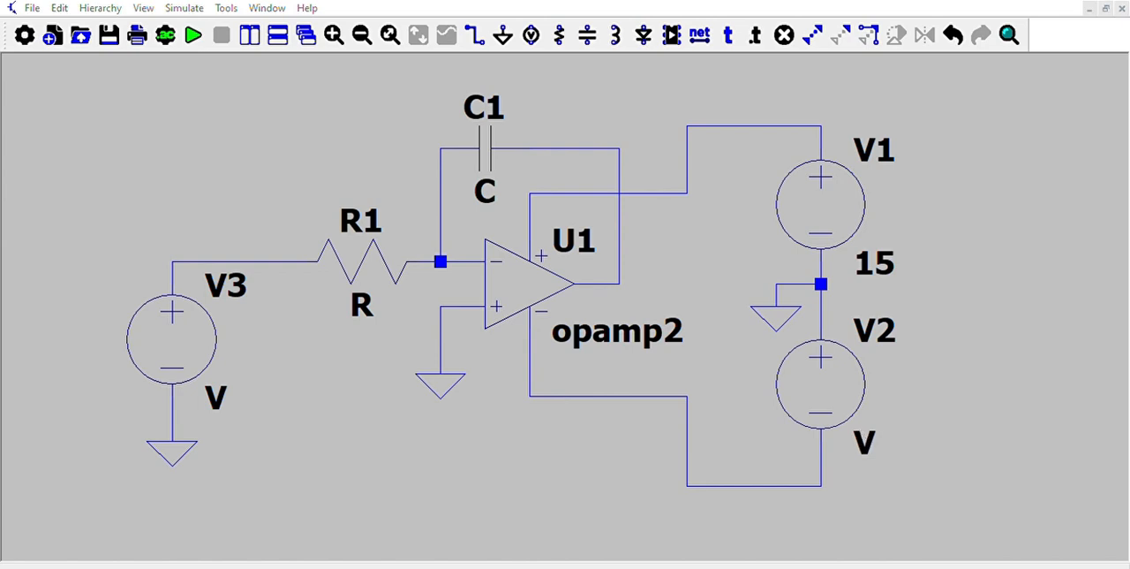
{"action": "key", "text": "Return"}
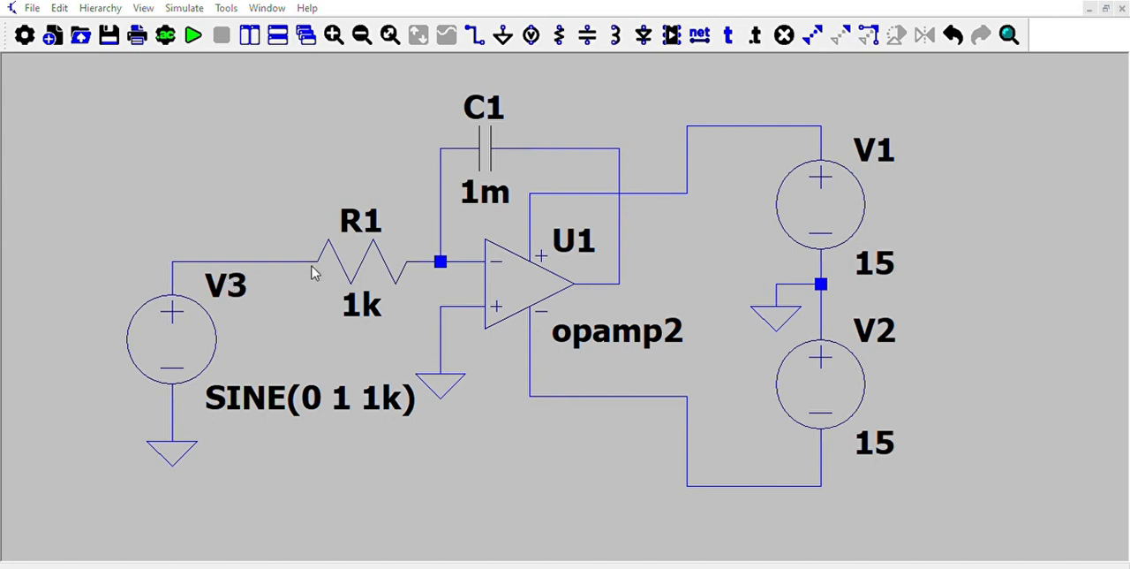
Rename the input source V3 as Vin and place a Vout net label just below the op-amp's output.
{"action": "left_click", "coordinate": [683, 248]}
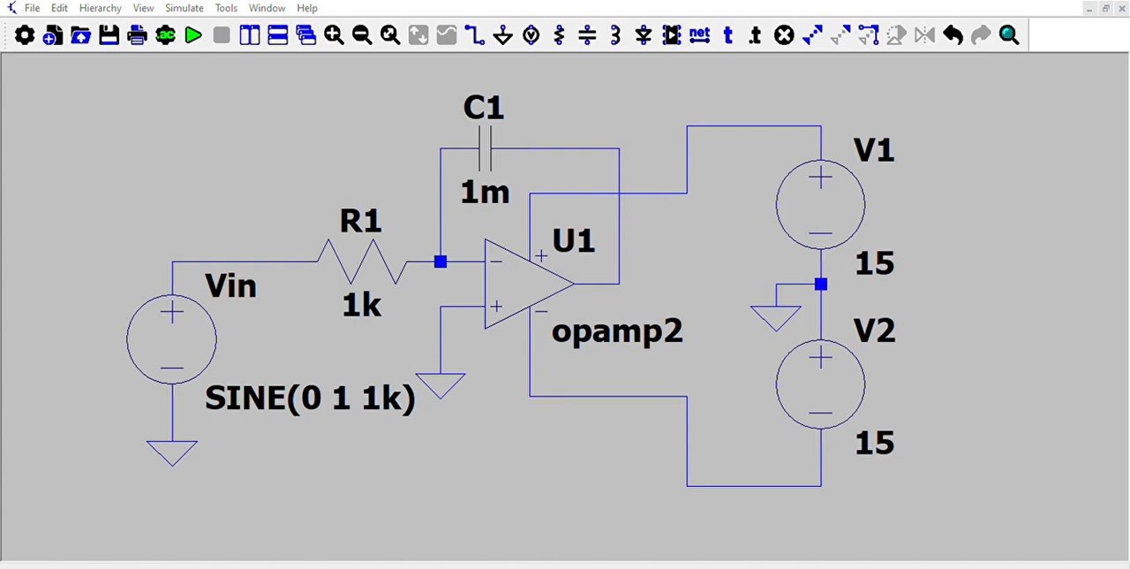
{"action": "left_click", "coordinate": [595, 330]}
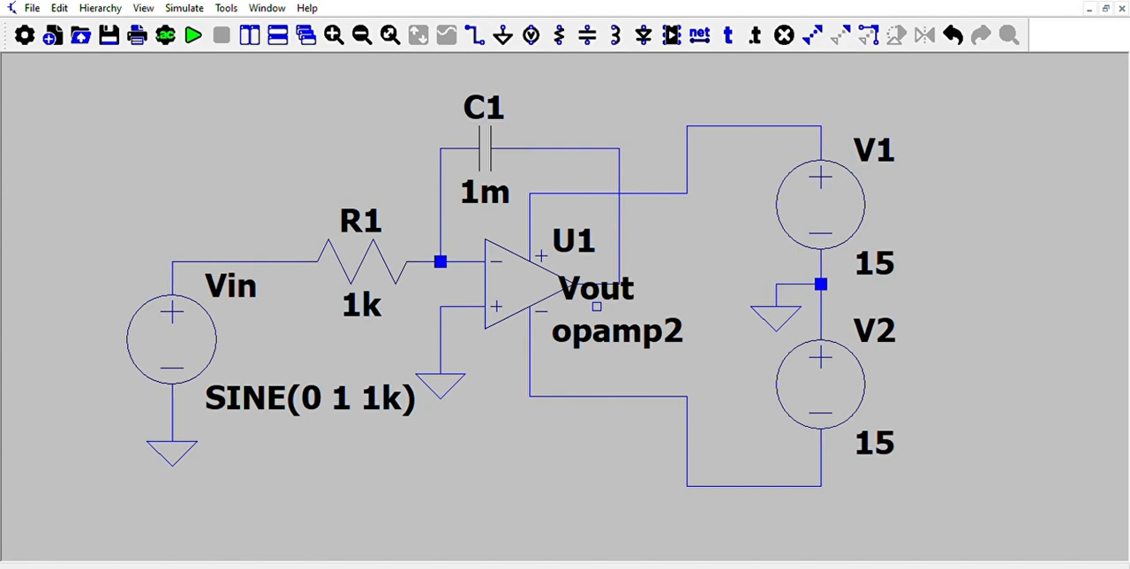
{"action": "left_click", "coordinate": [597, 328]}
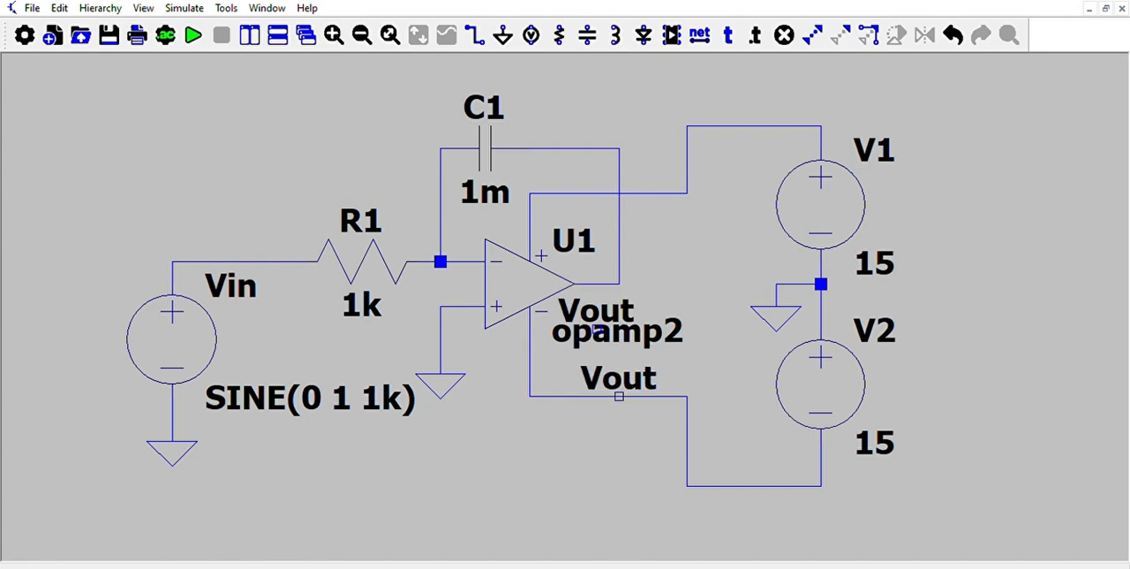
{"action": "key", "text": "Escape"}
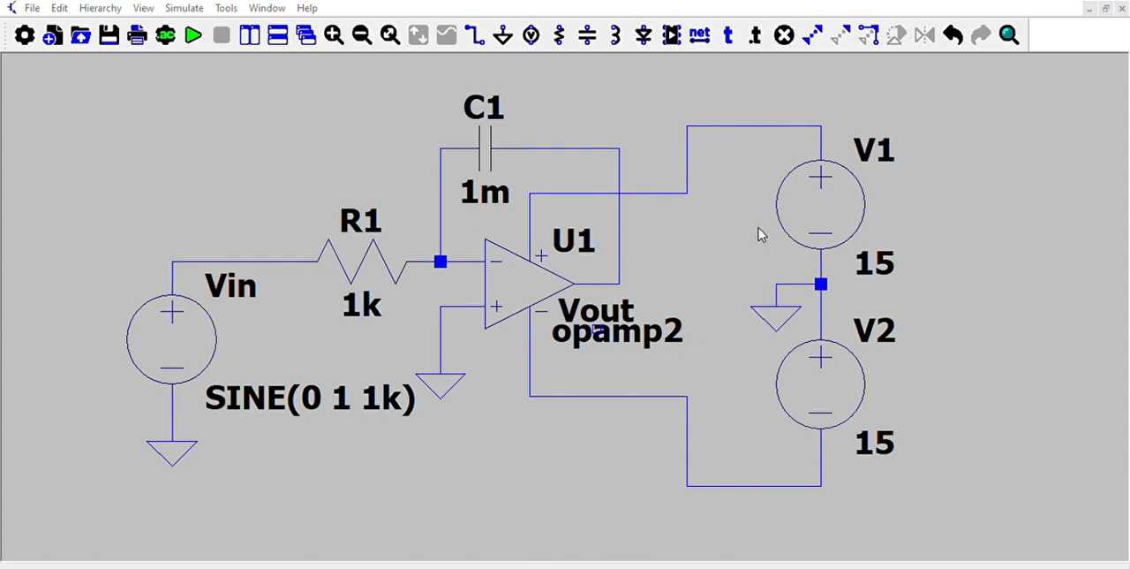
Place the SPICE directive ".include lm741.olb" below the op-amp circuit.
{"action": "left_click", "coordinate": [731, 221]}
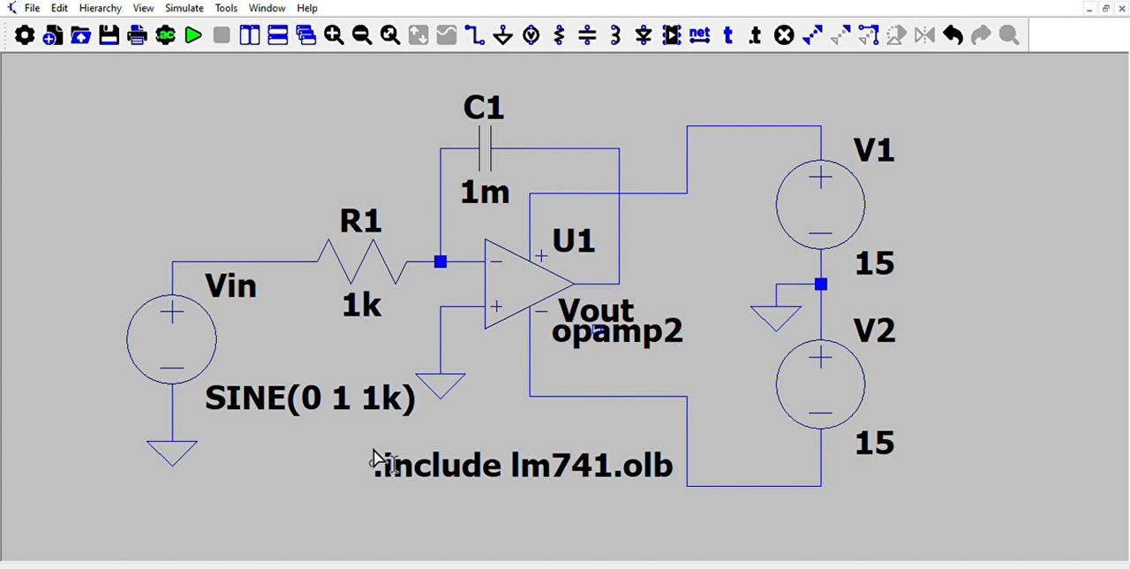
{"action": "left_click", "coordinate": [385, 459]}
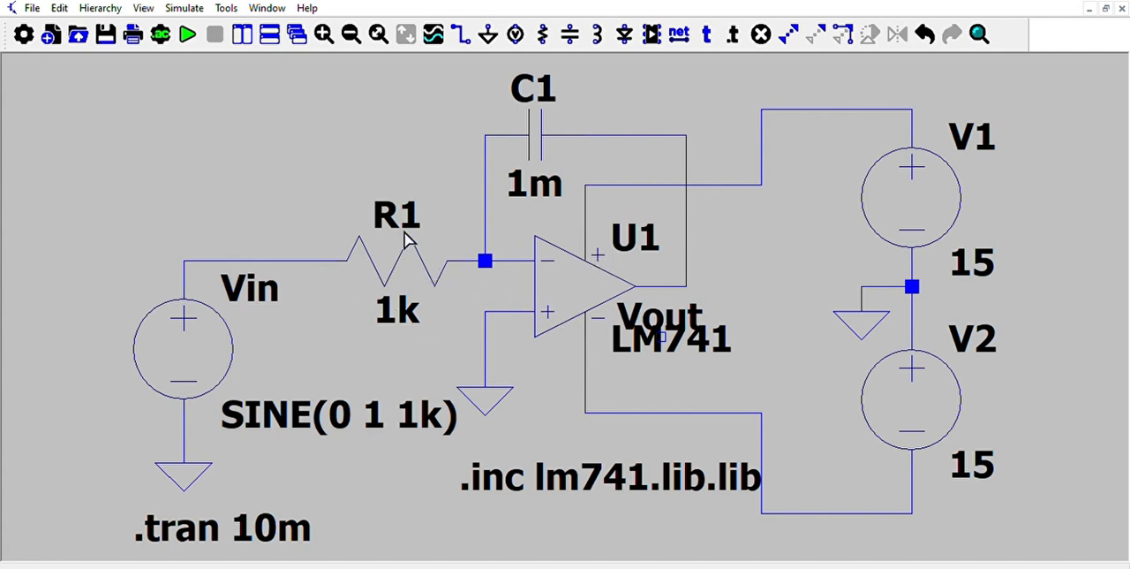
Run the 10 ms transient simulation and plot the voltage at the wire between Vin and R1.
{"action": "left_click", "coordinate": [188, 34]}
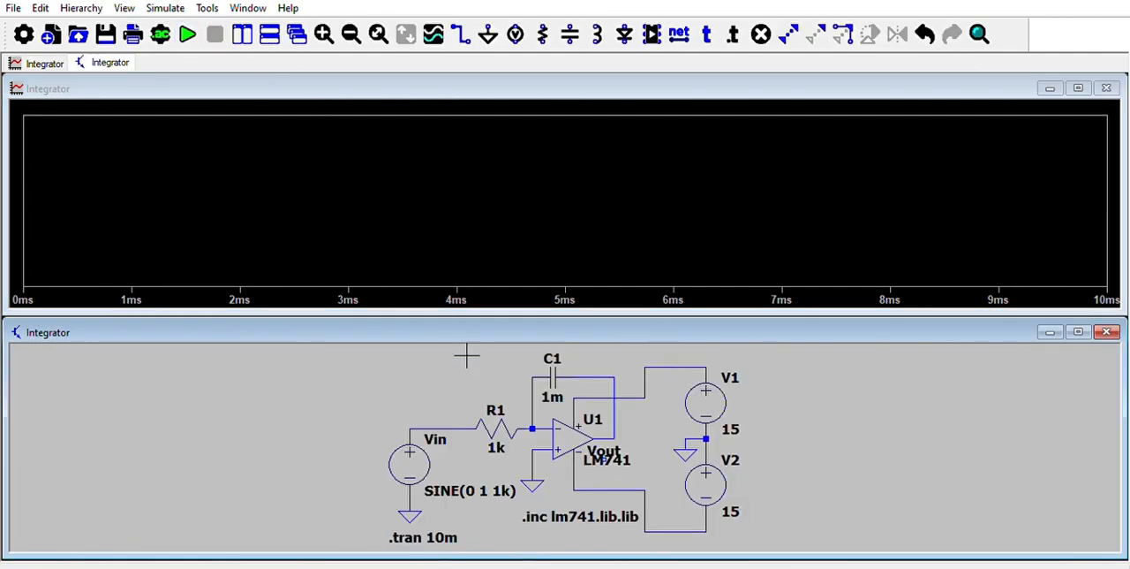
{"action": "left_click", "coordinate": [458, 432]}
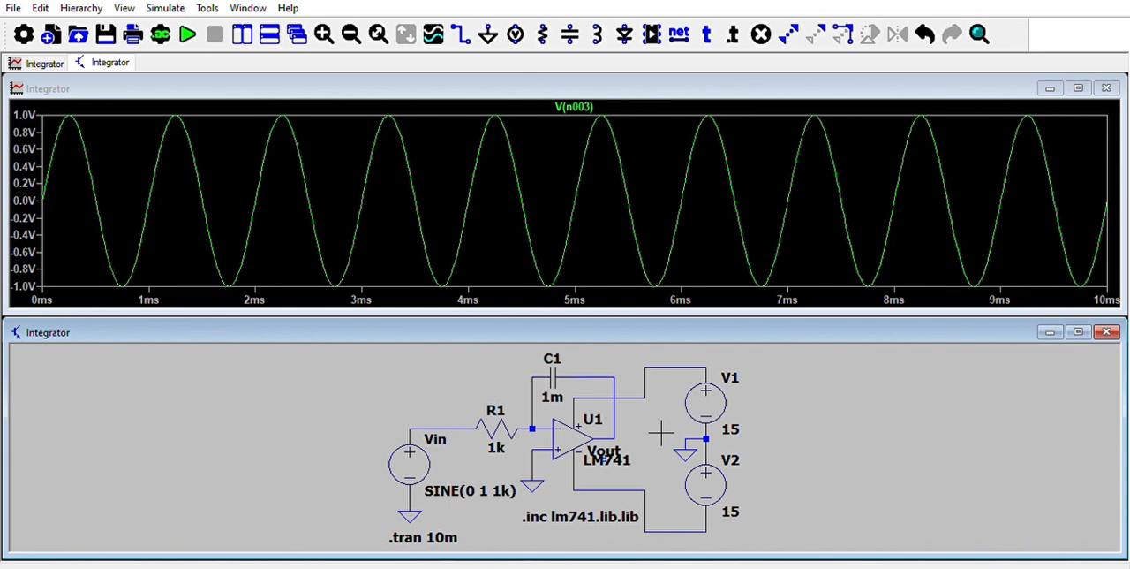
Add a second plot pane to the waveform window and plot the op-amp's output voltage in it.
{"action": "left_click", "coordinate": [509, 249]}
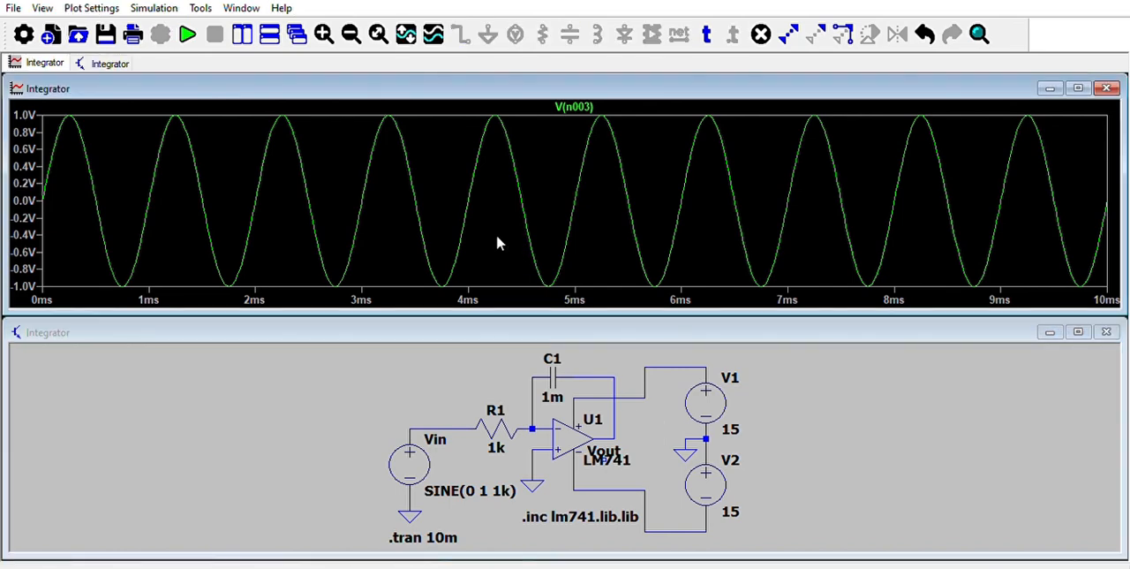
{"action": "left_click", "coordinate": [553, 221]}
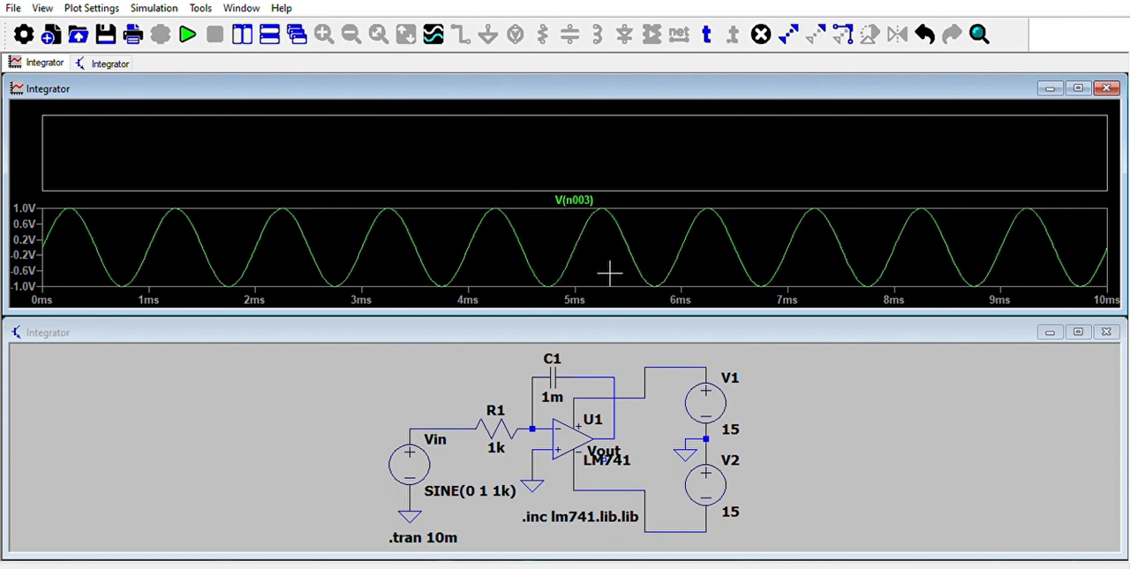
{"action": "left_click", "coordinate": [627, 430]}
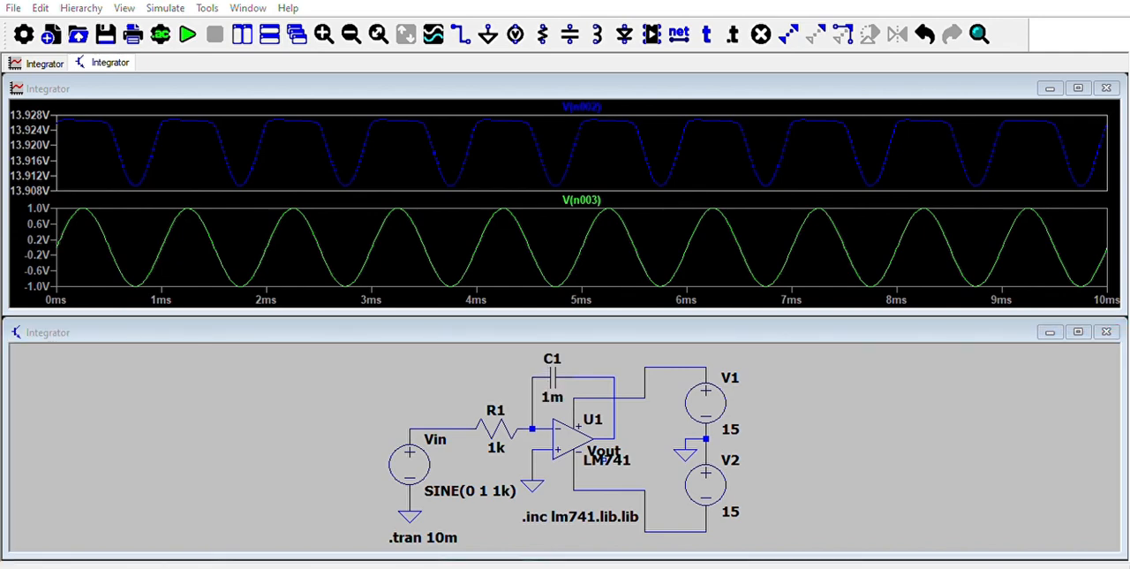
Set the feedback capacitor C1 to 1µ and rerun the simulation.
{"action": "key", "text": "Return"}
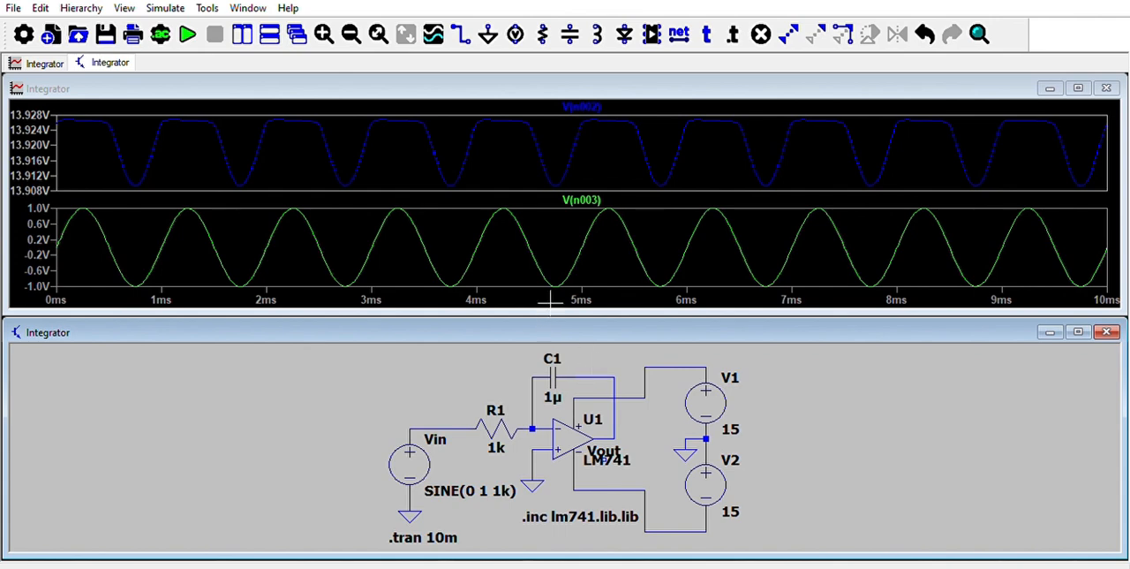
{"action": "left_click", "coordinate": [187, 29]}
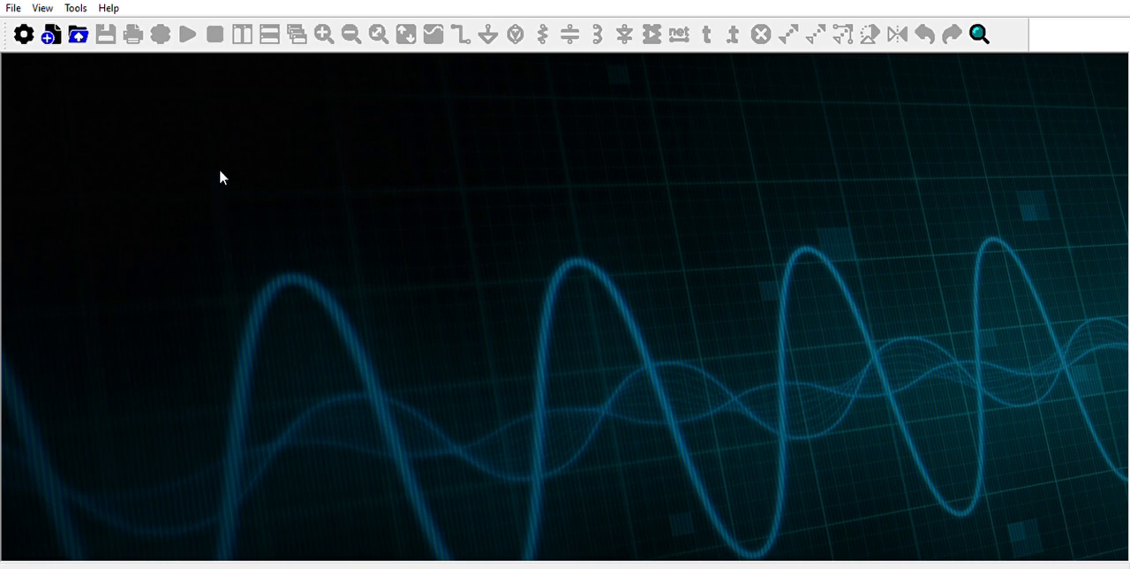
Create a new schematic and place an opamp2 component near the middle of the sheet.
{"action": "left_click", "coordinate": [51, 36]}
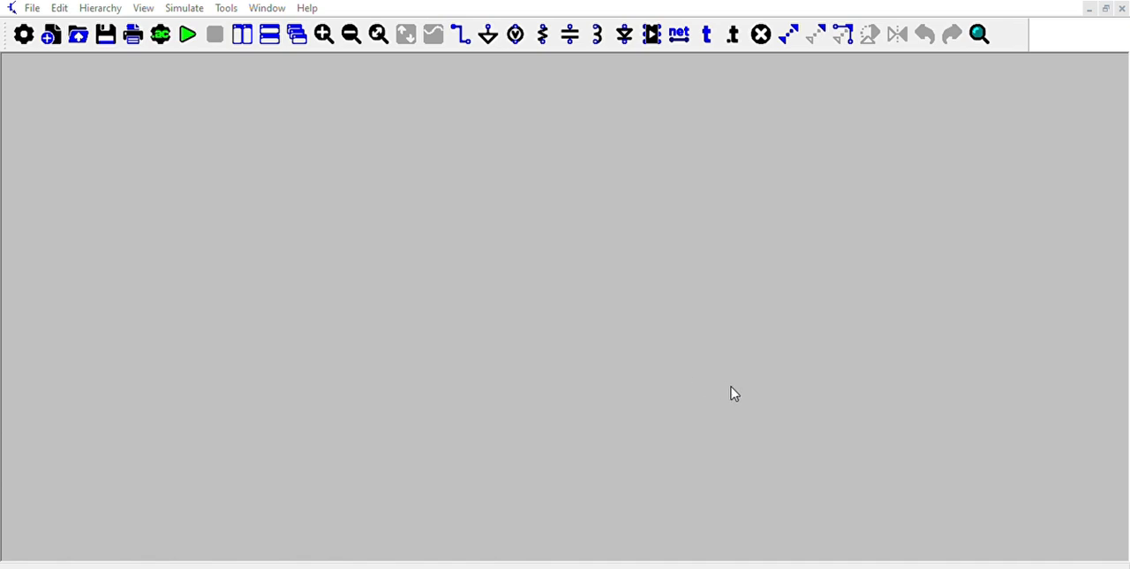
{"action": "left_click", "coordinate": [779, 422]}
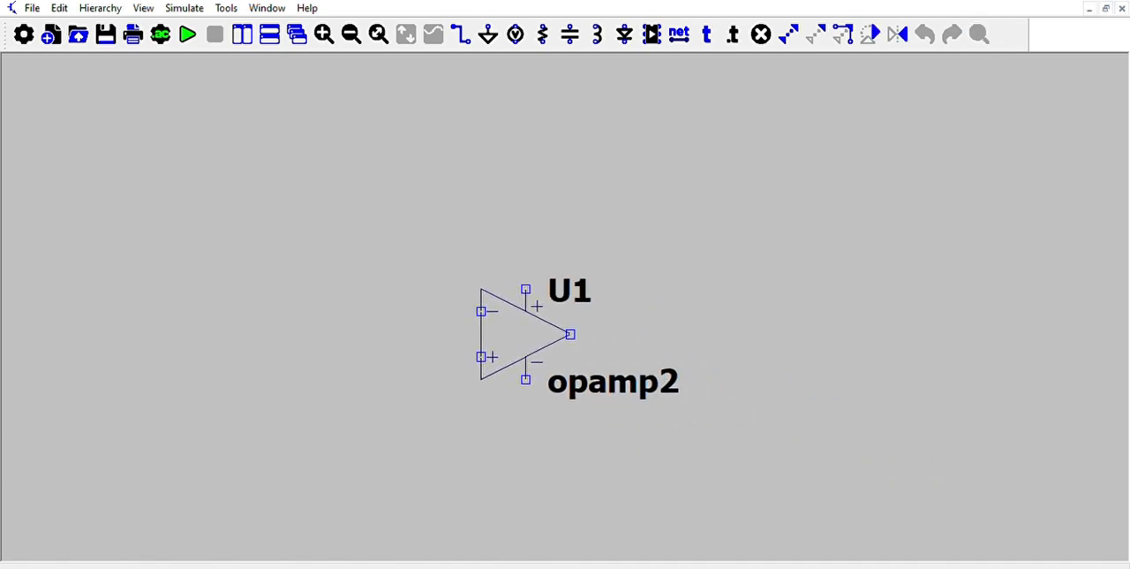
{"action": "left_click", "coordinate": [525, 334]}
{"action": "right_click", "coordinate": [661, 286]}
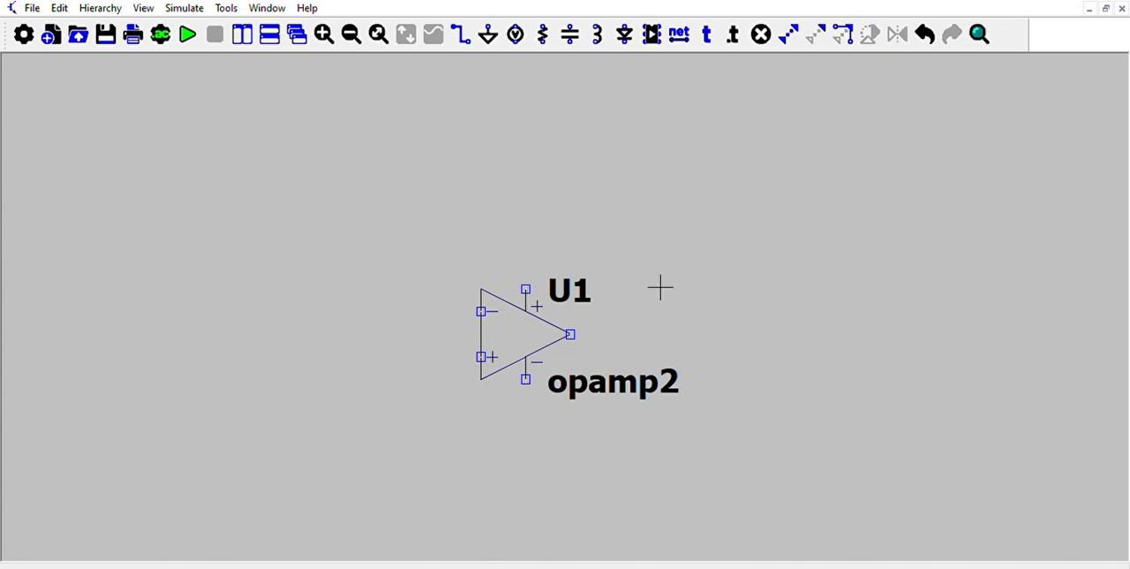
Place three voltage sources: V1 and V2 stacked to the right of the op-amp and V3 to its left.
{"action": "left_click", "coordinate": [653, 33]}
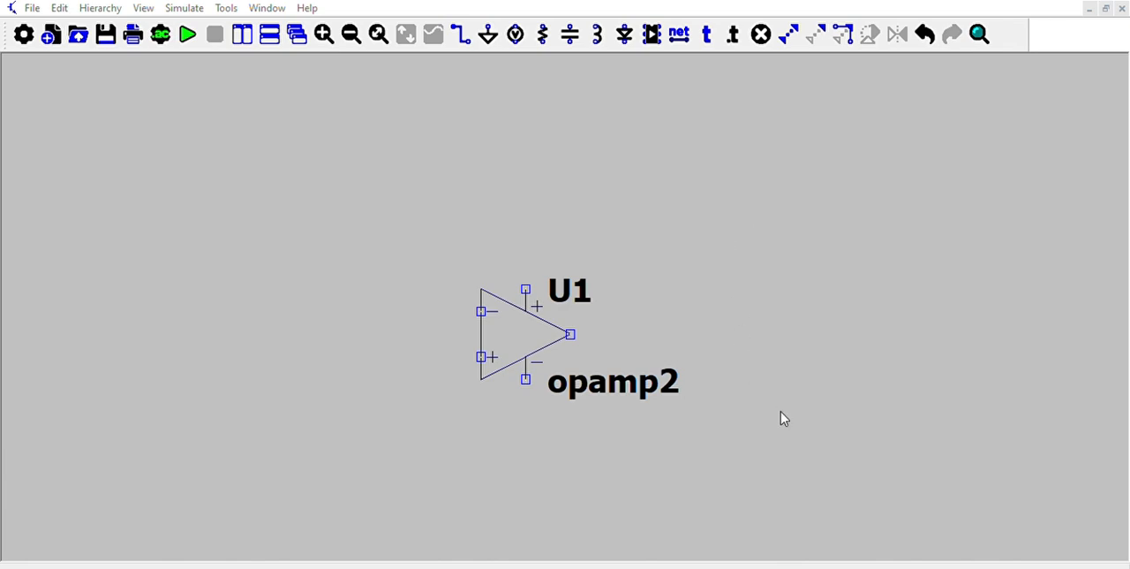
{"action": "key", "text": "v"}
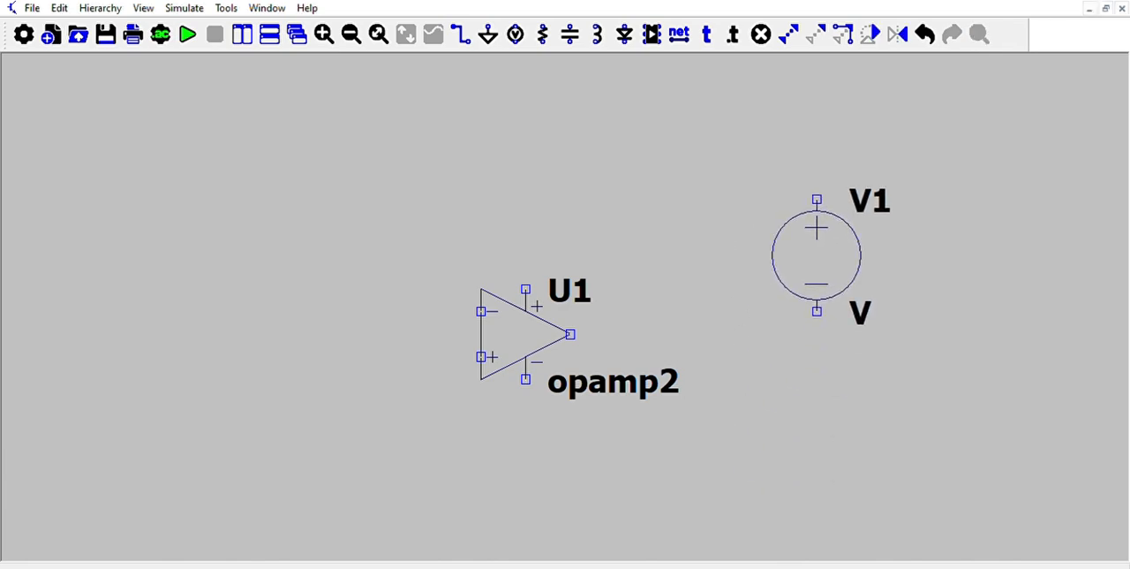
{"action": "left_click", "coordinate": [817, 234]}
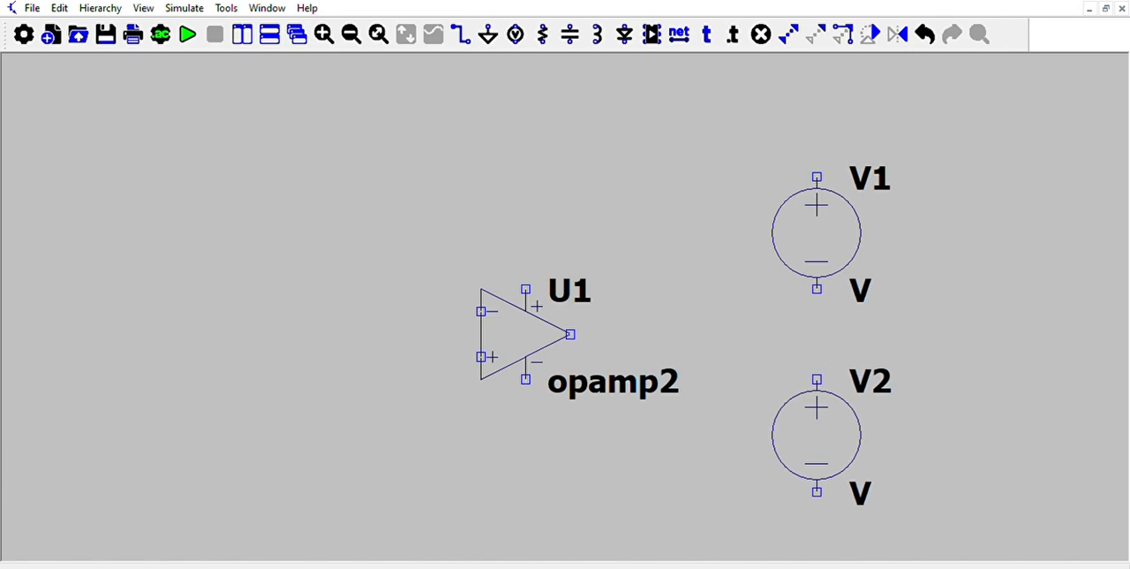
{"action": "left_click", "coordinate": [817, 434]}
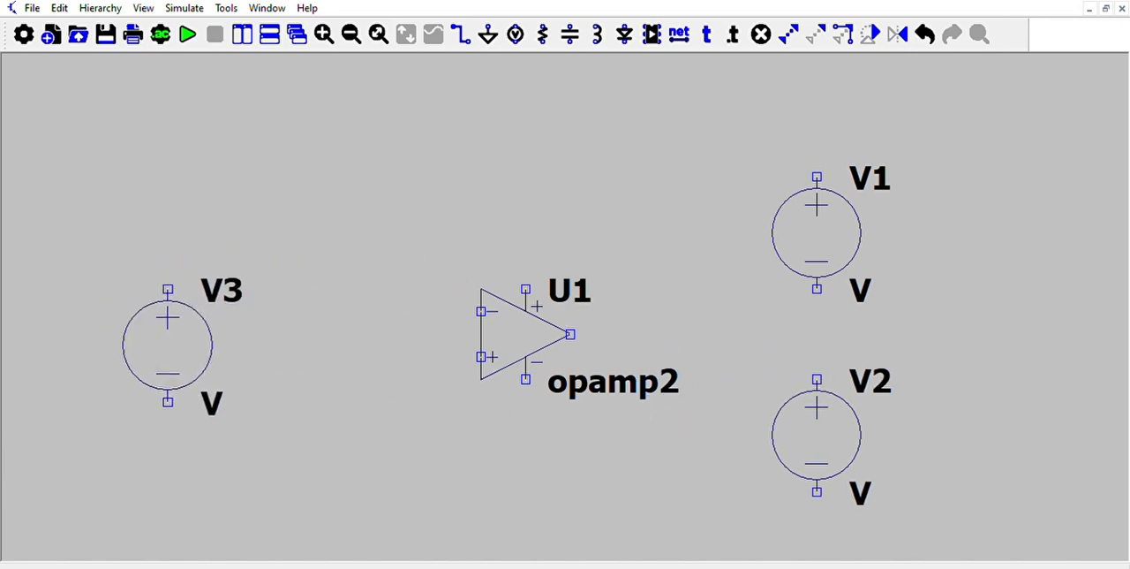
{"action": "left_click", "coordinate": [168, 344]}
{"action": "key", "text": "Escape"}
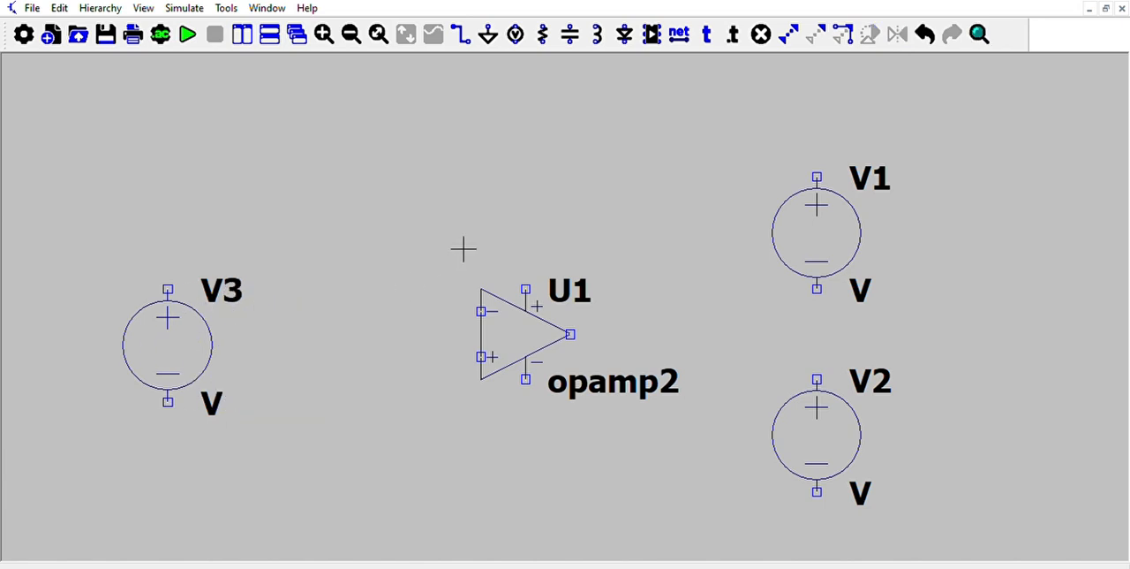
Place a horizontally rotated capacitor C1 between V3 and the op-amp, level with the inverting input.
{"action": "left_click", "coordinate": [571, 33]}
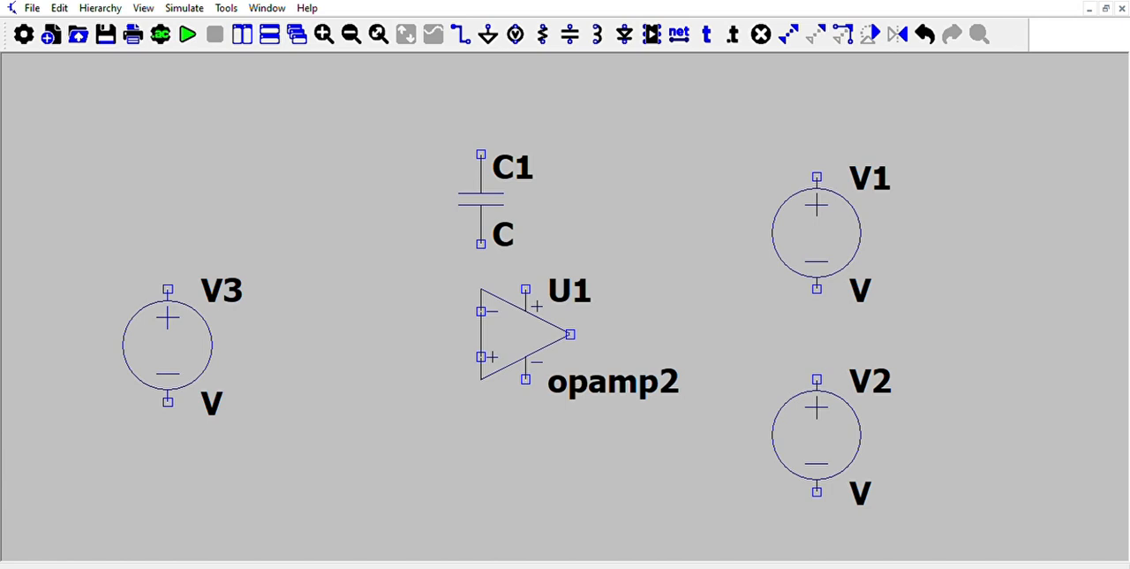
{"action": "key", "text": "ctrl+r"}
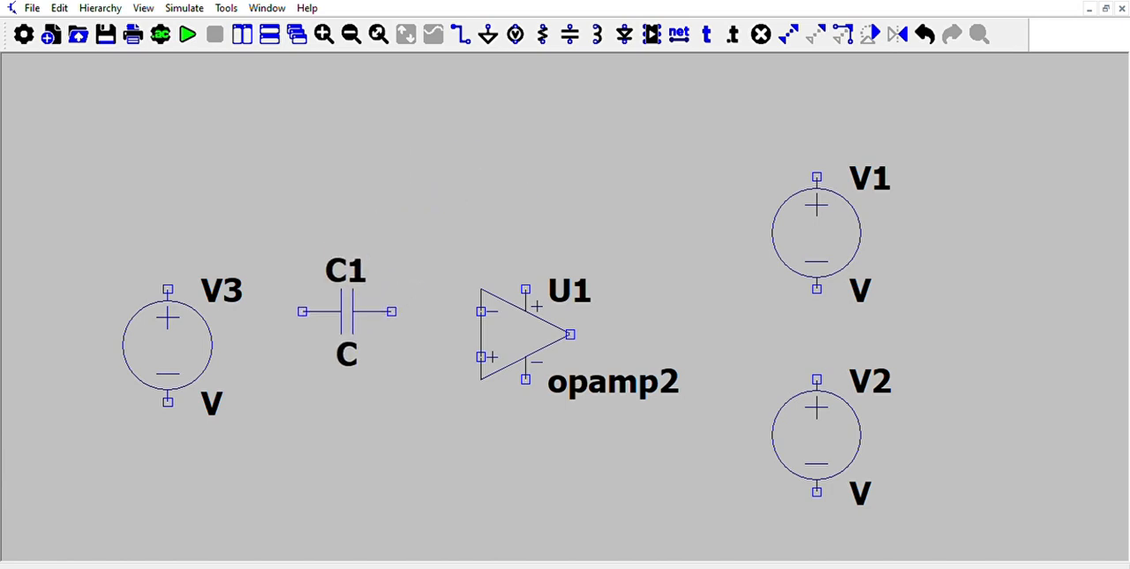
{"action": "left_click", "coordinate": [347, 311]}
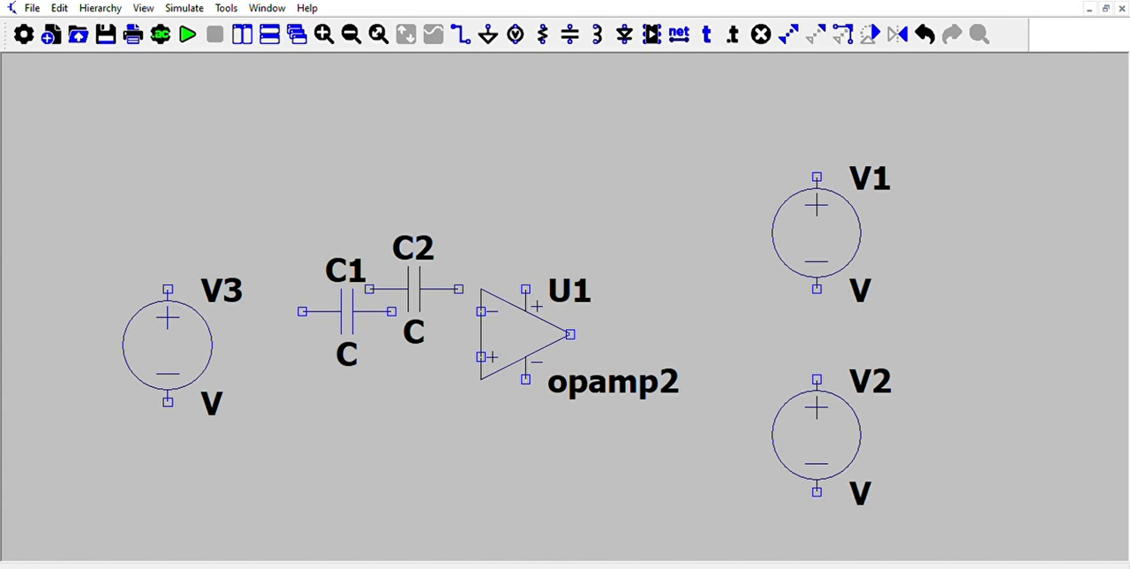
{"action": "right_click", "coordinate": [436, 288]}
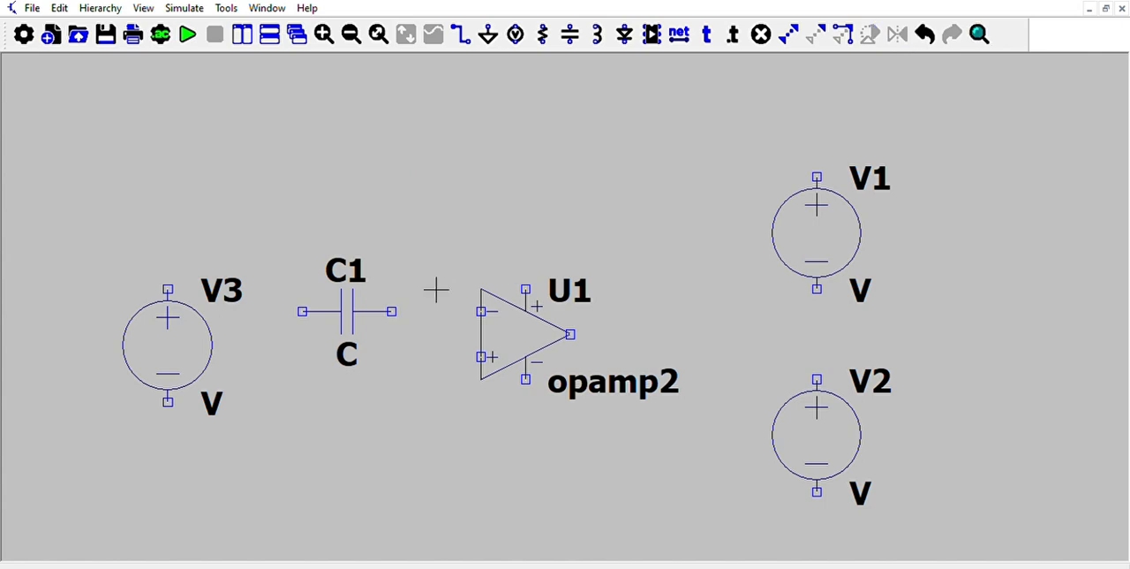
Place a horizontally rotated resistor R1 above the op-amp as the feedback resistor.
{"action": "left_click", "coordinate": [545, 31]}
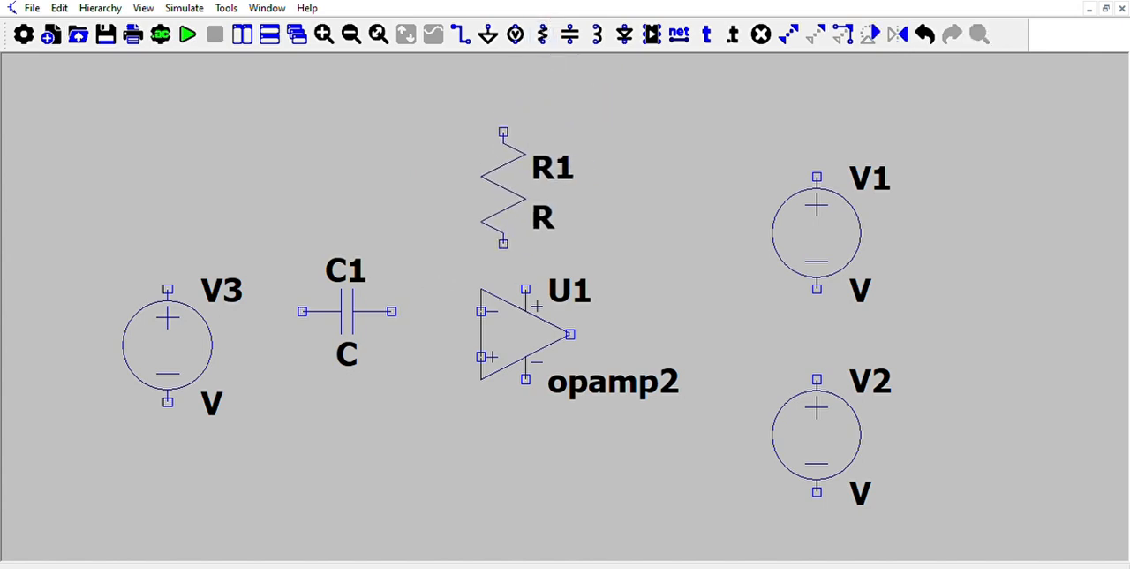
{"action": "key", "text": "ctrl+r"}
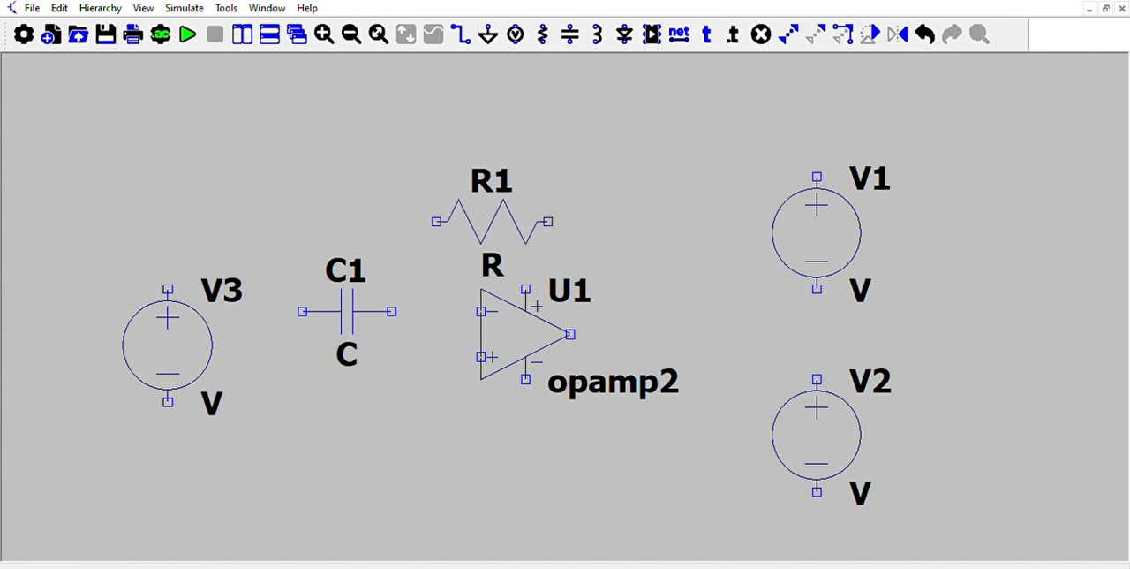
{"action": "left_click", "coordinate": [491, 200]}
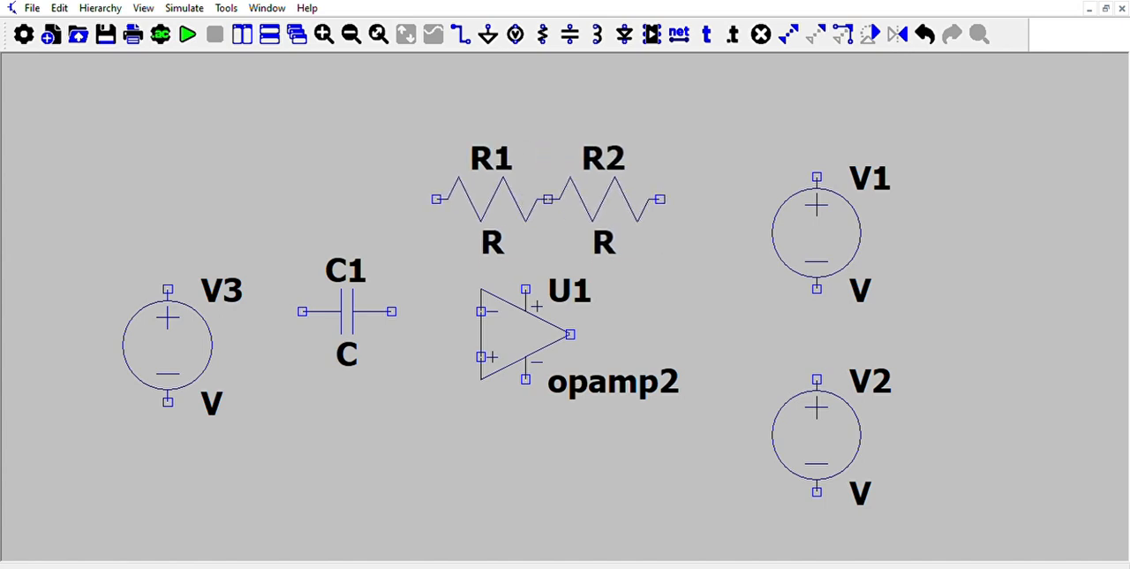
{"action": "right_click", "coordinate": [619, 186]}
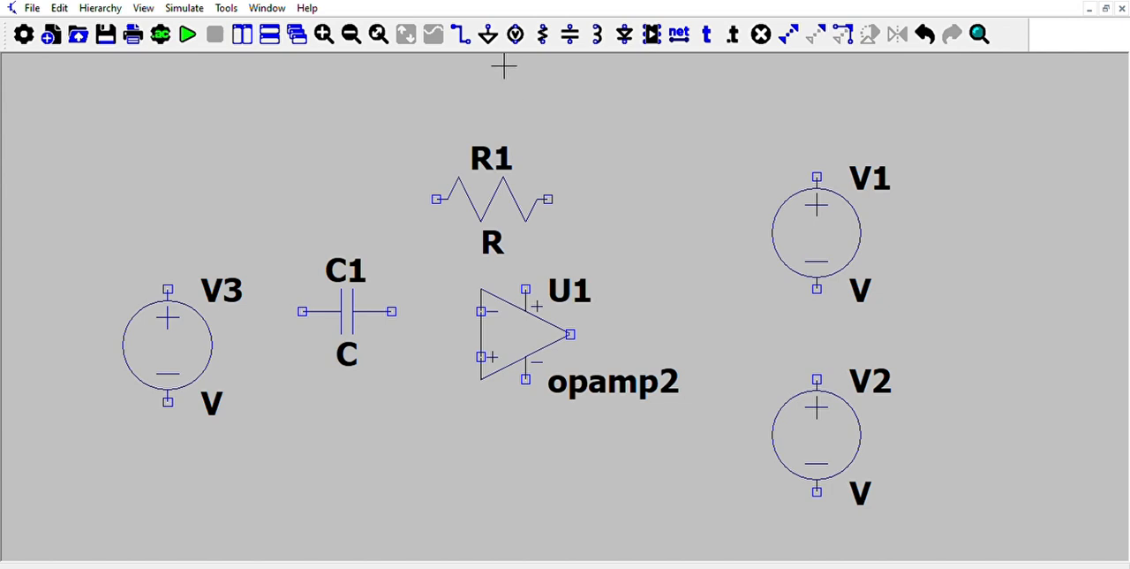
Wire the left end of R1 and the right end of C1 to the op-amp's inverting input.
{"action": "left_click", "coordinate": [465, 33]}
{"action": "left_click", "coordinate": [436, 198]}
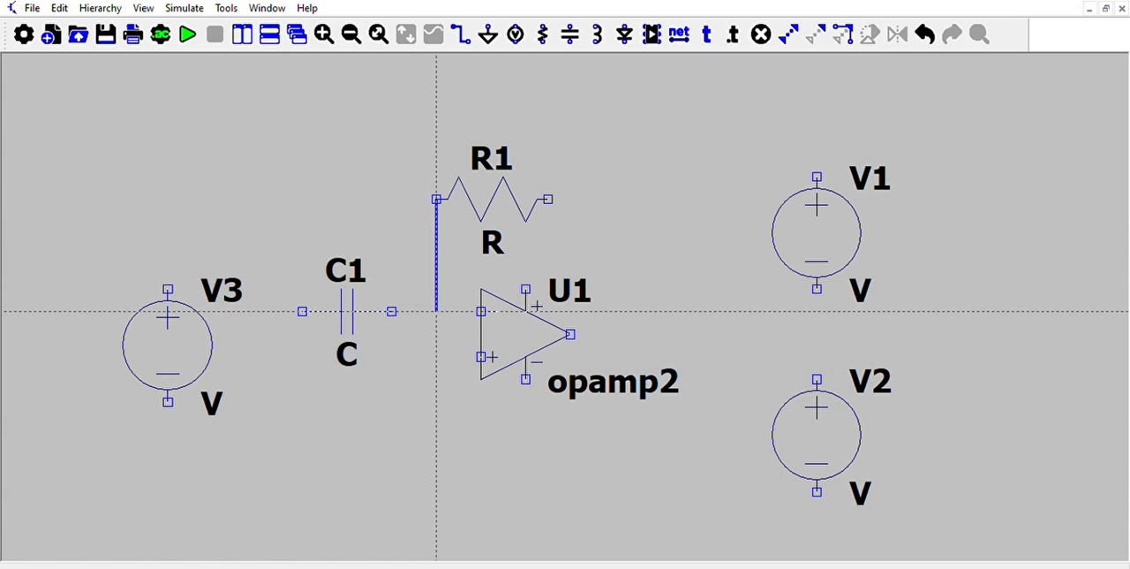
{"action": "left_click", "coordinate": [436, 311]}
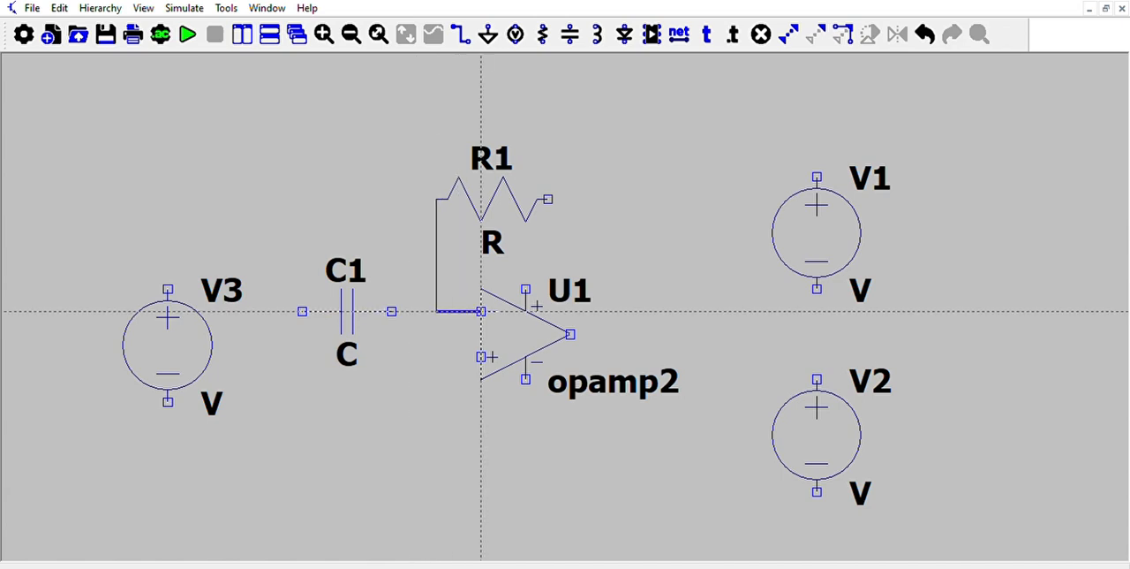
{"action": "left_click", "coordinate": [481, 311]}
{"action": "left_click", "coordinate": [392, 311]}
{"action": "left_click", "coordinate": [436, 311]}
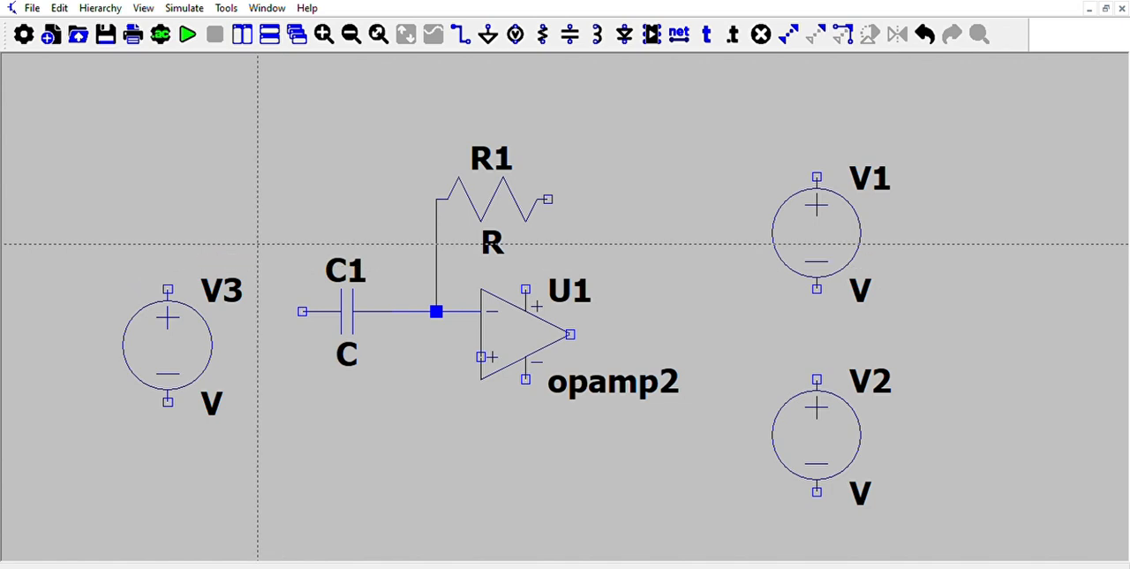
{"action": "key", "text": "Escape"}
Move V3 slightly lower and wire its positive terminal to the left end of C1.
{"action": "left_click", "coordinate": [817, 33]}
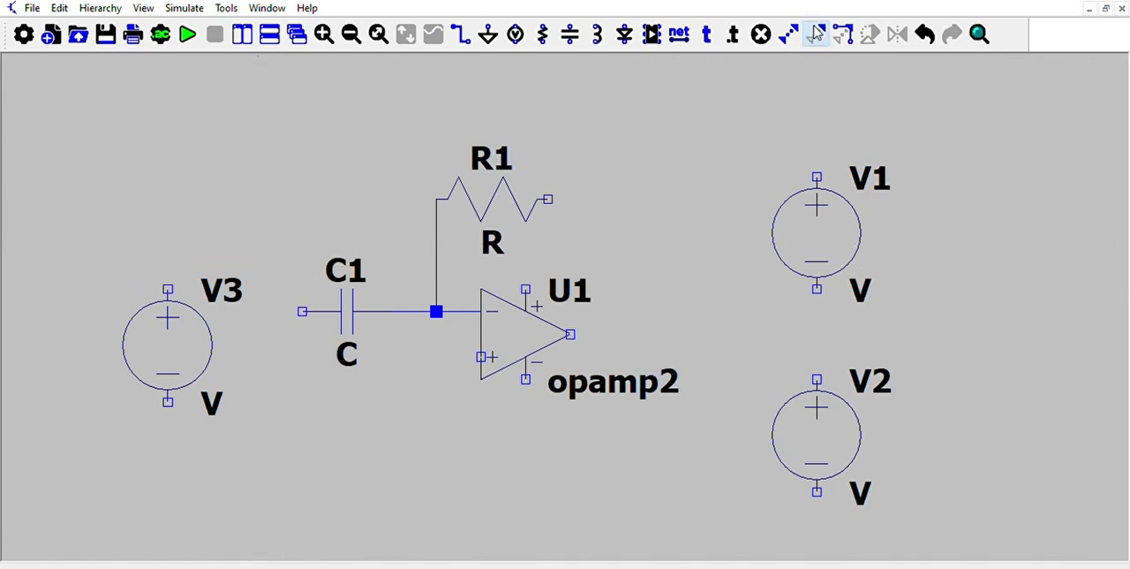
{"action": "left_click_drag", "start_coordinate": [106, 250], "coordinate": [248, 438]}
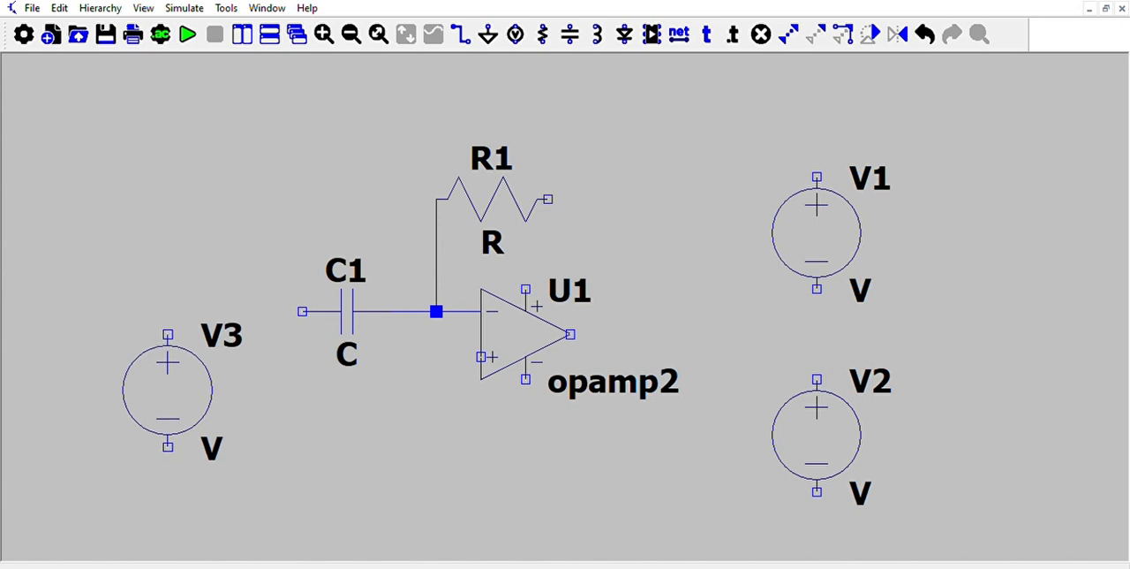
{"action": "left_click", "coordinate": [177, 401]}
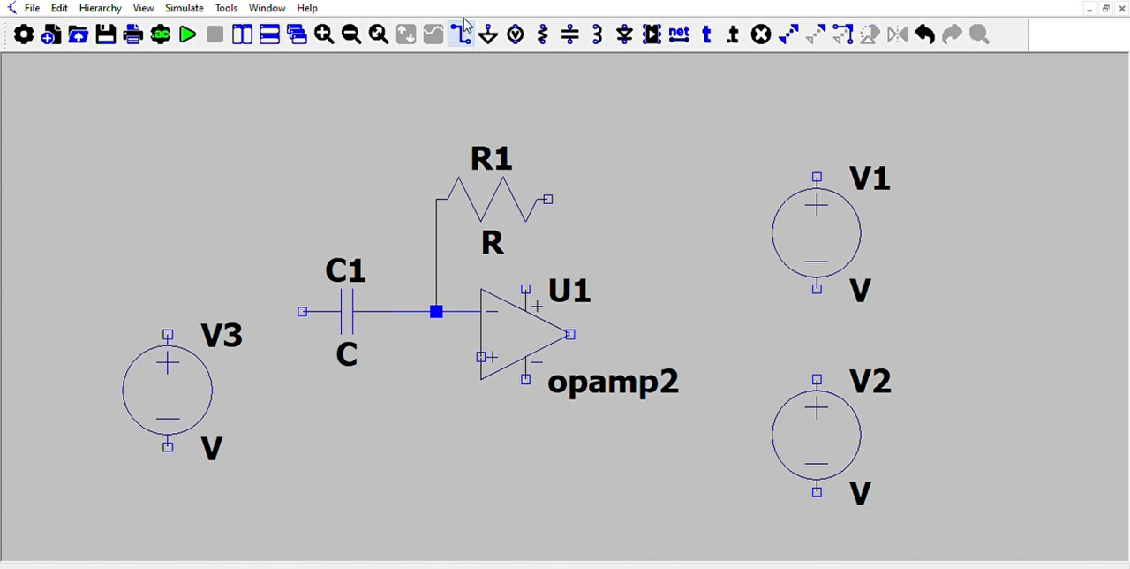
{"action": "left_click", "coordinate": [463, 32]}
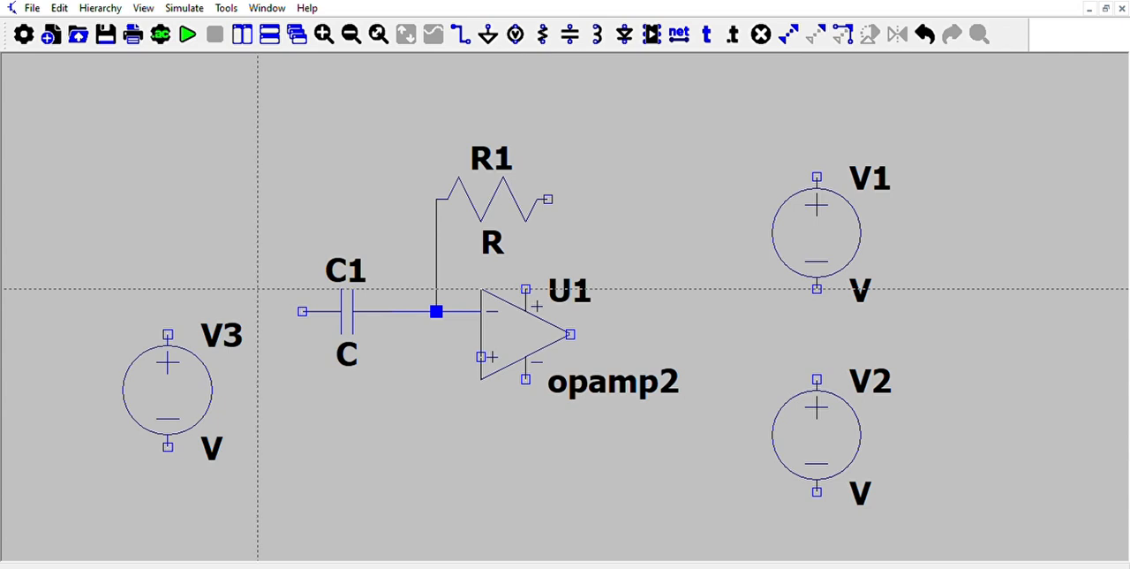
{"action": "left_click", "coordinate": [167, 334]}
{"action": "left_click", "coordinate": [303, 311]}
Wire the right end of feedback resistor R1 to the op-amp's output.
{"action": "left_click", "coordinate": [548, 198]}
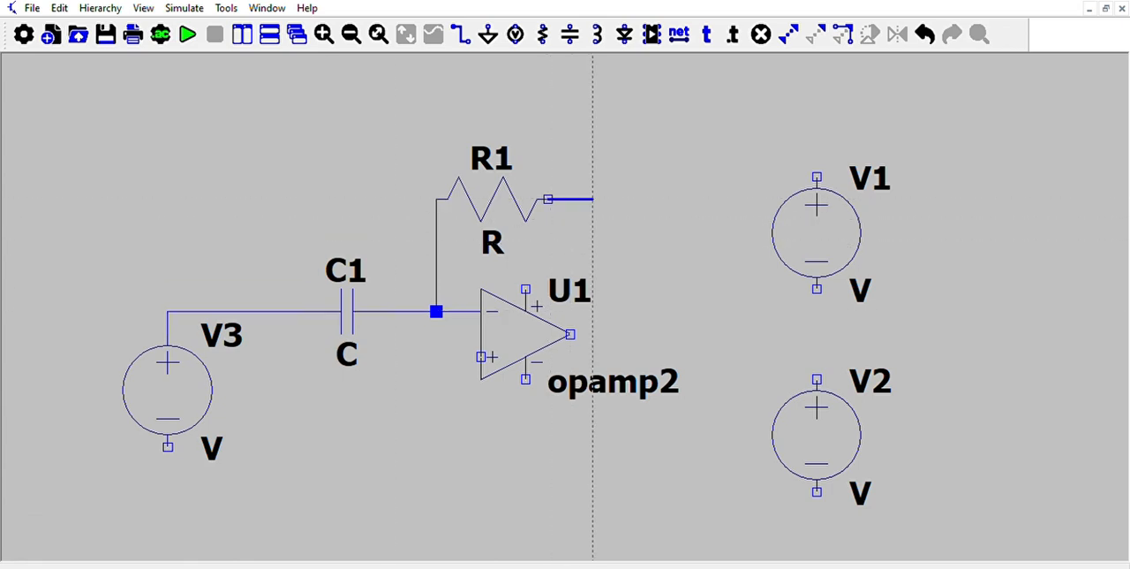
{"action": "left_click", "coordinate": [616, 199]}
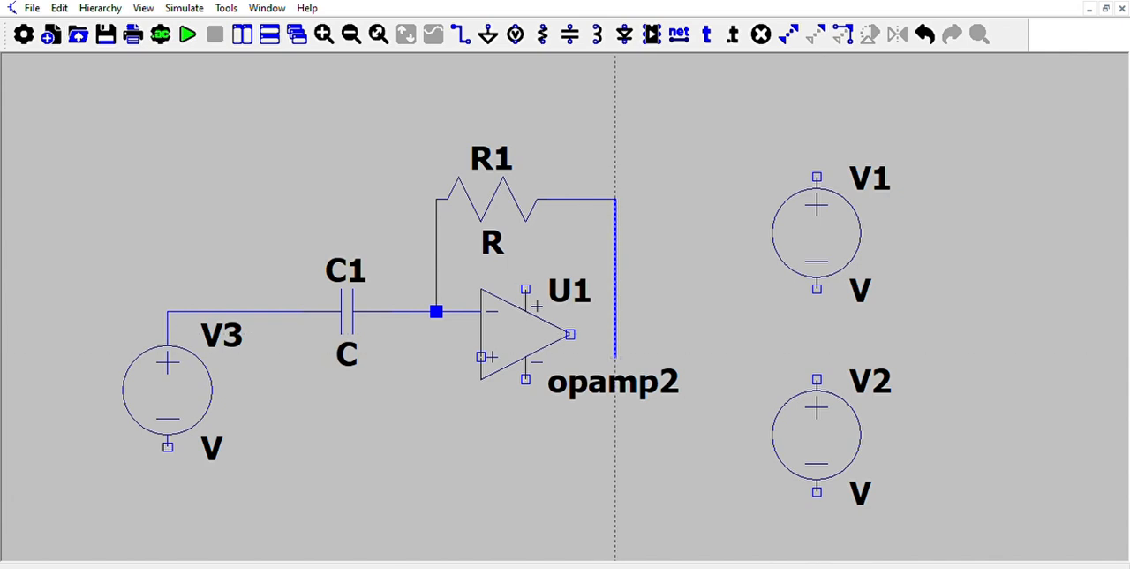
{"action": "left_click", "coordinate": [570, 334]}
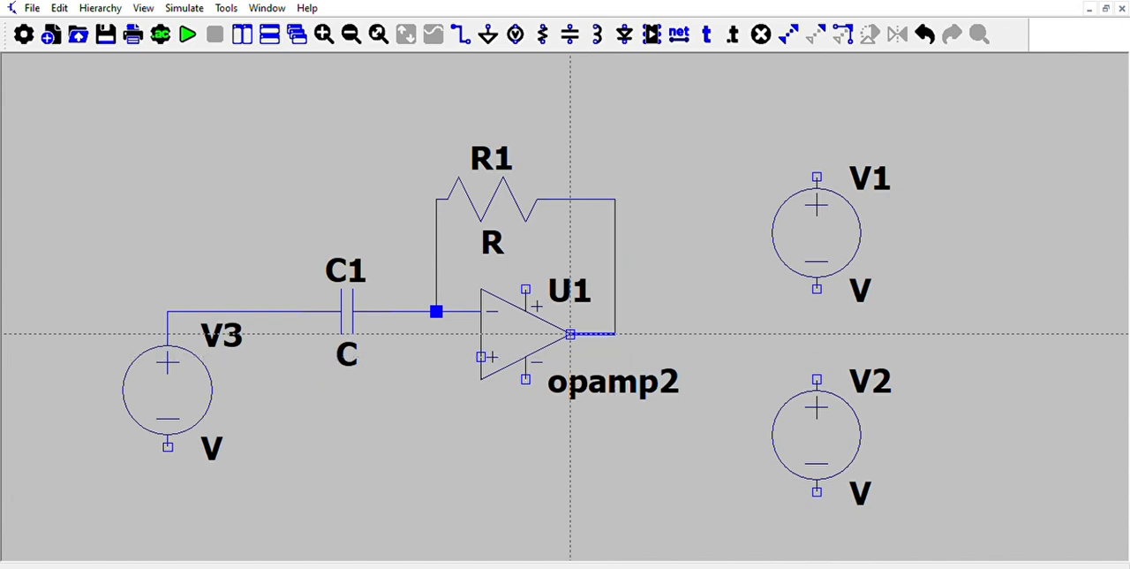
{"action": "key", "text": "Escape"}
Wire the op-amp's positive supply pin to V1's positive terminal, and V1's negative terminal to V2's positive terminal.
{"action": "key", "text": "F3"}
{"action": "left_click", "coordinate": [527, 288]}
{"action": "left_click", "coordinate": [526, 244]}
{"action": "left_click", "coordinate": [706, 243]}
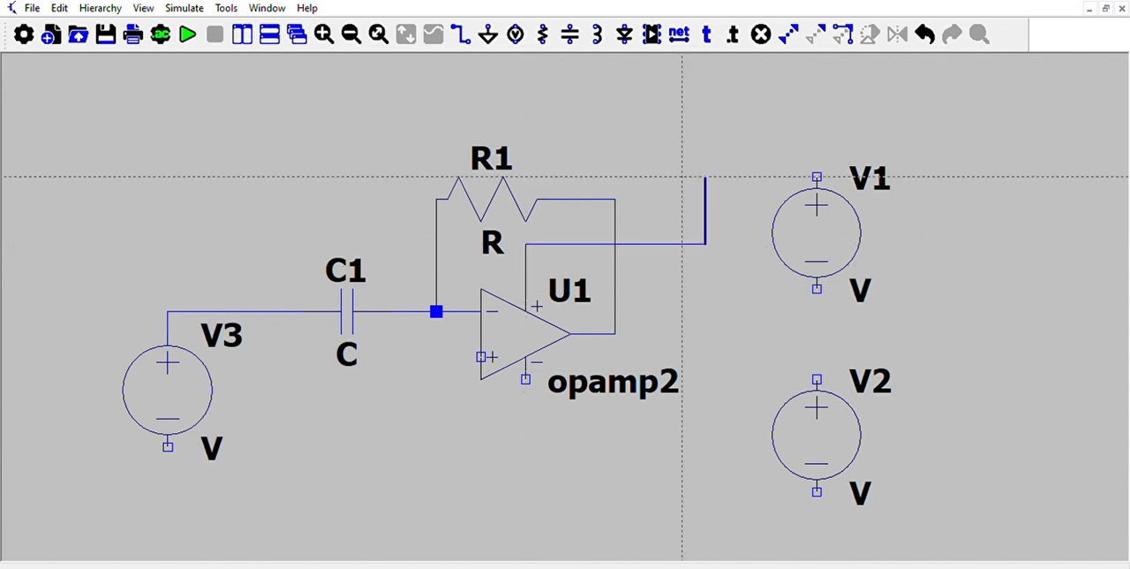
{"action": "left_click", "coordinate": [706, 154]}
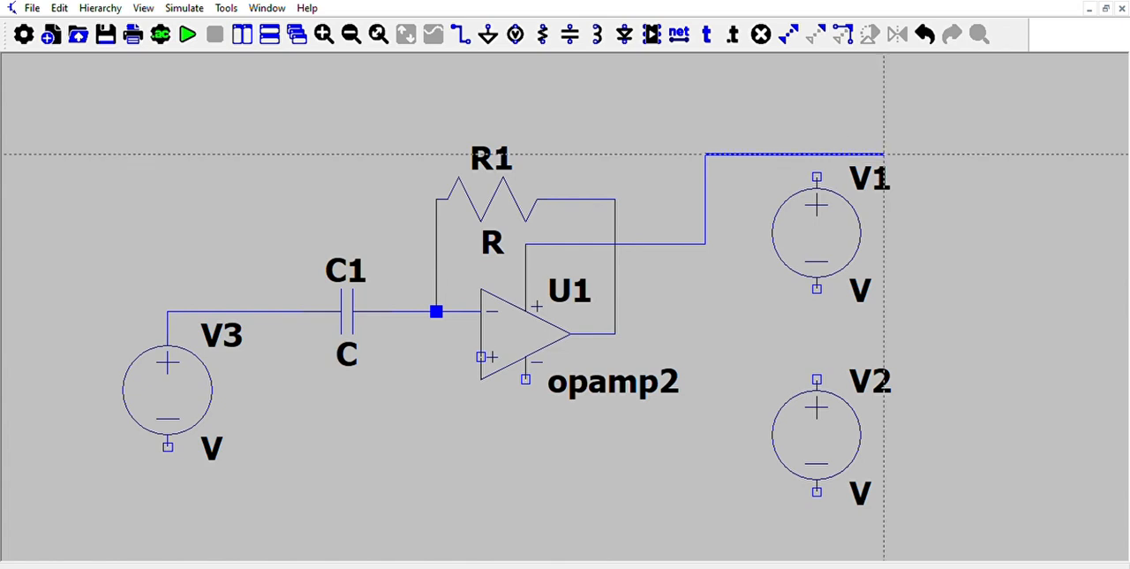
{"action": "left_click", "coordinate": [817, 154]}
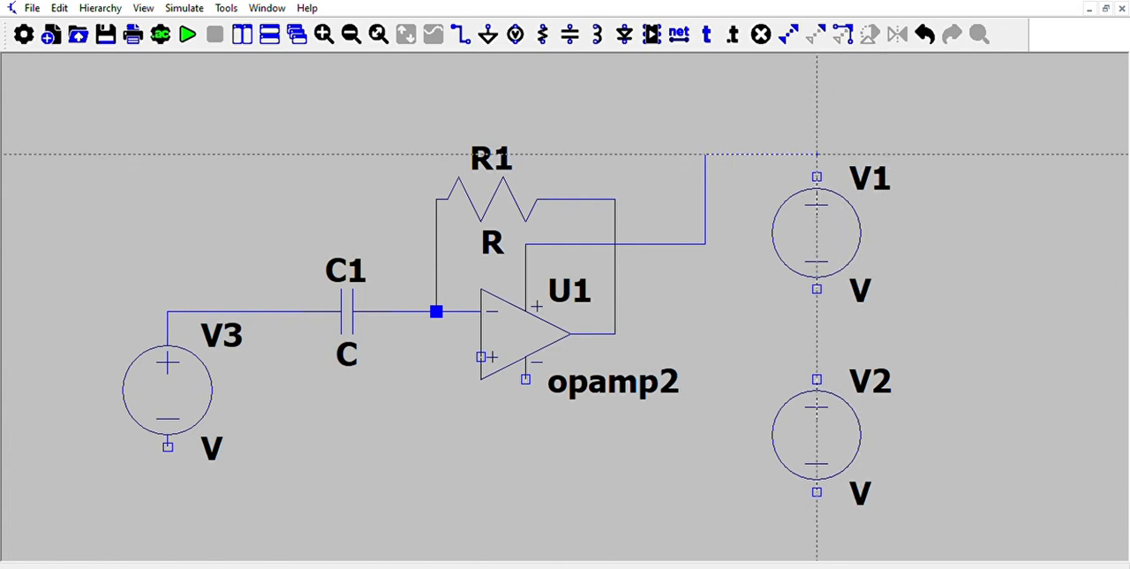
{"action": "left_click", "coordinate": [817, 177]}
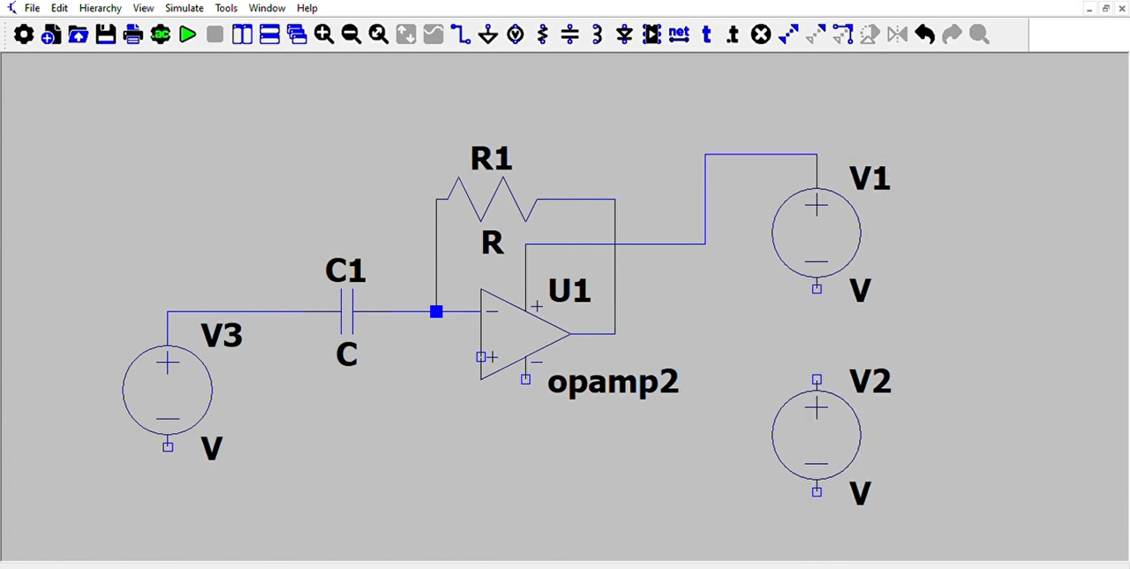
{"action": "left_click", "coordinate": [817, 289]}
{"action": "left_click", "coordinate": [817, 379]}
Wire the op-amp's negative supply pin to the negative terminal of V2, routing the wire below the source.
{"action": "left_click", "coordinate": [525, 380]}
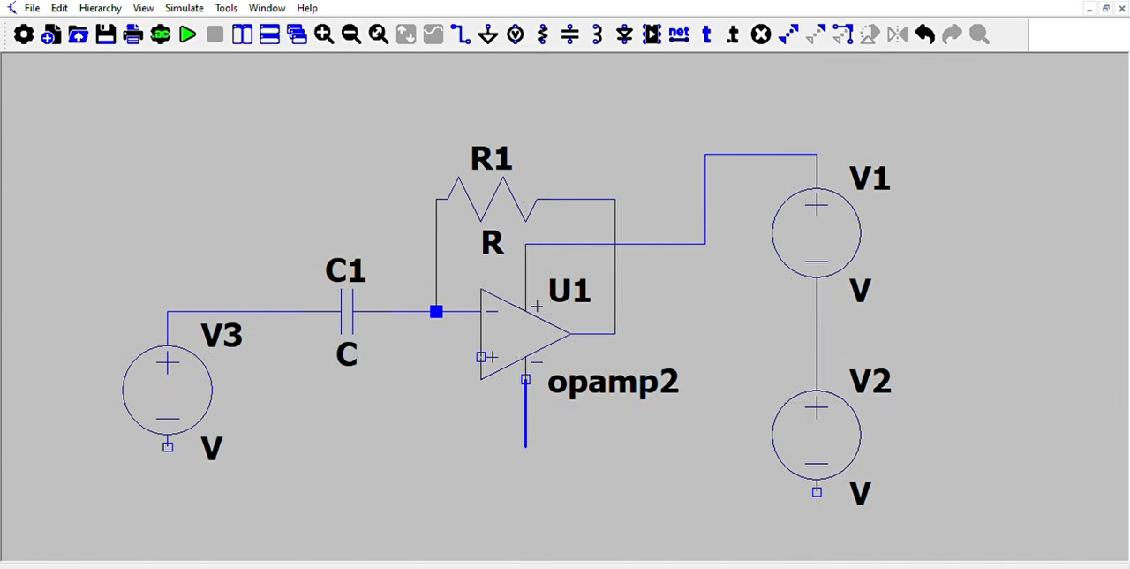
{"action": "left_click", "coordinate": [525, 468]}
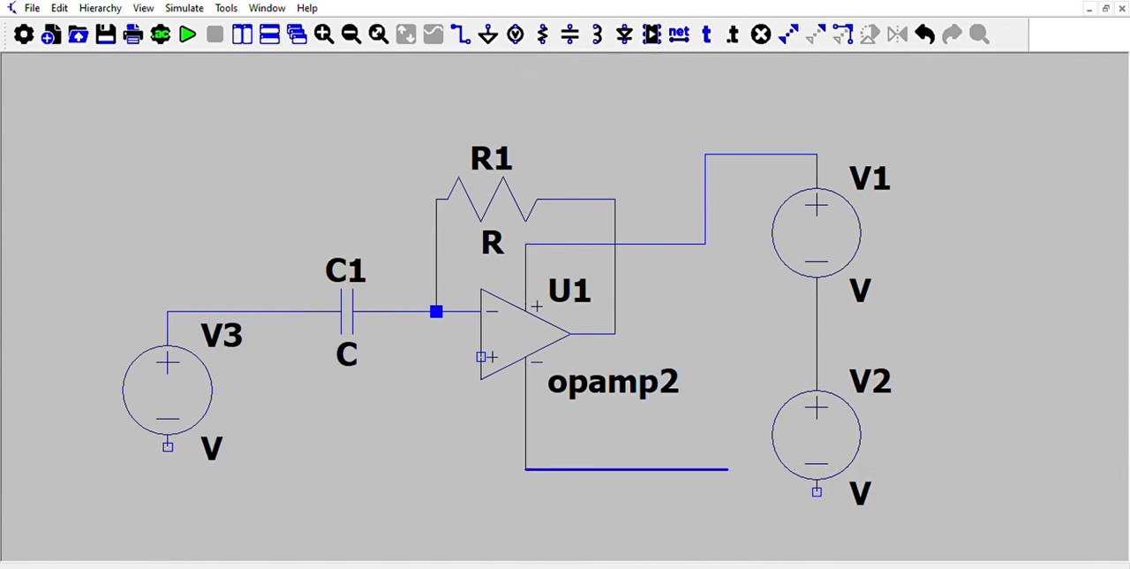
{"action": "left_click", "coordinate": [705, 468]}
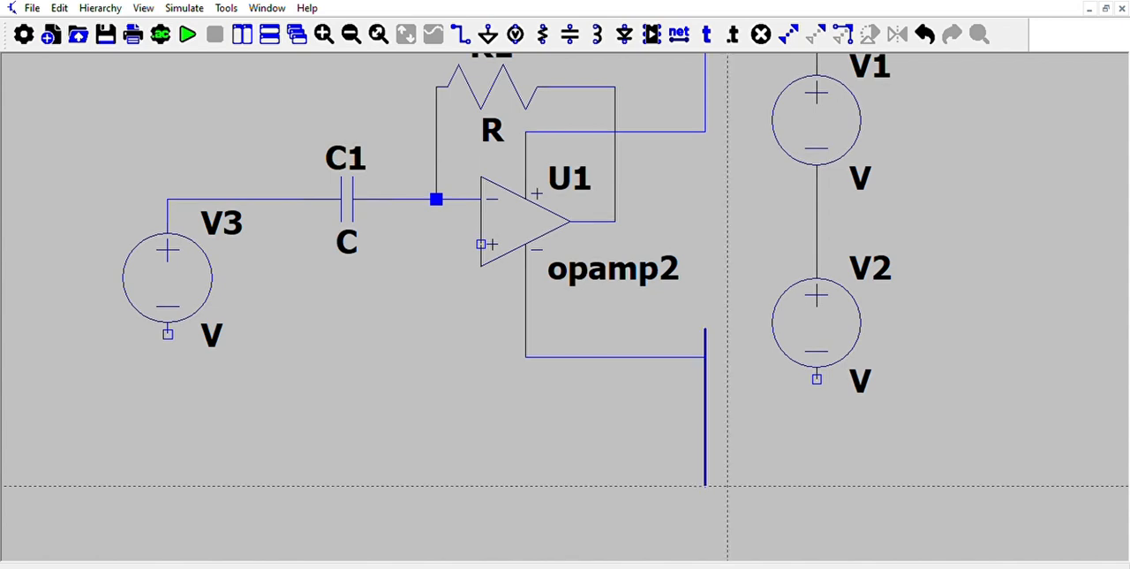
{"action": "left_click", "coordinate": [705, 418]}
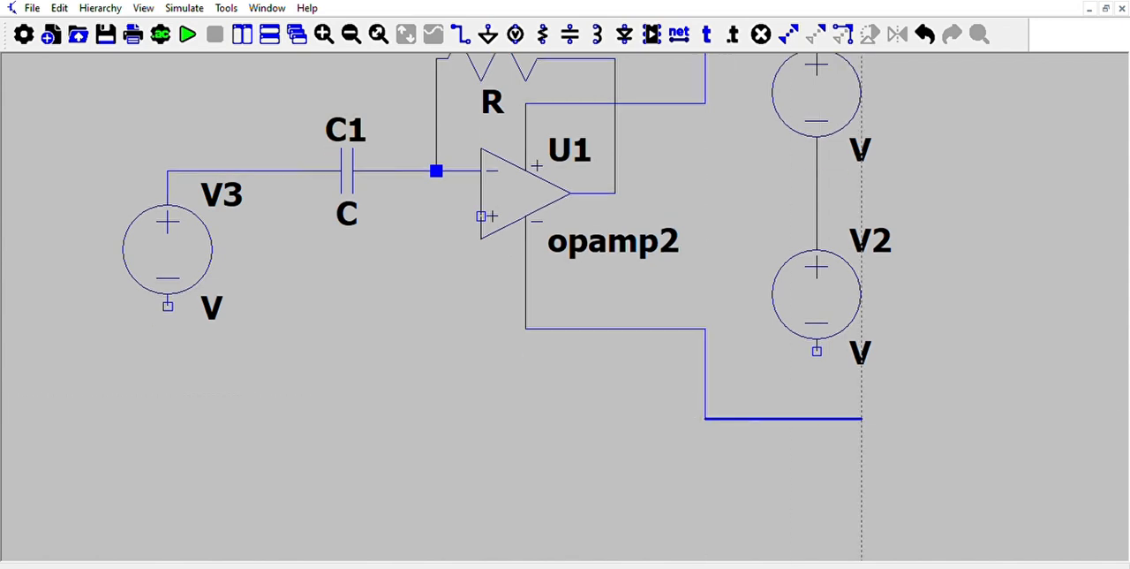
{"action": "left_click", "coordinate": [816, 351]}
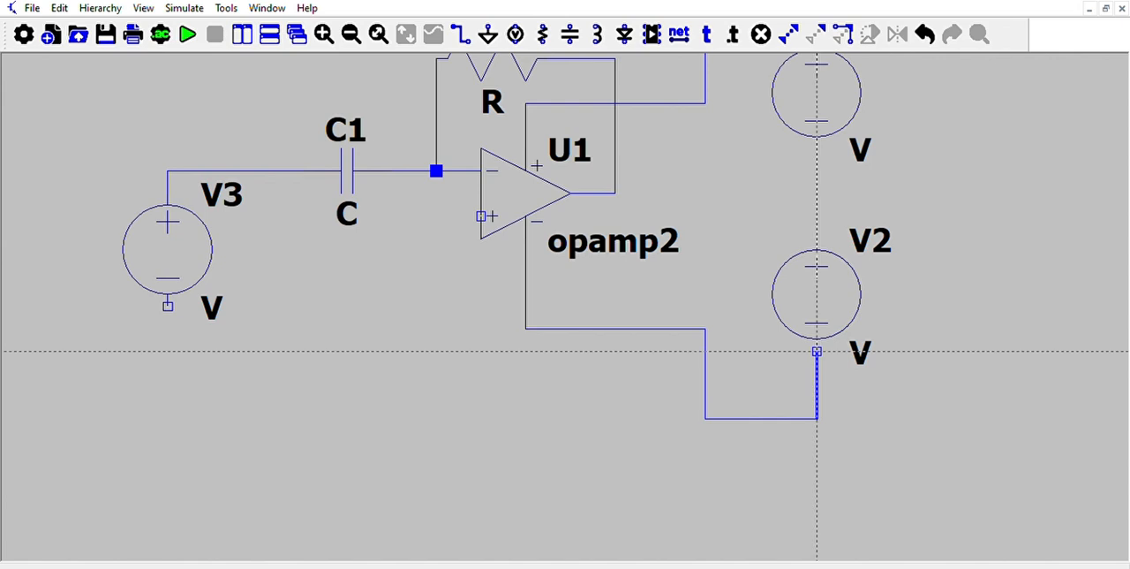
{"action": "key", "text": "Escape"}
{"action": "key", "text": "Escape"}
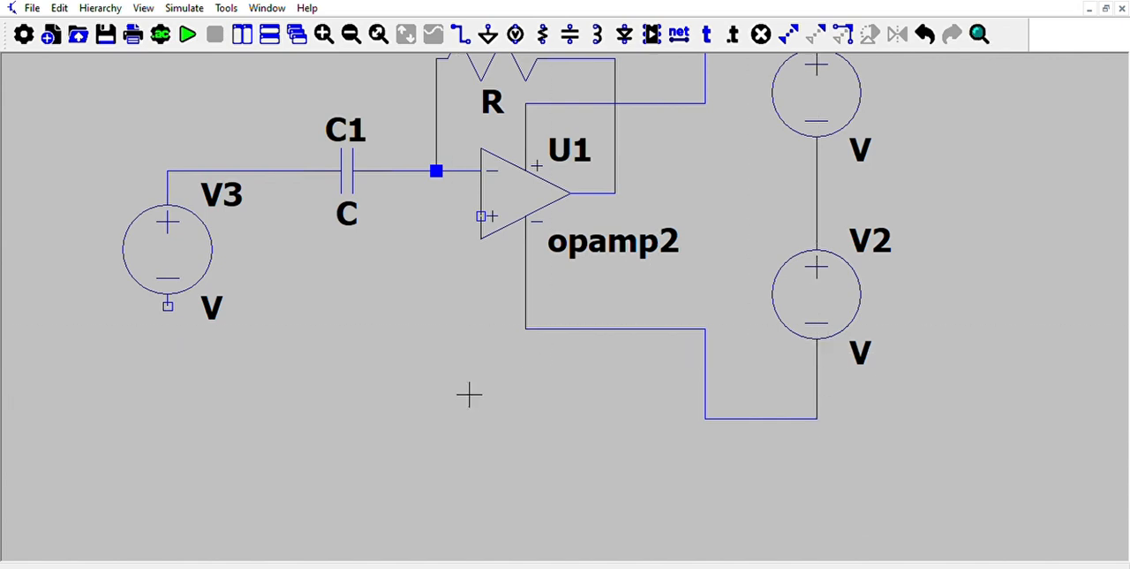
Place three ground symbols: below V3, below the op-amp's non-inverting input, and beside the wire joining V1 and V2.
{"action": "left_click_drag", "start_coordinate": [464, 373], "coordinate": [467, 465]}
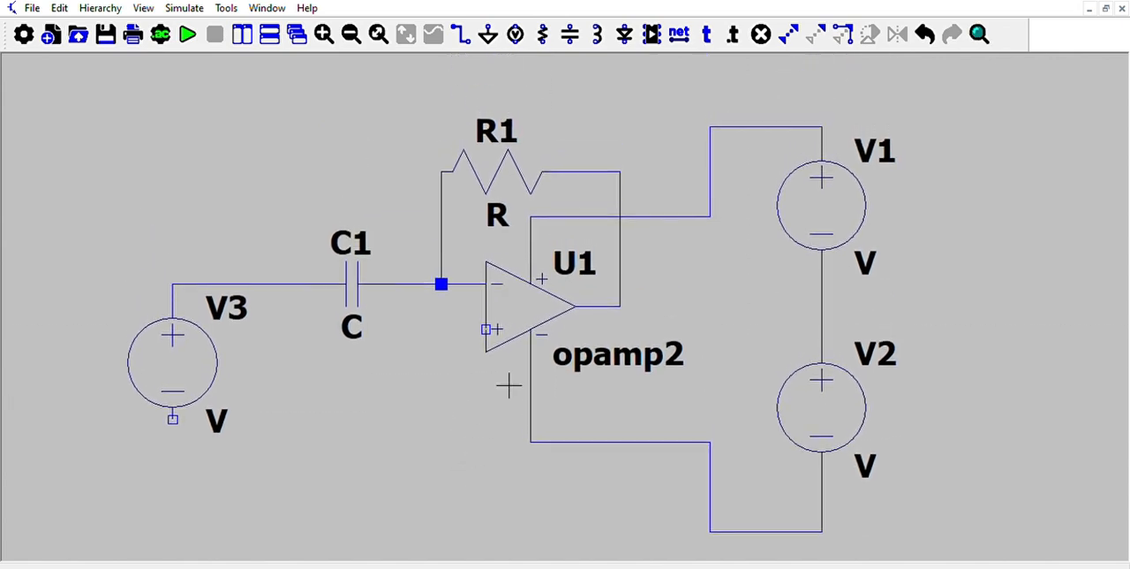
{"action": "left_click", "coordinate": [488, 34]}
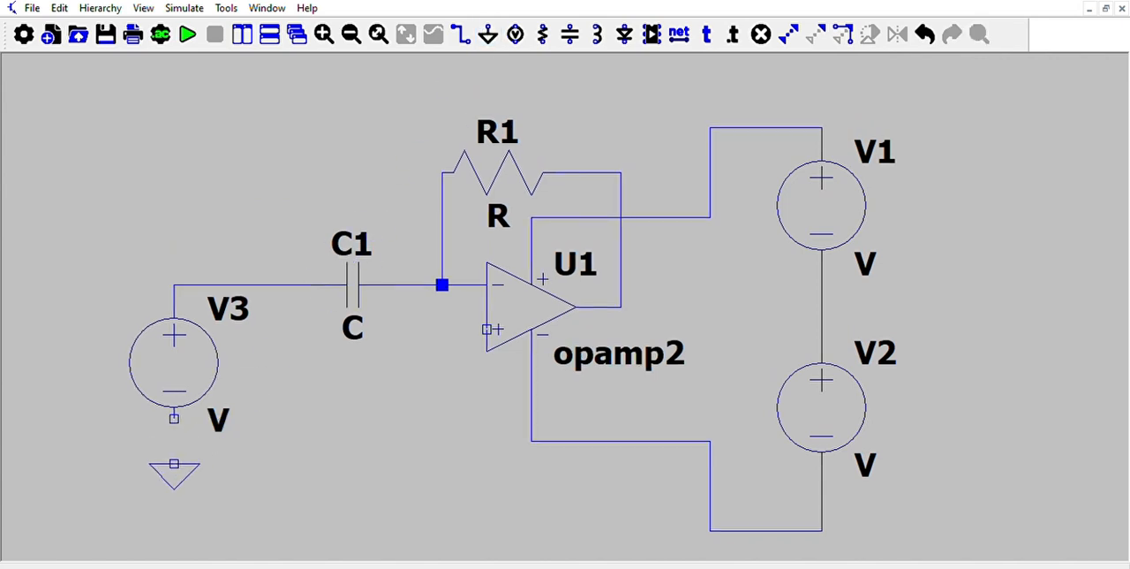
{"action": "left_click", "coordinate": [174, 463]}
{"action": "left_click", "coordinate": [465, 396]}
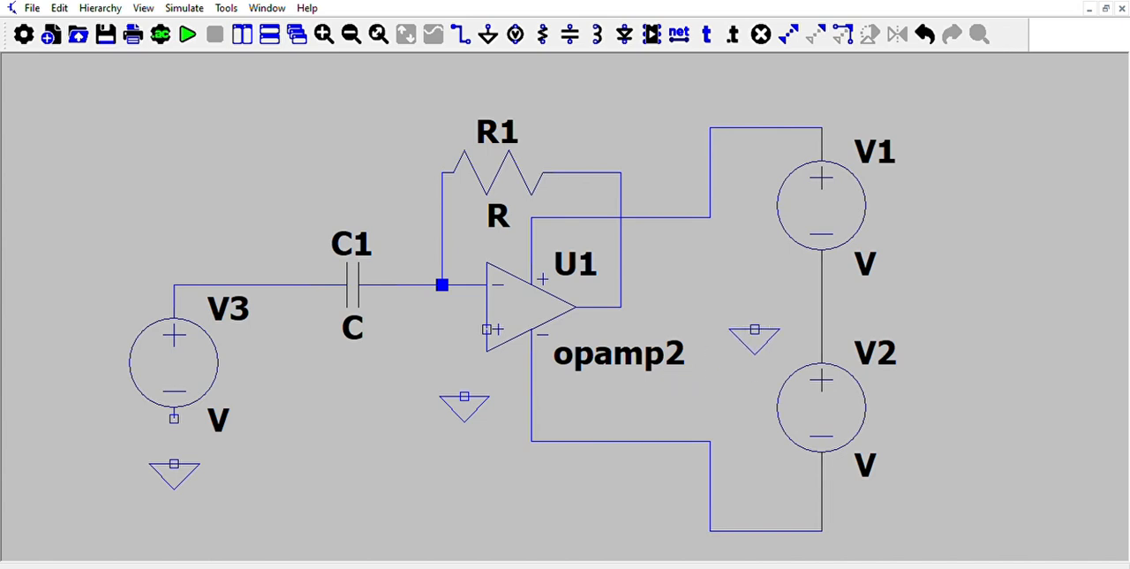
{"action": "left_click", "coordinate": [755, 330]}
{"action": "key", "text": "Escape"}
Wire the three grounds to the op-amp's non-inverting input, V3's negative terminal and the junction between V1 and V2.
{"action": "left_click", "coordinate": [460, 33]}
{"action": "left_click", "coordinate": [442, 285]}
{"action": "left_click", "coordinate": [443, 174]}
{"action": "left_click", "coordinate": [487, 330]}
{"action": "left_click", "coordinate": [465, 397]}
{"action": "left_click", "coordinate": [174, 463]}
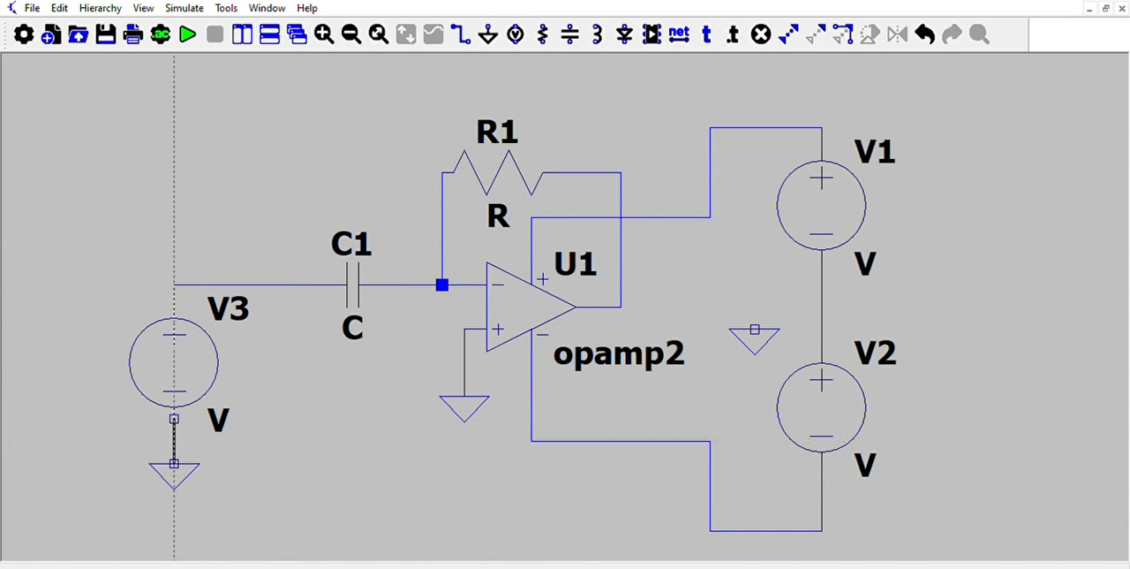
{"action": "left_click", "coordinate": [174, 419]}
{"action": "left_click", "coordinate": [822, 307]}
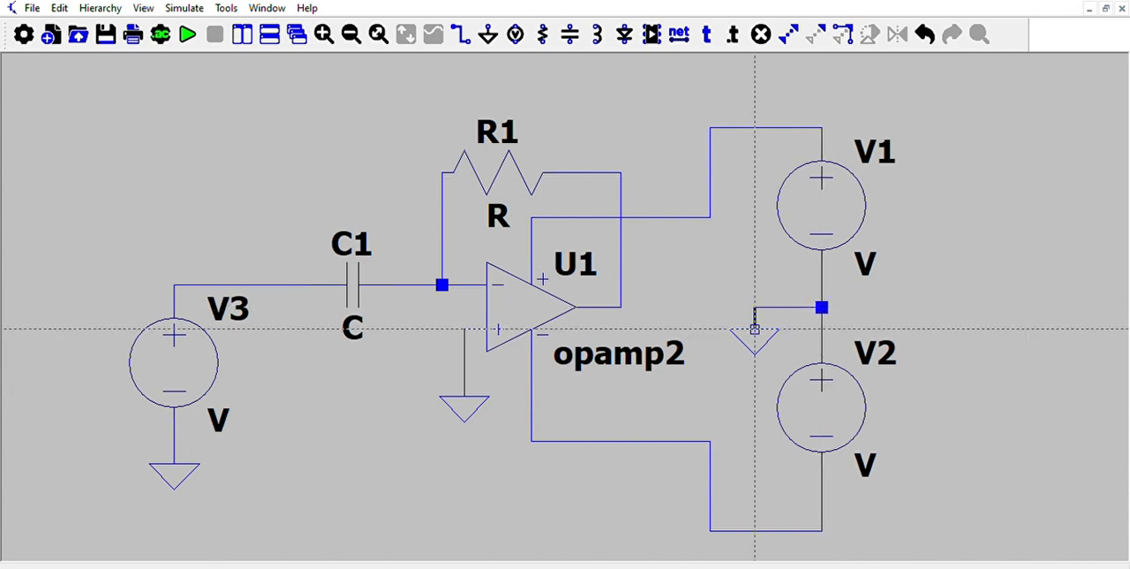
{"action": "left_click", "coordinate": [755, 328]}
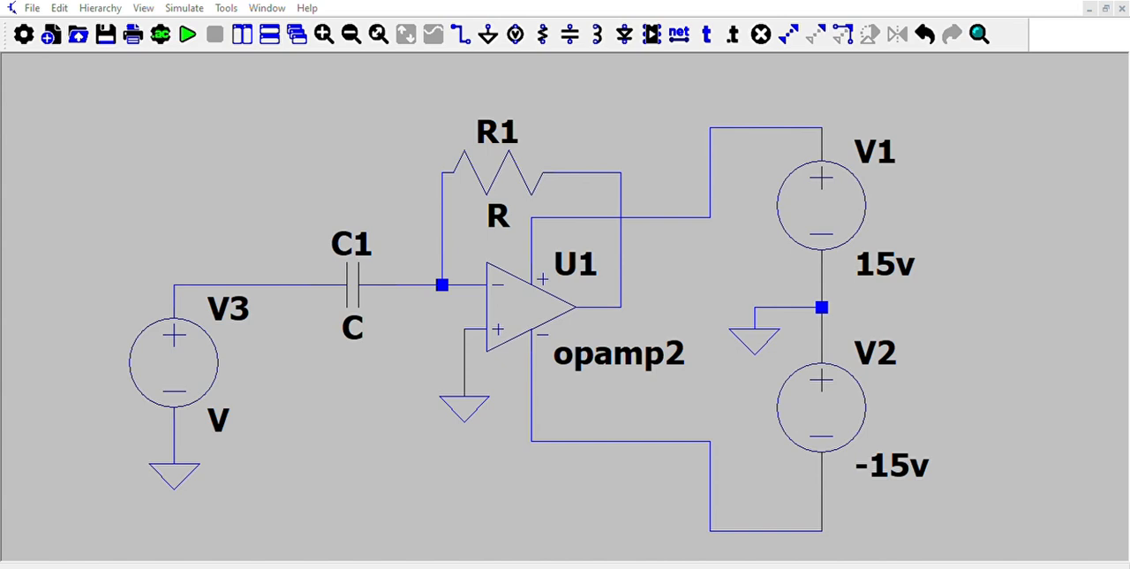
Set R1 to 1k and C1 to 1m, and define the input source as Vin with SINE(0 1 1k).
{"action": "left_click", "coordinate": [671, 252]}
{"action": "left_click", "coordinate": [688, 243]}
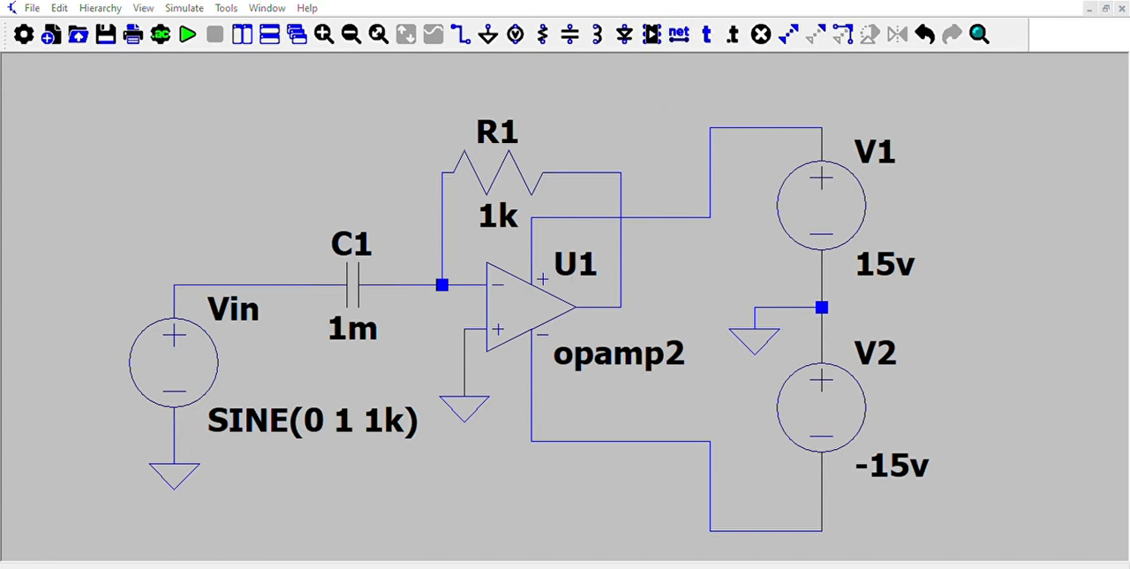
Place a Vout label just below the op-amp output and the directive .inc lm741.lib.lib below the circuit.
{"action": "left_click", "coordinate": [624, 329]}
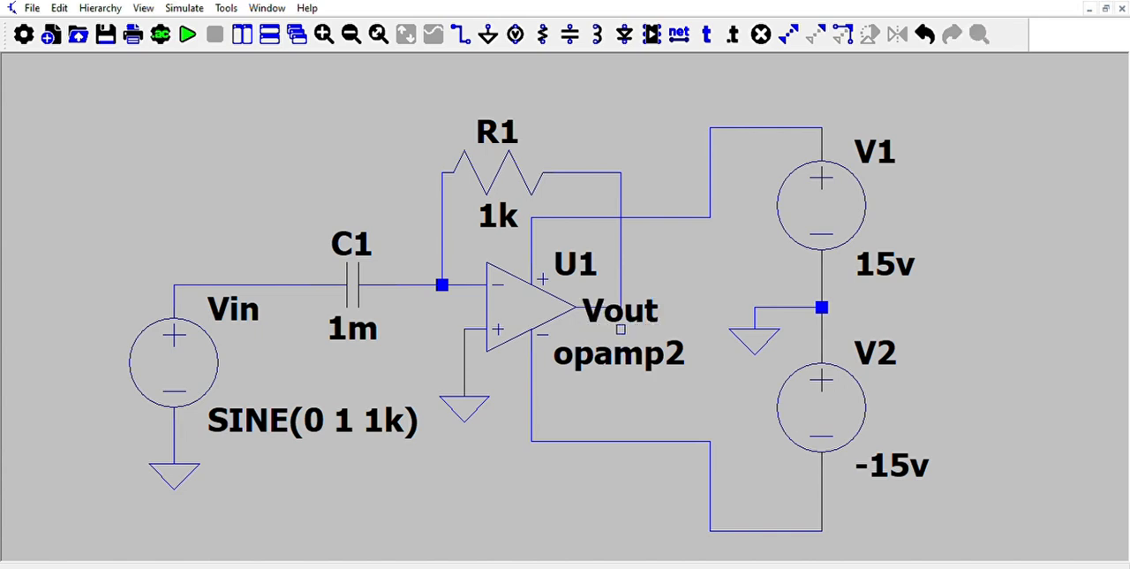
{"action": "left_click", "coordinate": [598, 330]}
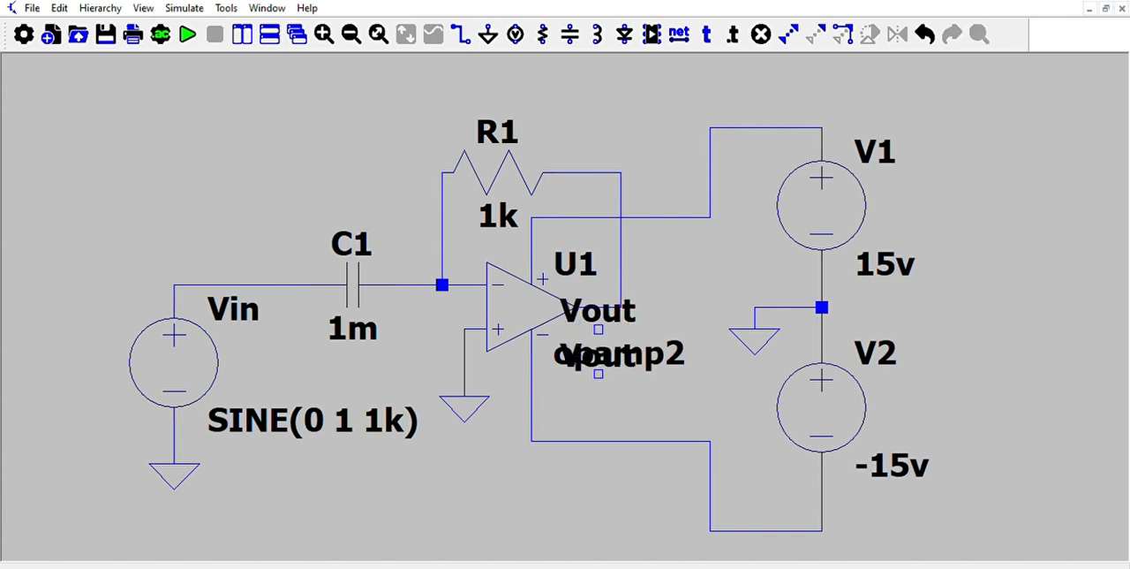
{"action": "key", "text": "Escape"}
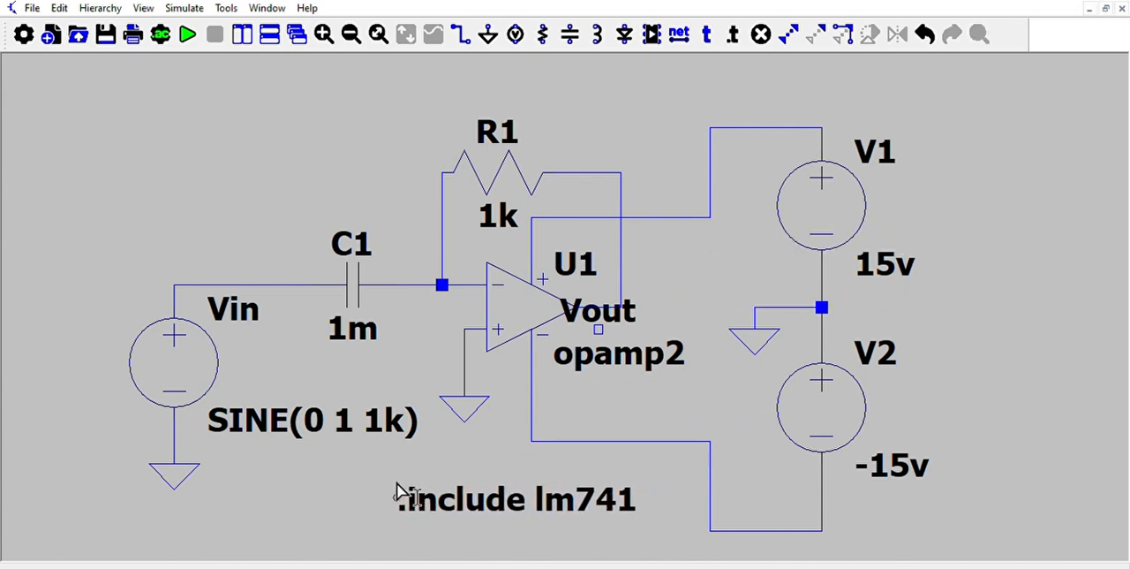
{"action": "left_click", "coordinate": [354, 480]}
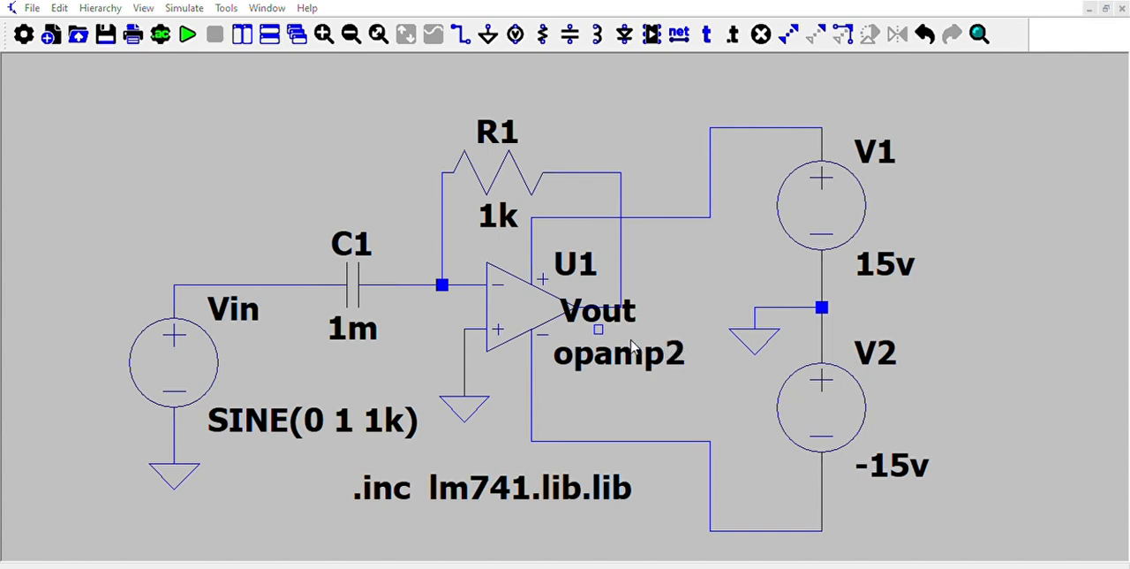
Set the op-amp's value to LM741 and plot the input node's voltage from a 100ms transient analysis.
{"action": "left_click", "coordinate": [669, 242]}
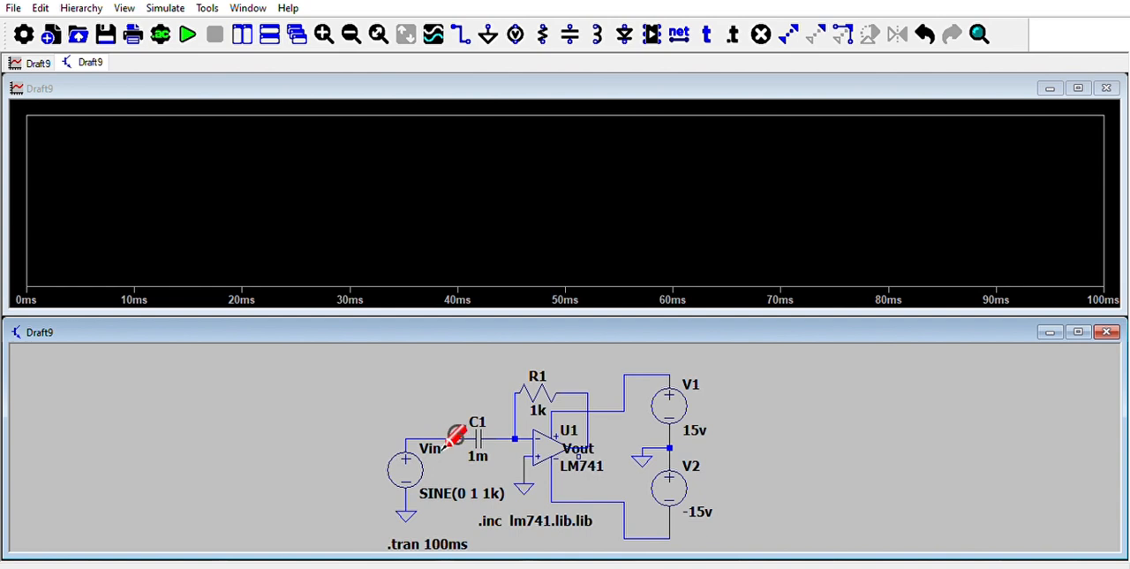
{"action": "left_click", "coordinate": [451, 439]}
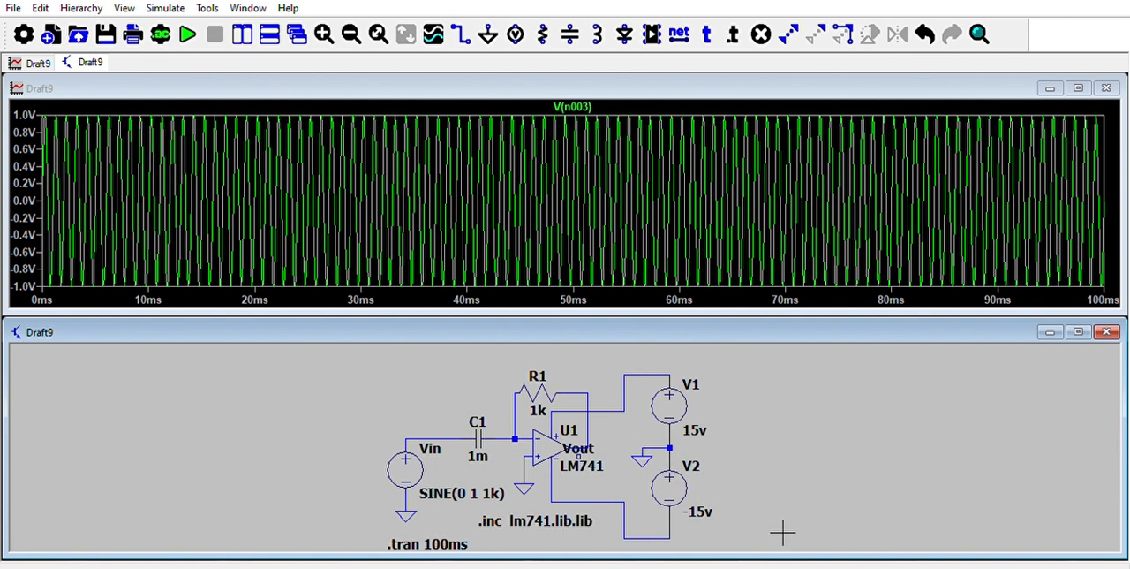
Set V2 to 15v and rerun the simulation.
{"action": "right_click", "coordinate": [699, 497]}
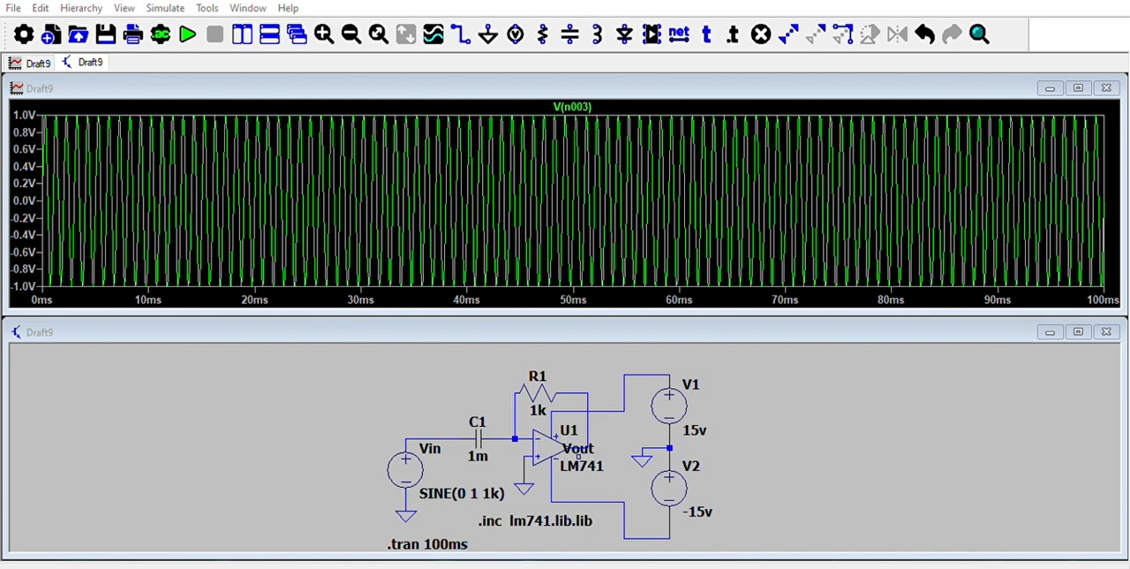
{"action": "left_click", "coordinate": [688, 246]}
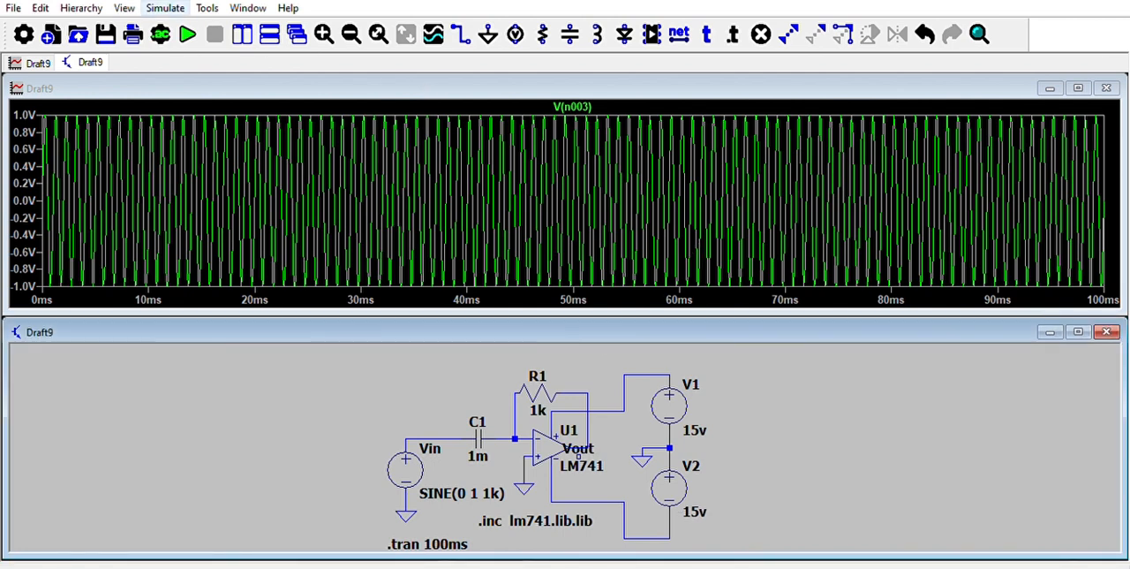
{"action": "left_click", "coordinate": [187, 33]}
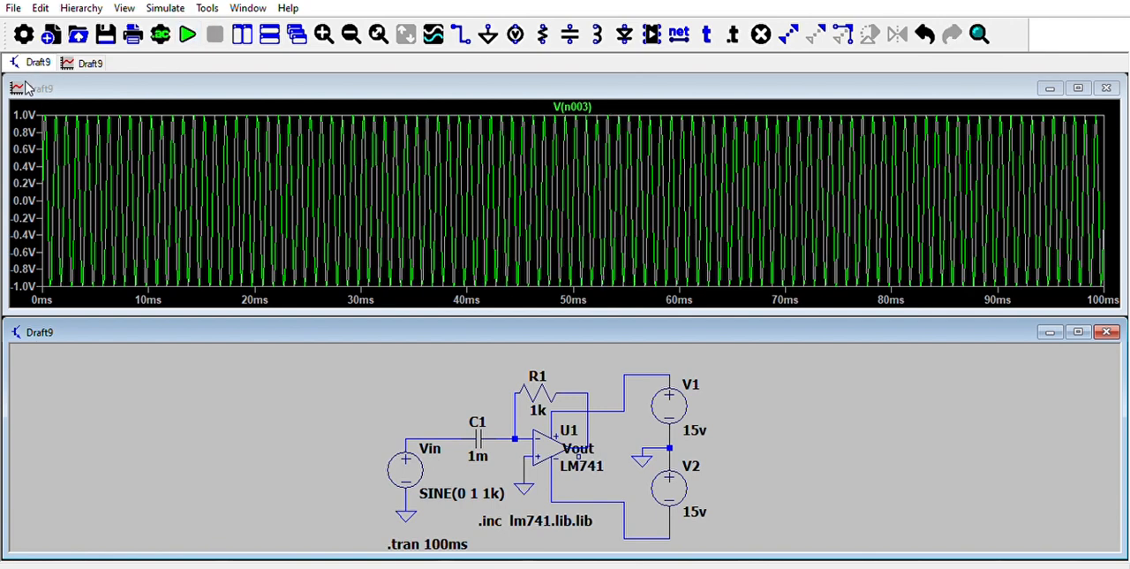
Add a plot pane above the input trace, plot the op-amp's output voltage in it, and zoom in on about 2.2 to 4.0 ms.
{"action": "left_click_drag", "start_coordinate": [37, 102], "coordinate": [456, 305]}
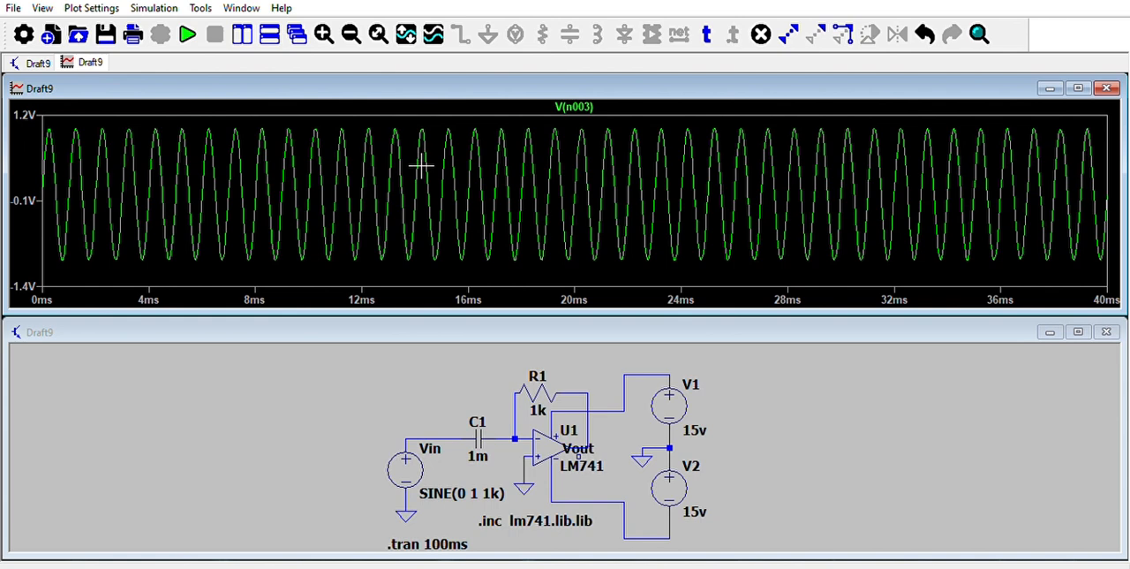
{"action": "left_click", "coordinate": [465, 233]}
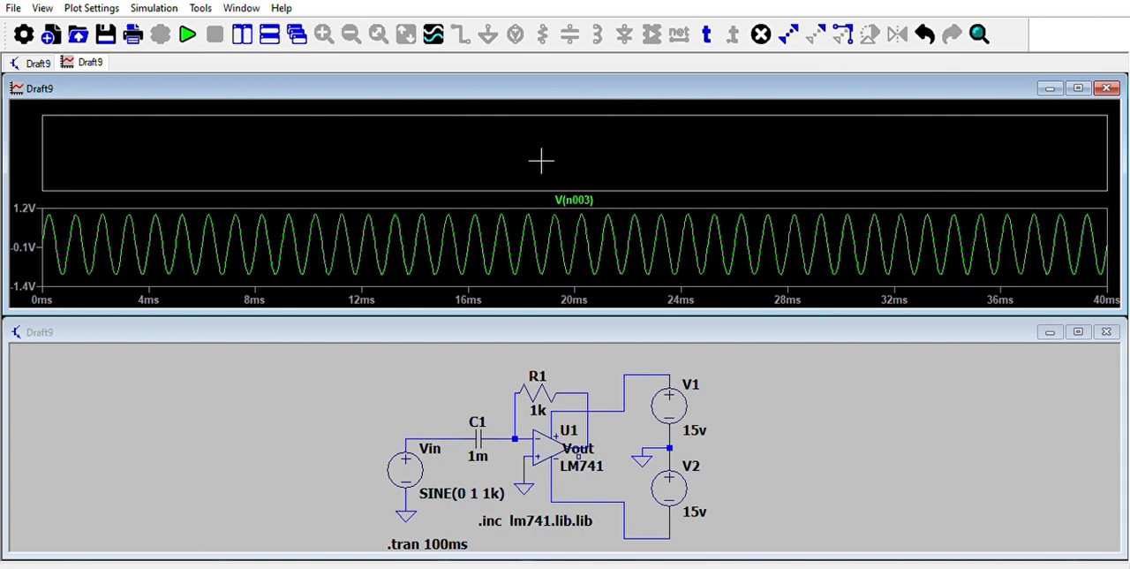
{"action": "left_click", "coordinate": [600, 439]}
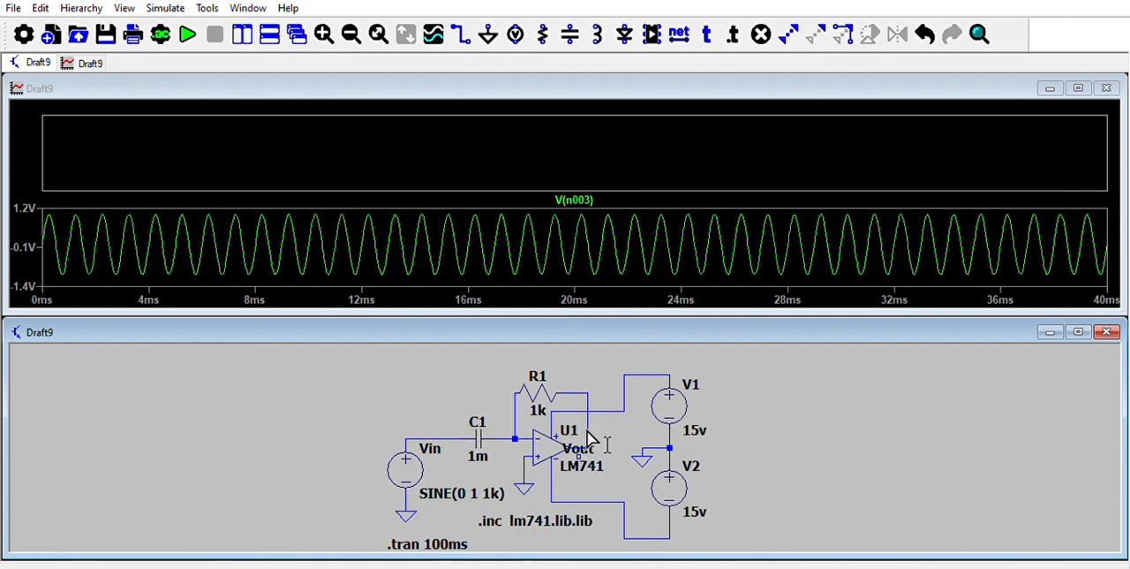
{"action": "left_click", "coordinate": [599, 437]}
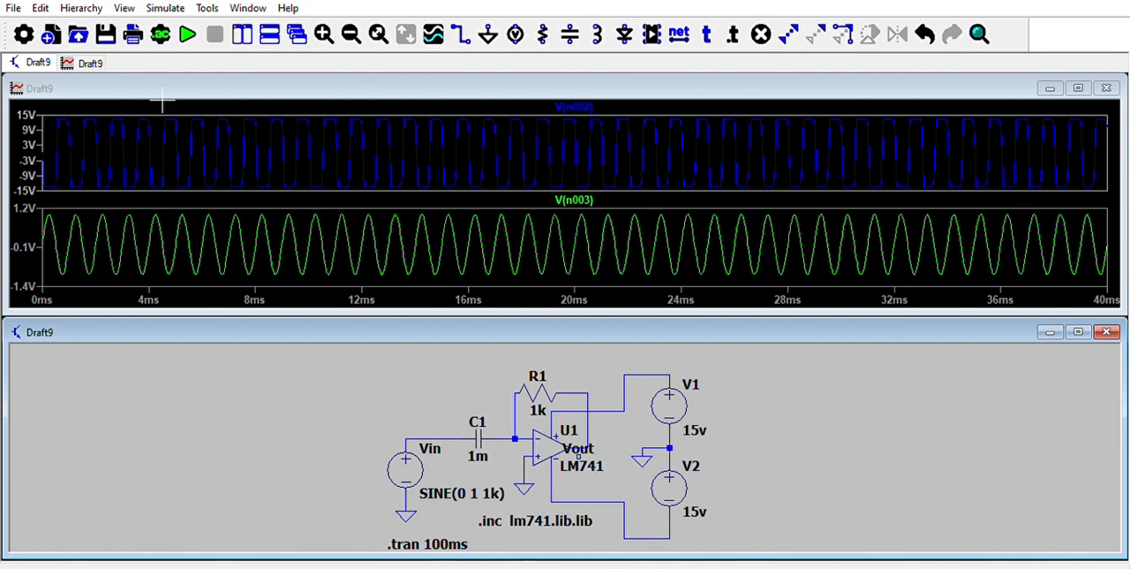
{"action": "left_click_drag", "start_coordinate": [102, 118], "coordinate": [150, 157]}
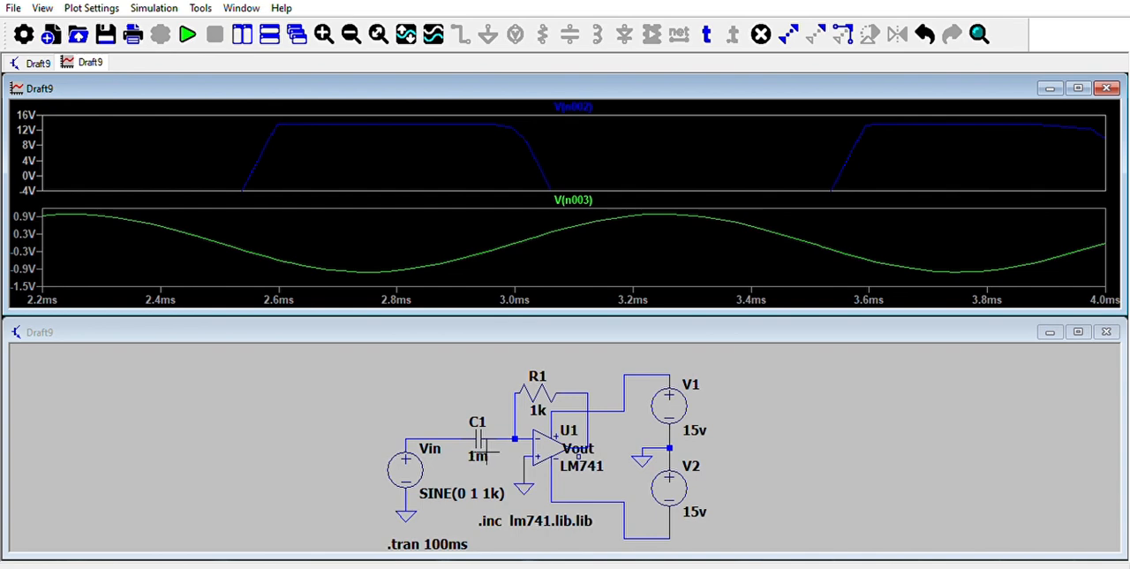
Set capacitor C1 to 1µ and rerun the simulation.
{"action": "left_click", "coordinate": [491, 455]}
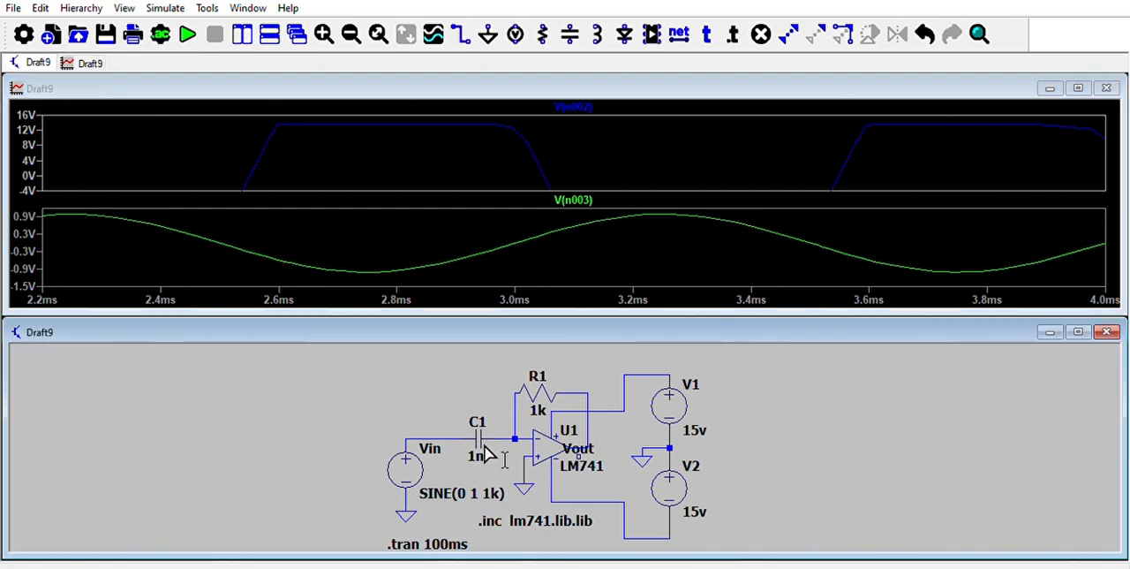
{"action": "right_click", "coordinate": [482, 441]}
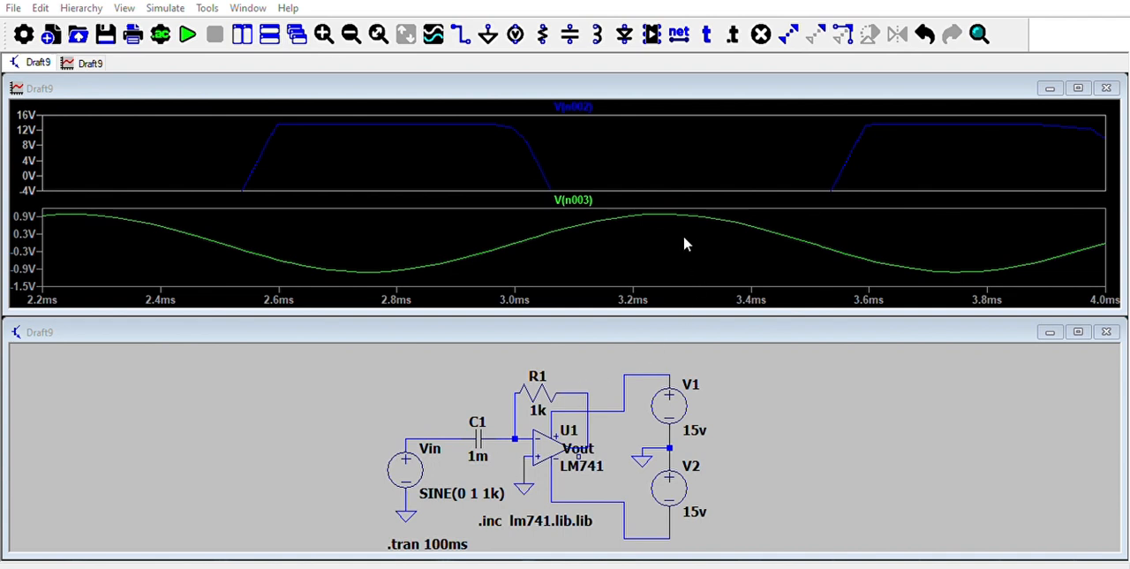
{"action": "key", "text": "Return"}
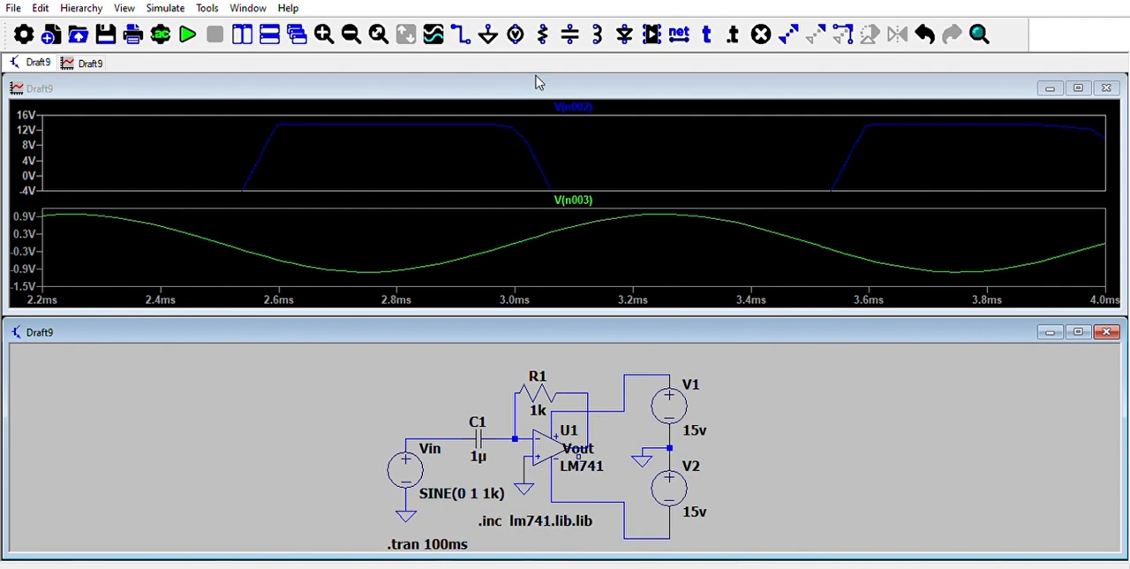
{"action": "key", "text": "alt+r"}
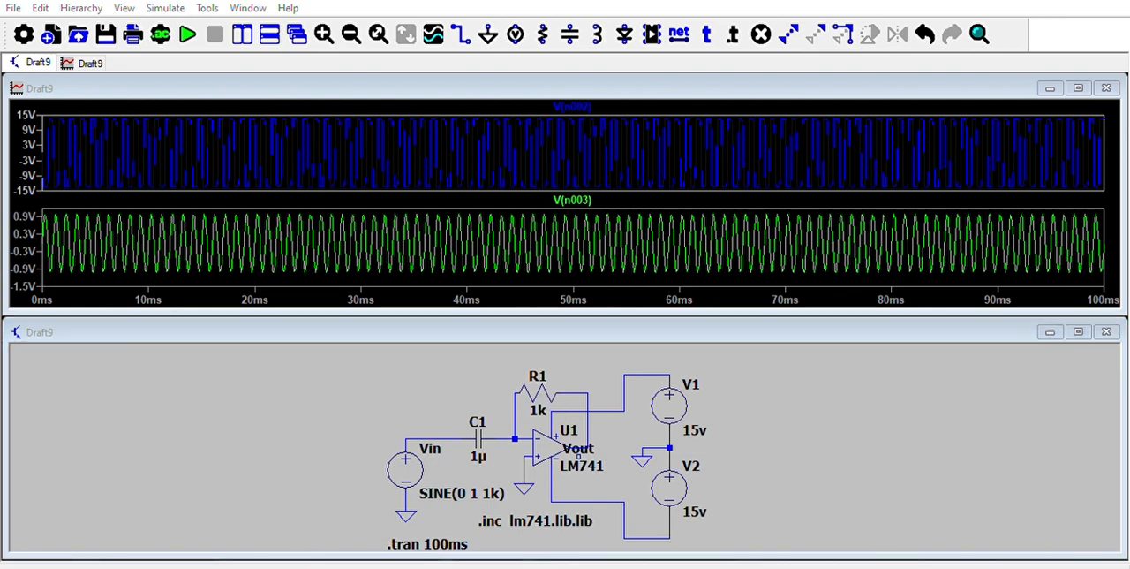
Set feedback resistor R1 to 100 and rerun the simulation.
{"action": "left_click", "coordinate": [678, 249]}
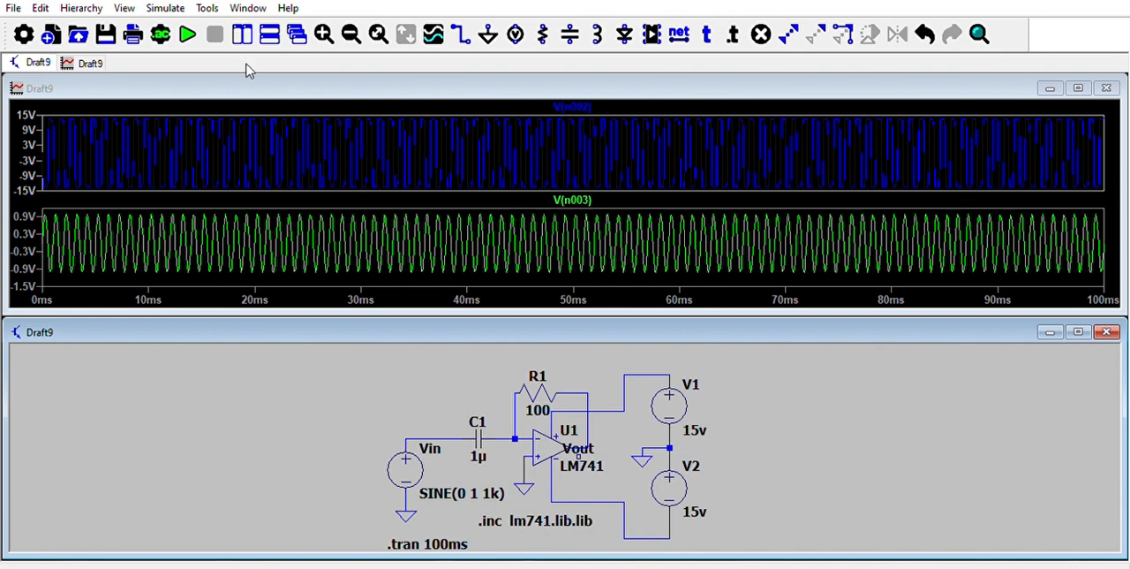
{"action": "left_click", "coordinate": [187, 34]}
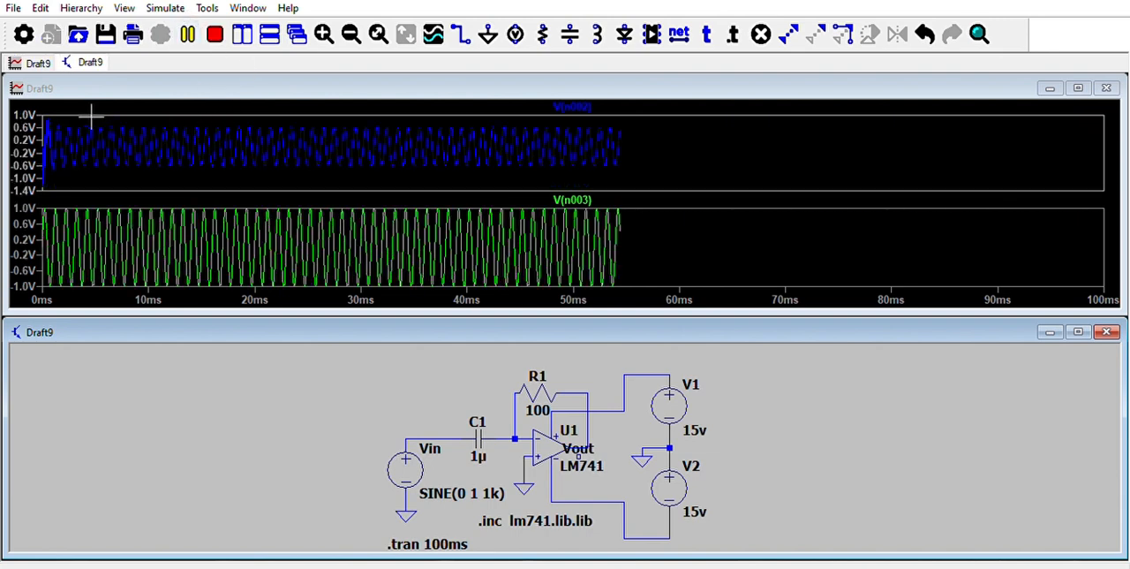
{"action": "mouse_move", "coordinate": [59, 116]}
{"action": "left_mouse_down"}
{"action": "mouse_move", "coordinate": [80, 119]}
{"action": "mouse_move", "coordinate": [118, 171]}
{"action": "left_mouse_up"}
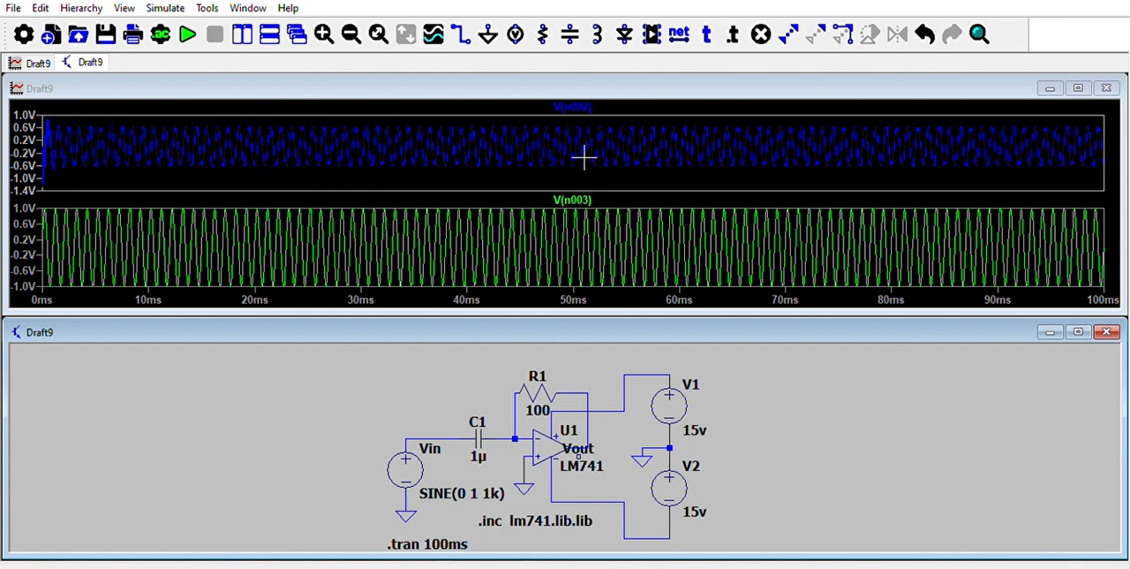
{"action": "left_click", "coordinate": [188, 33]}
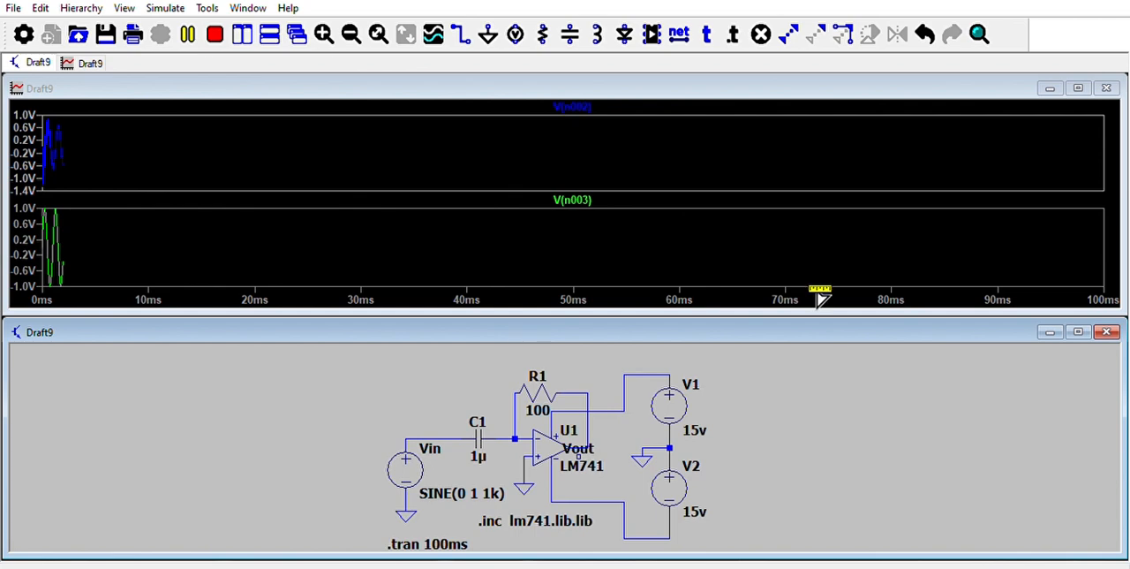
Close the waveform window, rerun the simulation from the maximized schematic, and return to the maximized schematic without the waveform window.
{"action": "left_click", "coordinate": [1109, 86]}
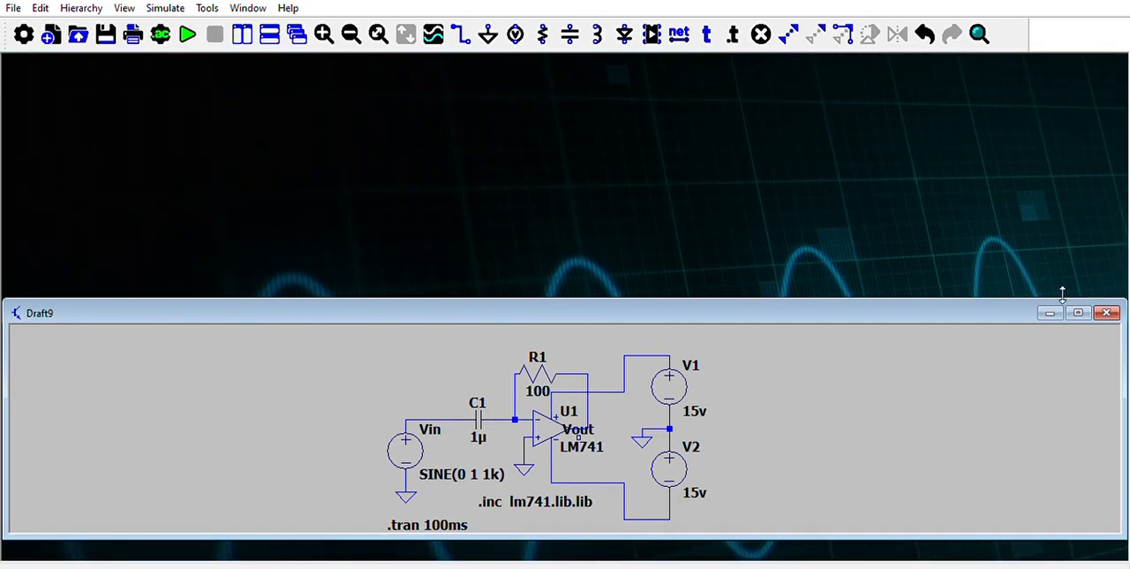
{"action": "left_click", "coordinate": [1079, 312]}
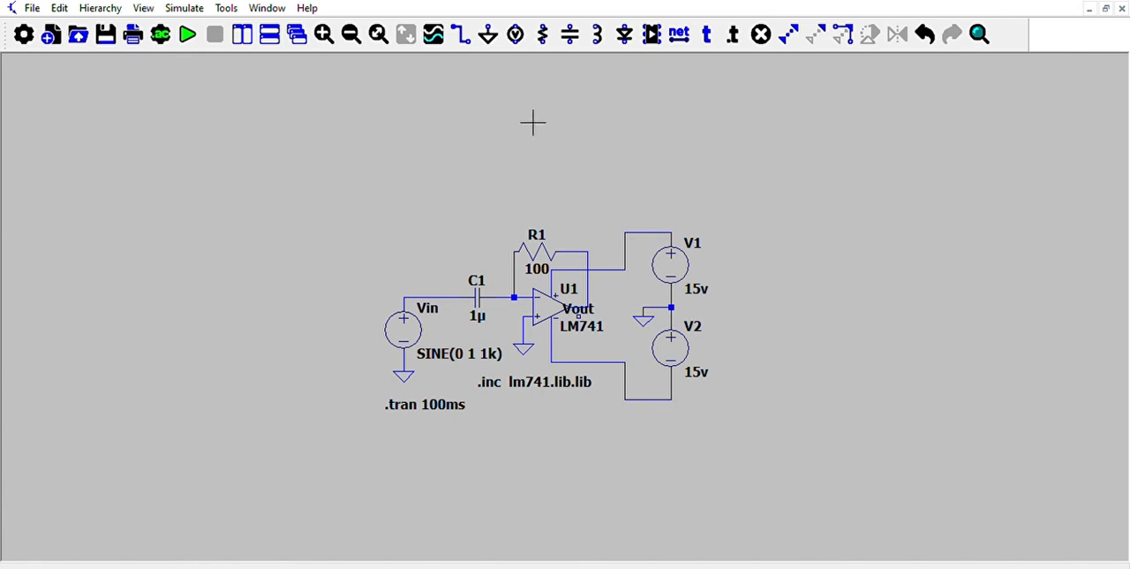
{"action": "left_click", "coordinate": [188, 34]}
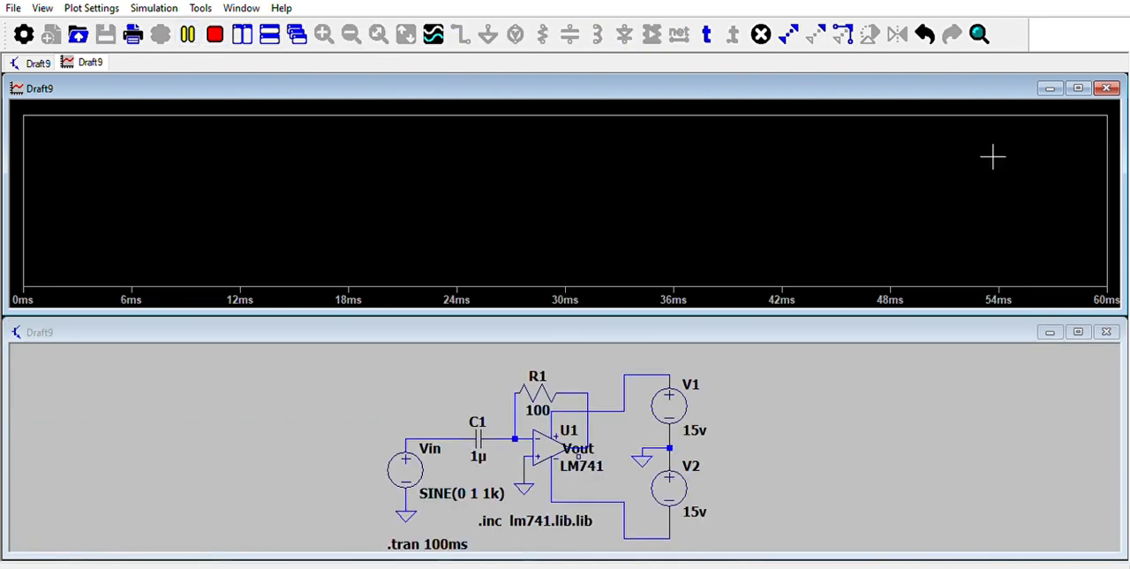
{"action": "left_click", "coordinate": [1107, 88]}
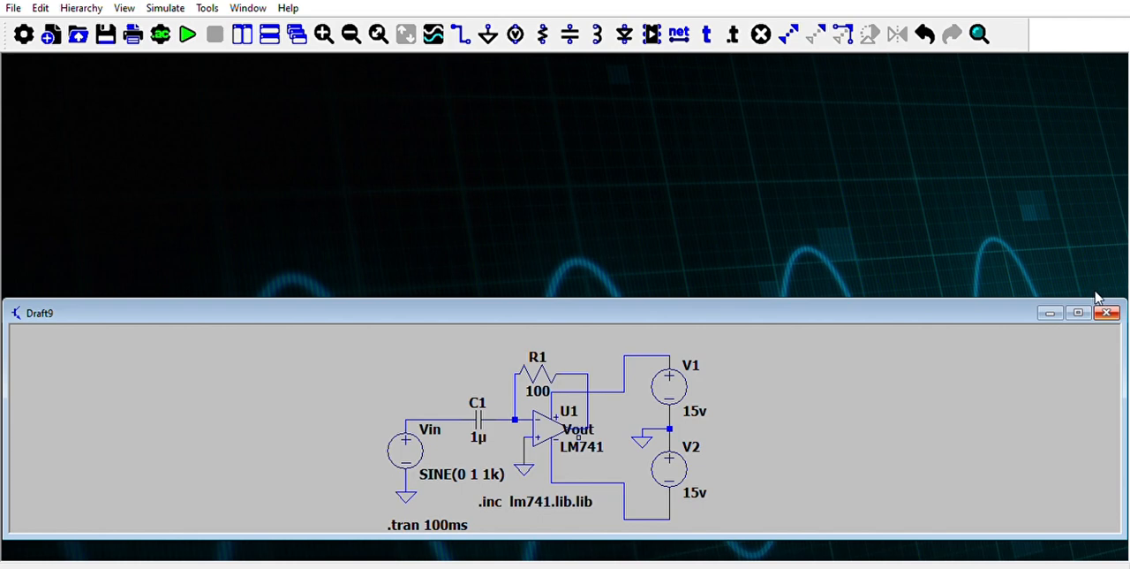
{"action": "left_click", "coordinate": [1078, 312]}
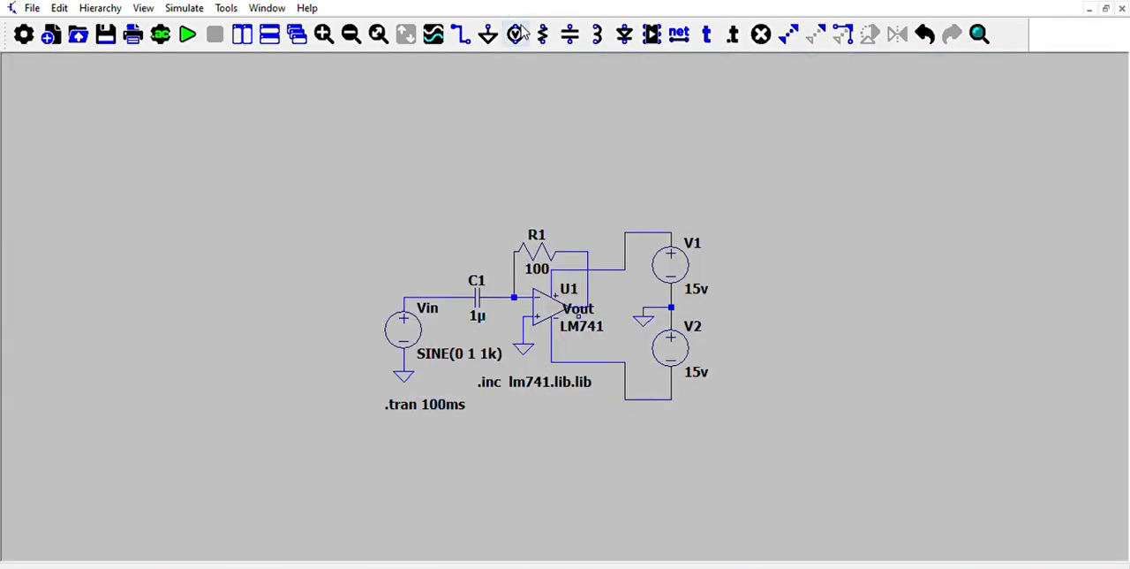
Undo the recent value changes to R1 and C1.
{"action": "left_click", "coordinate": [922, 30]}
{"action": "left_click", "coordinate": [918, 21]}
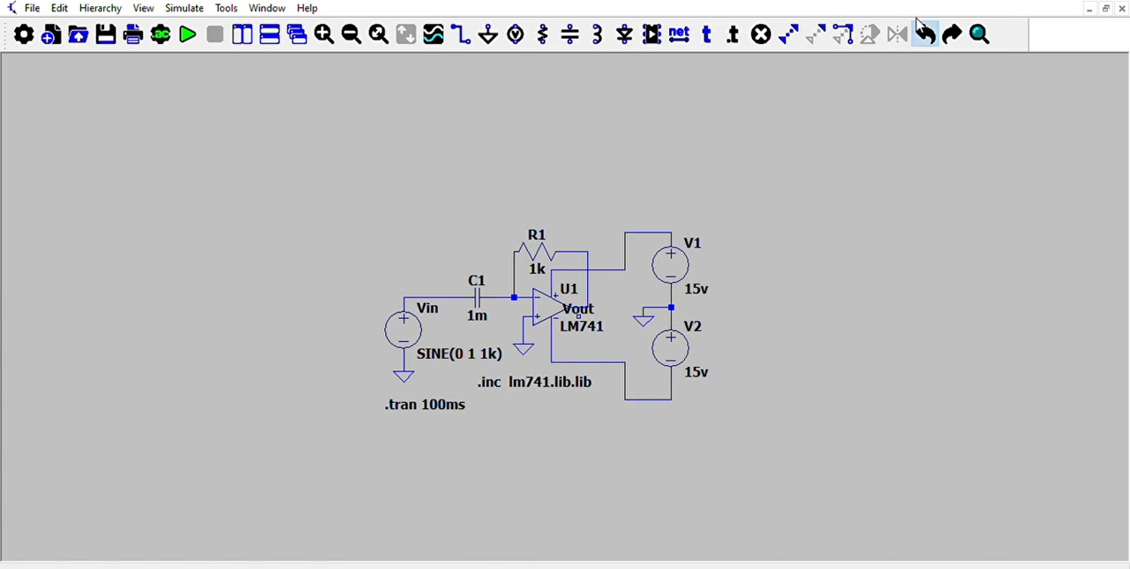
{"action": "left_click", "coordinate": [918, 21]}
{"action": "left_click", "coordinate": [918, 21]}
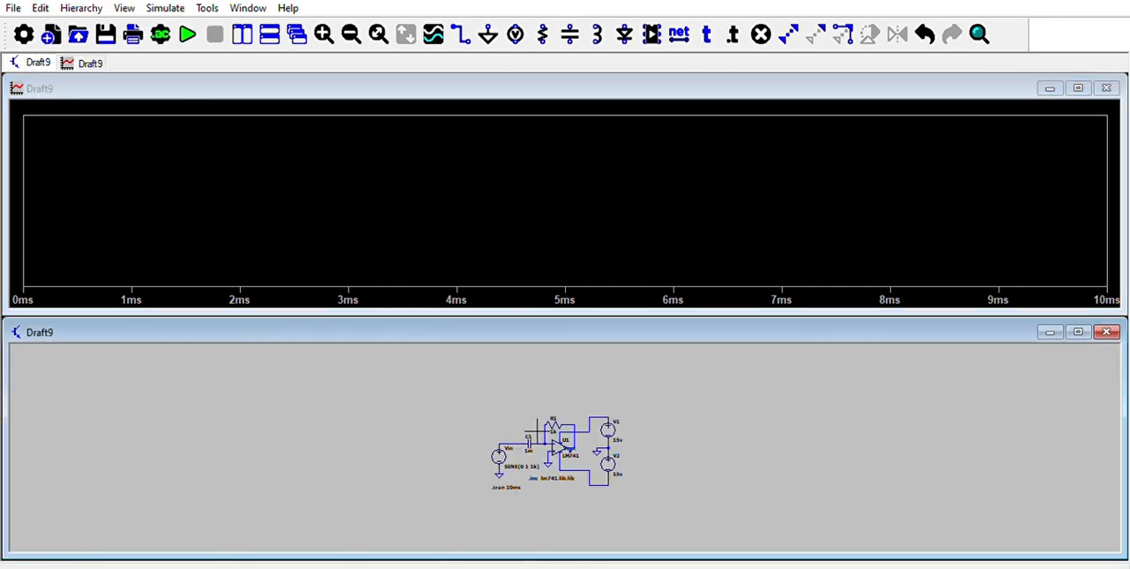
Plot the input sine voltage from the schematic, and replace it with the op-amp output voltage at Vout.
{"action": "left_click", "coordinate": [442, 220]}
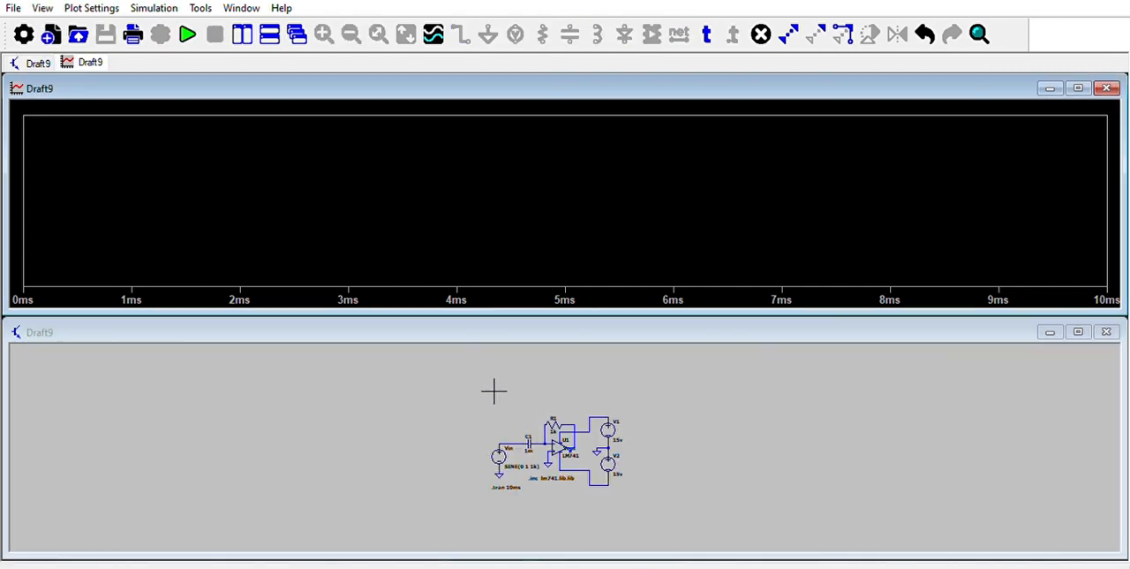
{"action": "left_click", "coordinate": [528, 435]}
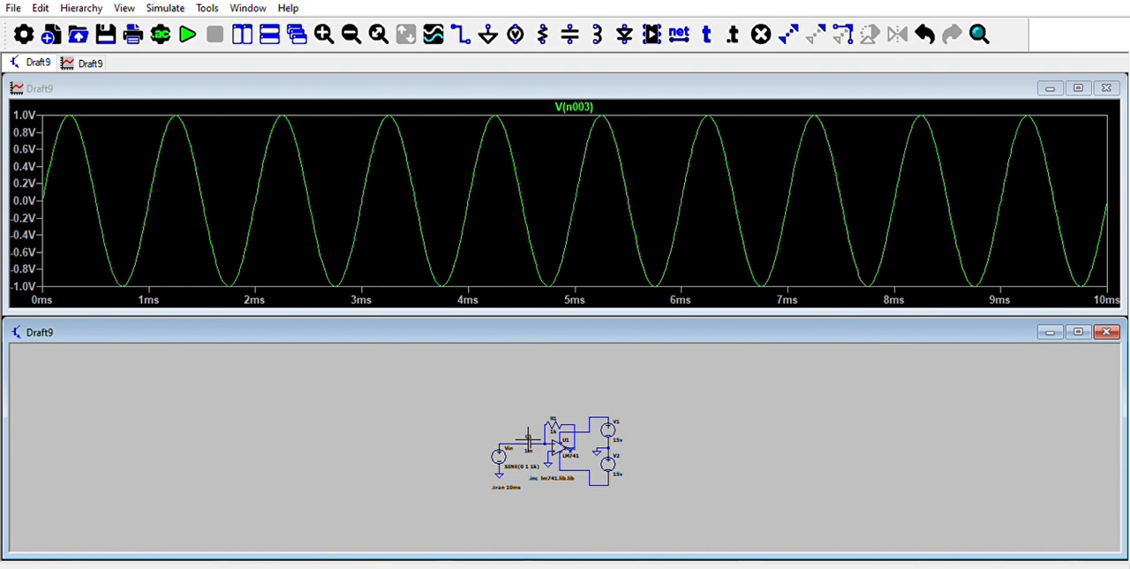
{"action": "left_click", "coordinate": [324, 34]}
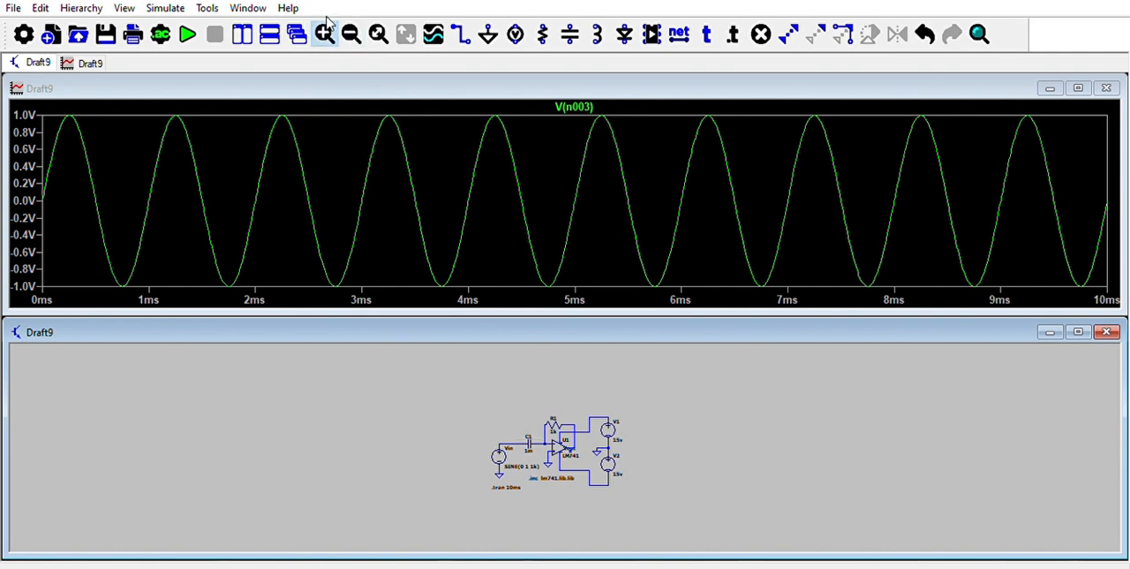
{"action": "left_click", "coordinate": [589, 456]}
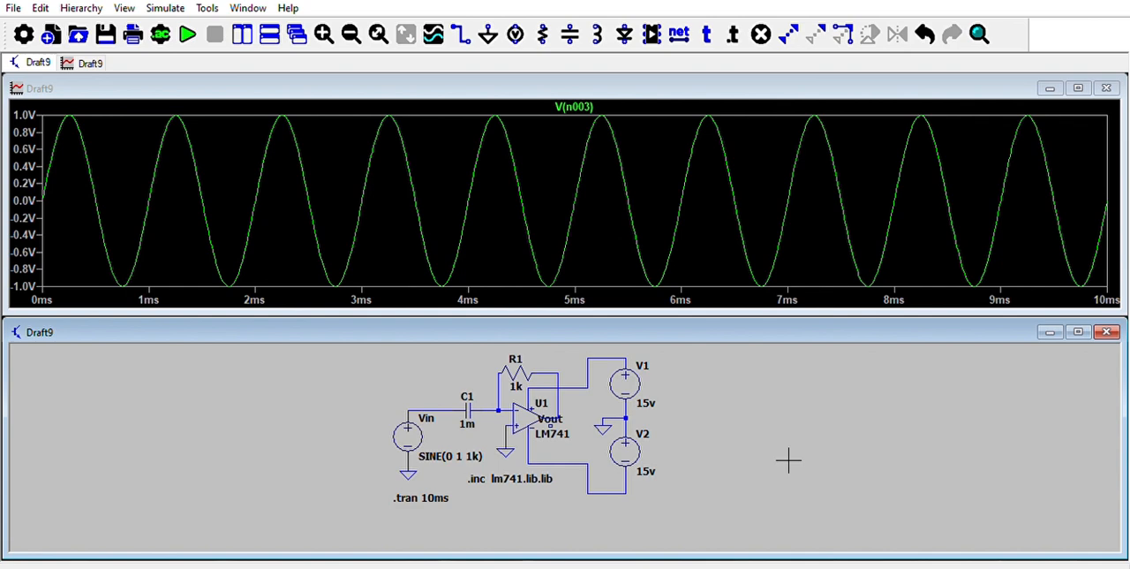
{"action": "left_click", "coordinate": [566, 413]}
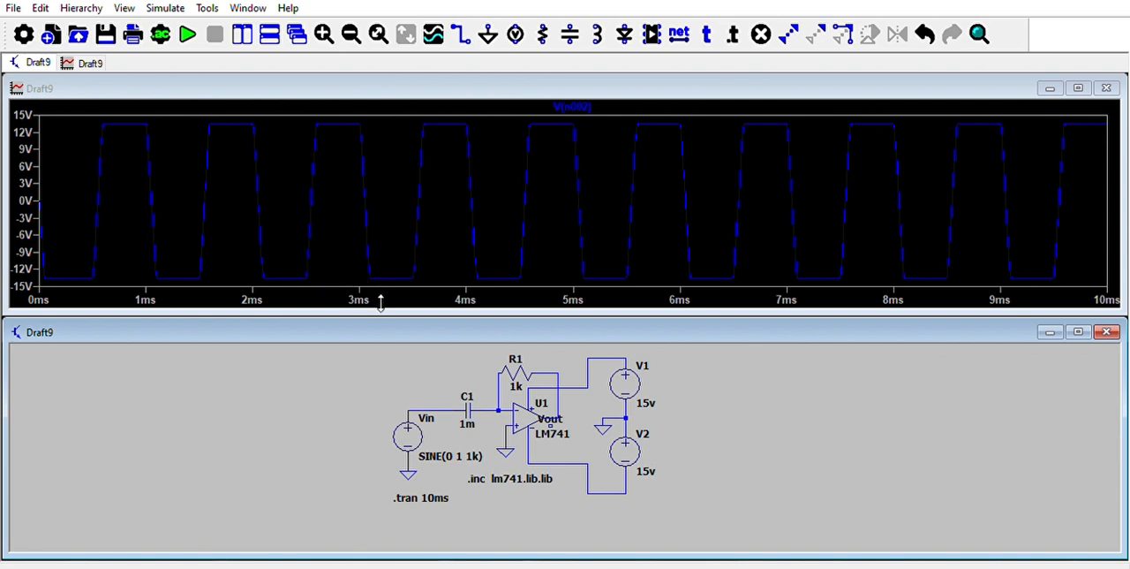
Set the input capacitor C1 to 1µ and rerun the transient simulation to update the output waveform.
{"action": "right_click", "coordinate": [465, 408]}
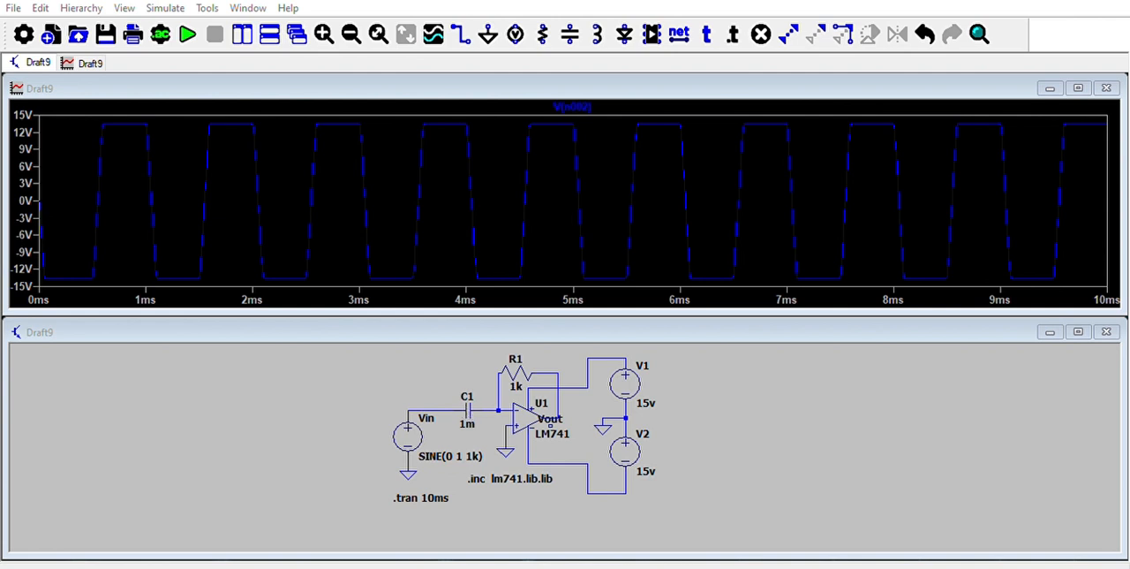
{"action": "key", "text": "Return"}
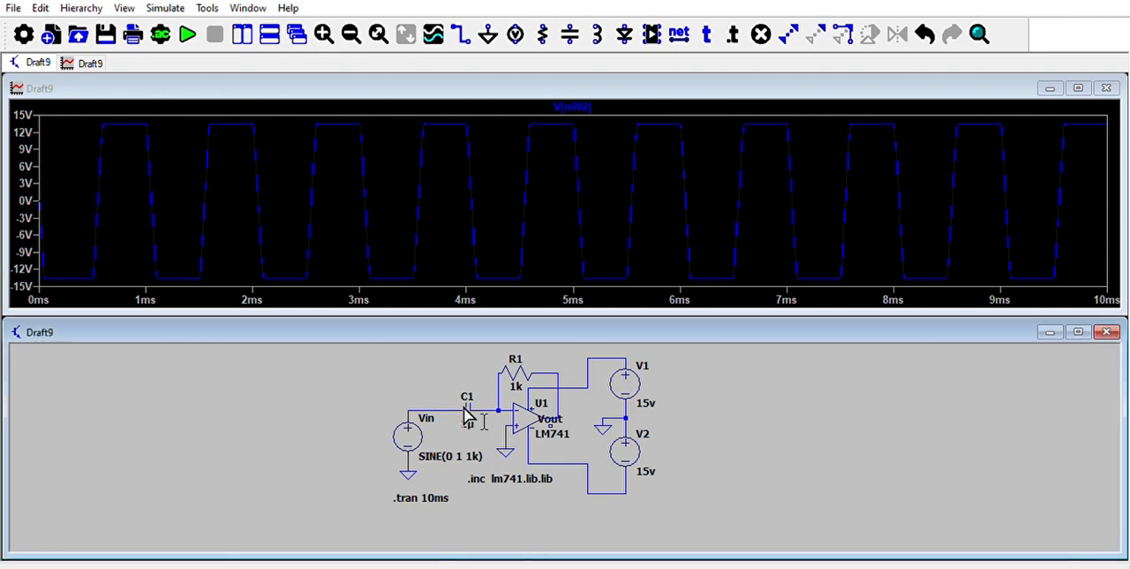
{"action": "left_click", "coordinate": [196, 28]}
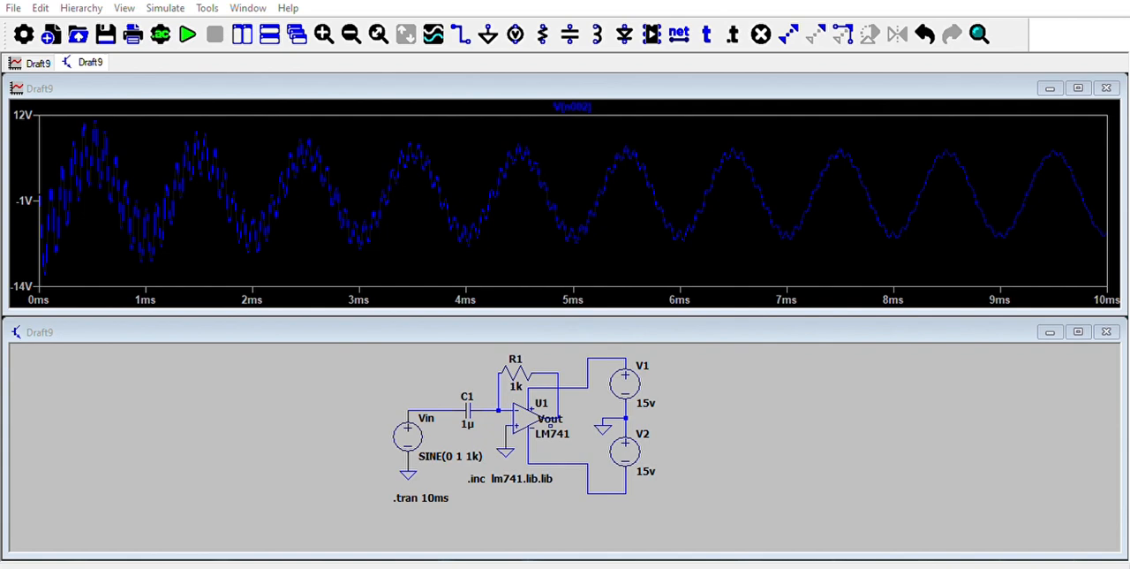
Set the feedback resistor R1 to 100 and rerun the transient simulation.
{"action": "left_click", "coordinate": [681, 242]}
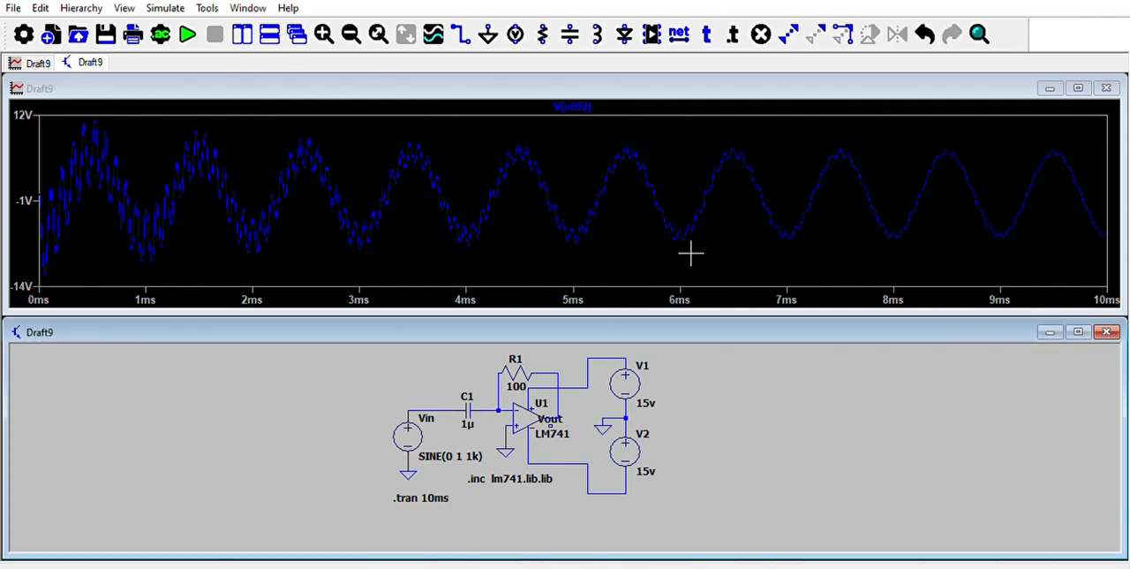
{"action": "left_click", "coordinate": [188, 33]}
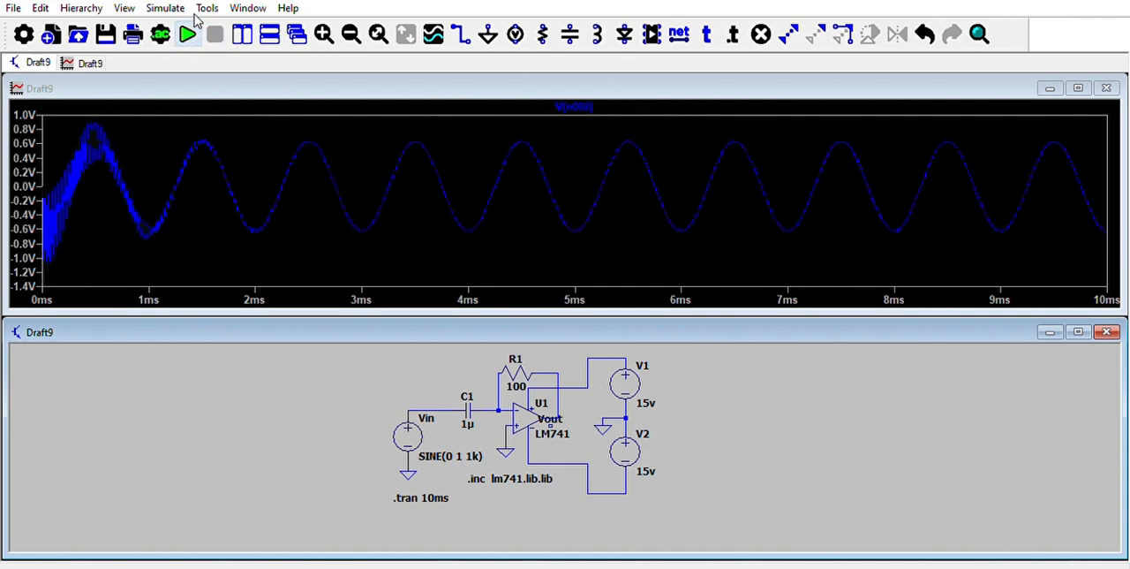